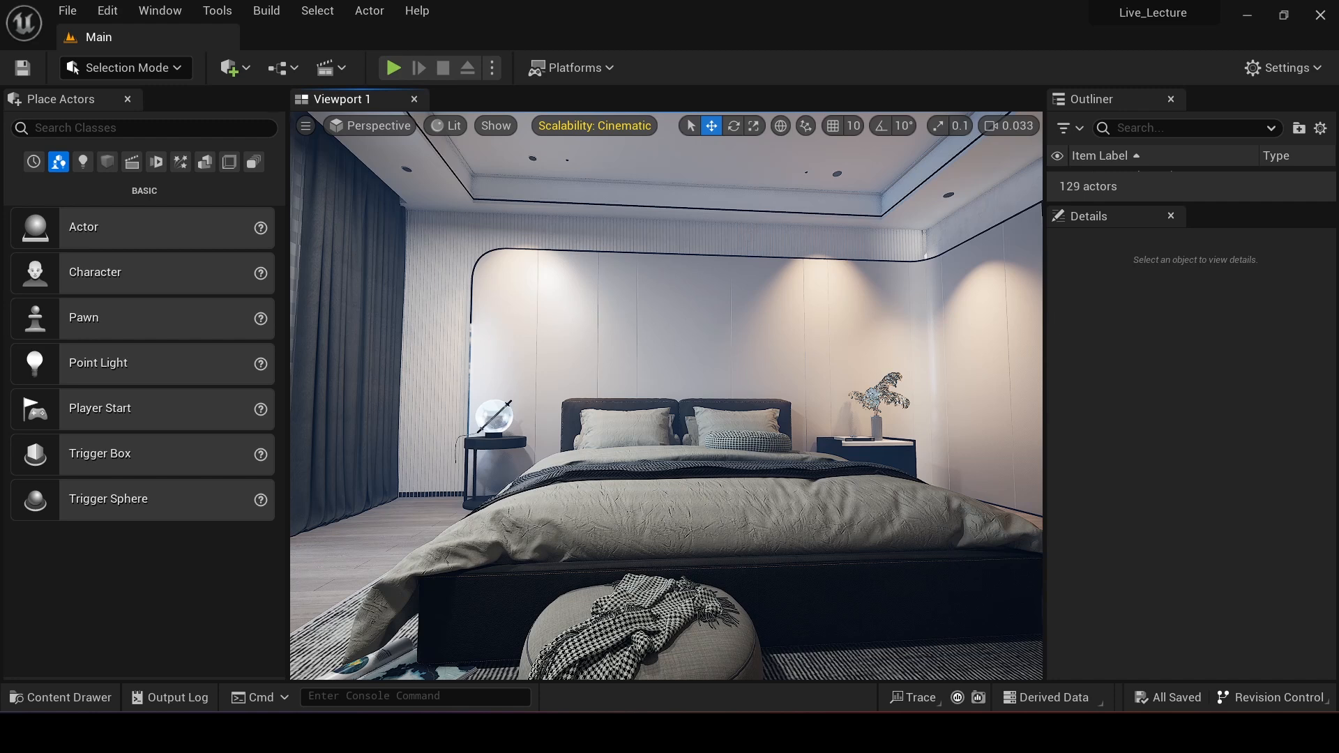
# Step: Examine the bedroom scene around the bed, window and nightstands, selecting the blanket and the far nightstand to inspect their meshes
pyautogui.moveTo(687, 387)
pyautogui.mouseDown(button='right')
pyautogui.moveTo(614, 433)
pyautogui.moveTo(809, 408)
pyautogui.moveTo(798, 373)
pyautogui.moveTo(712, 366)
pyautogui.mouseUp(button='right')
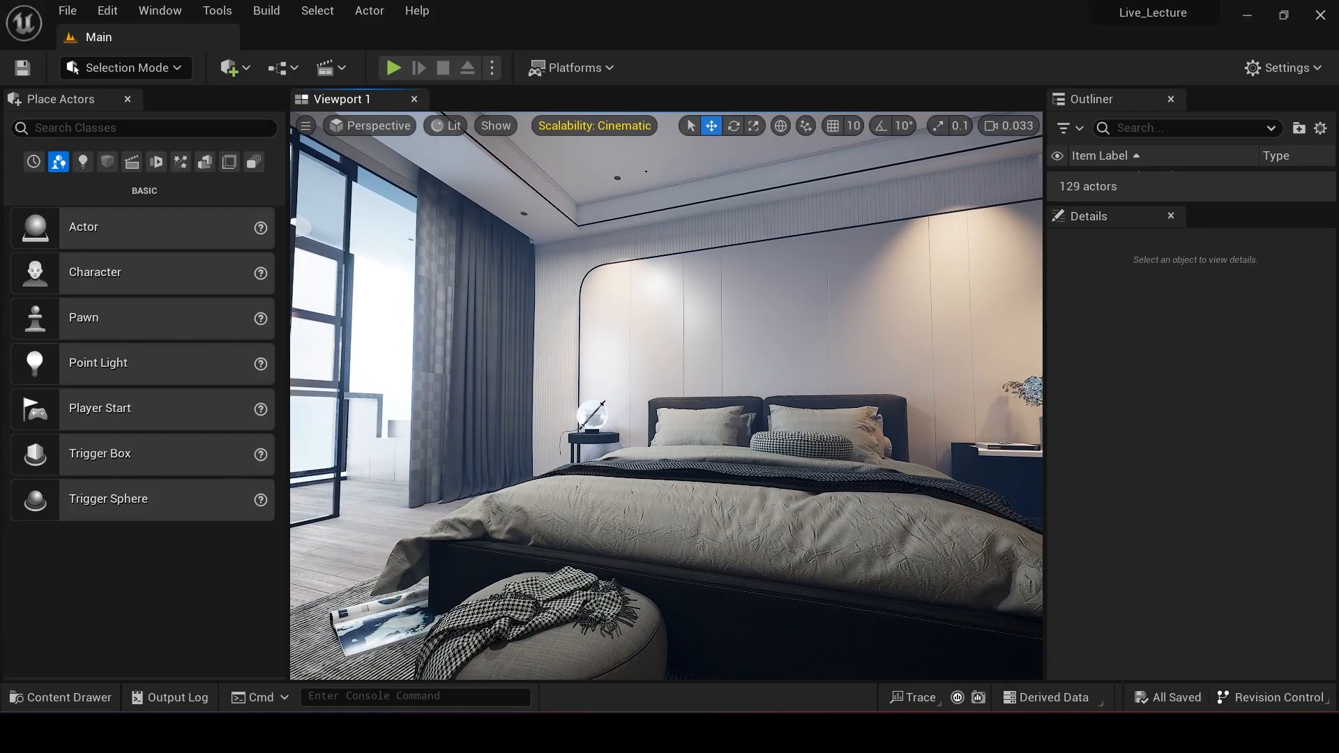
pyautogui.moveTo(712, 367); pyautogui.dragTo(686, 387, button='right')
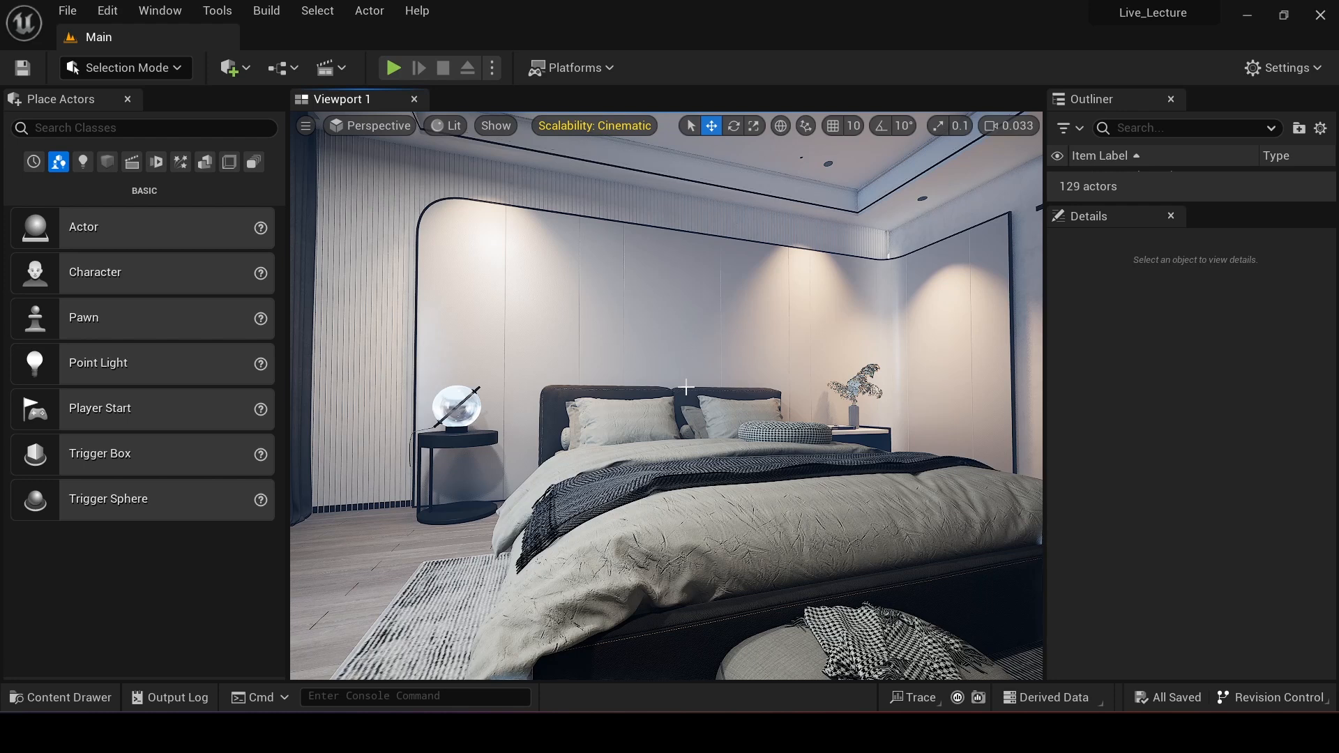
pyautogui.moveTo(728, 452); pyautogui.dragTo(705, 515, button='right')
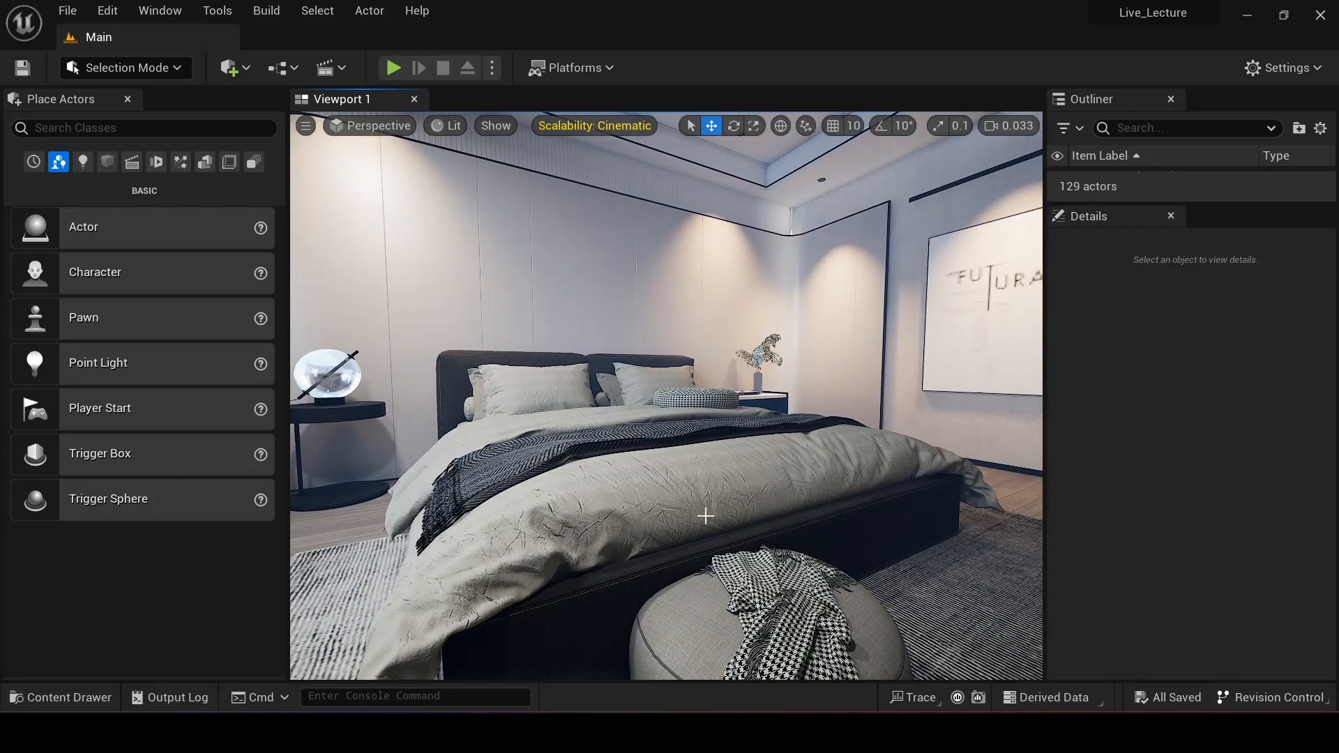
pyautogui.click(773, 590)
pyautogui.click(762, 476)
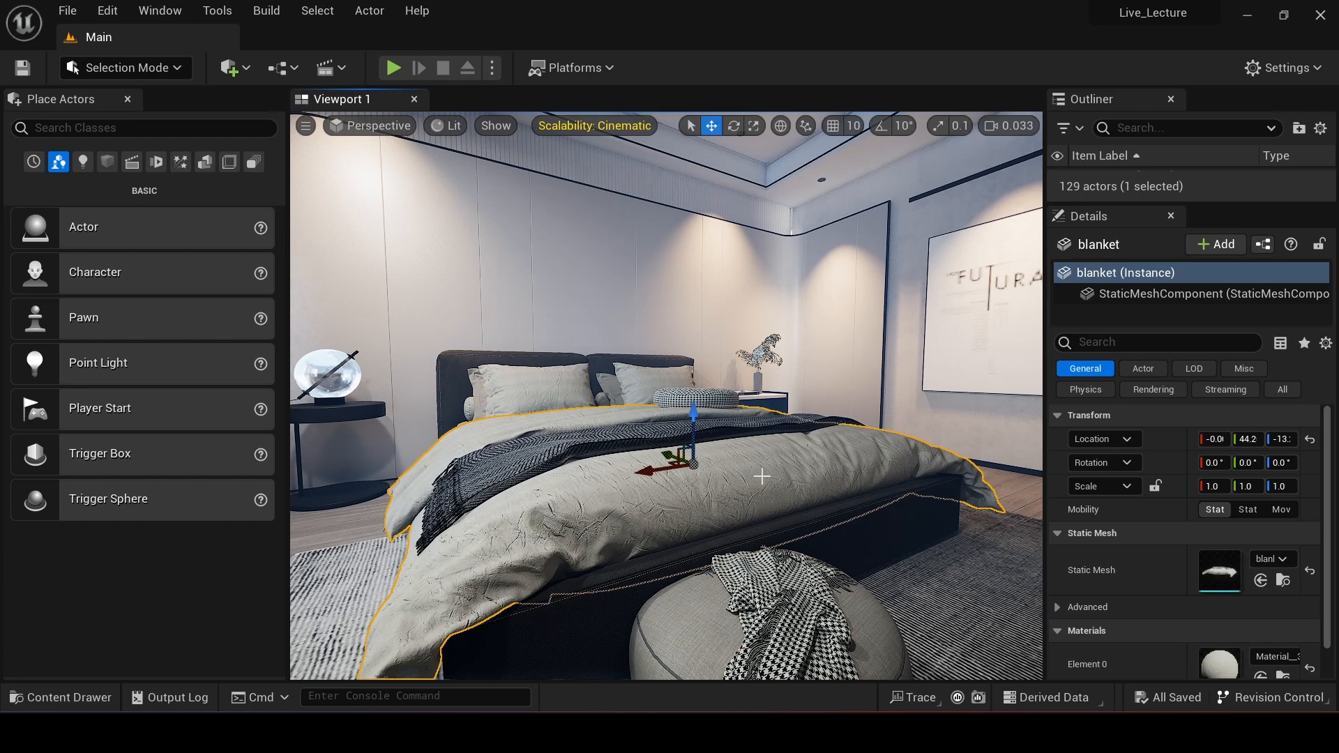
pyautogui.click(784, 395)
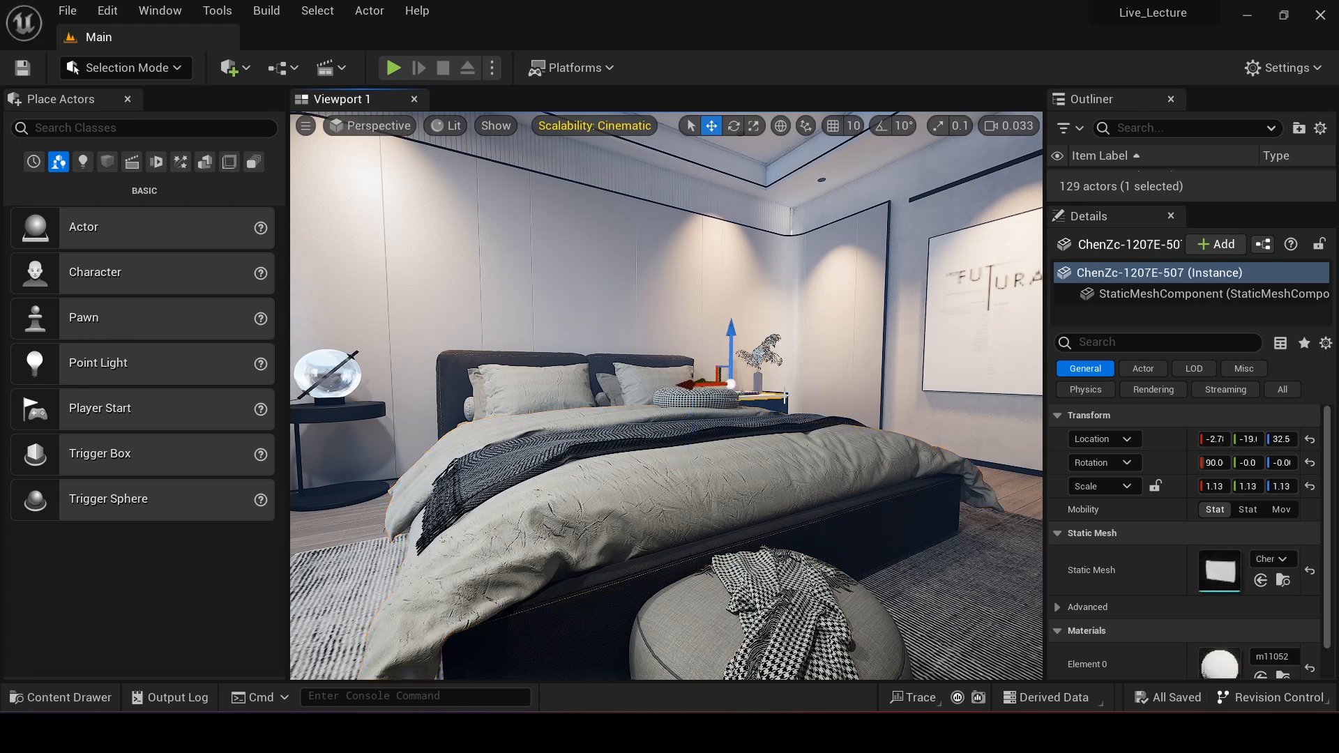
pyautogui.moveTo(805, 475); pyautogui.dragTo(566, 495, button='right')
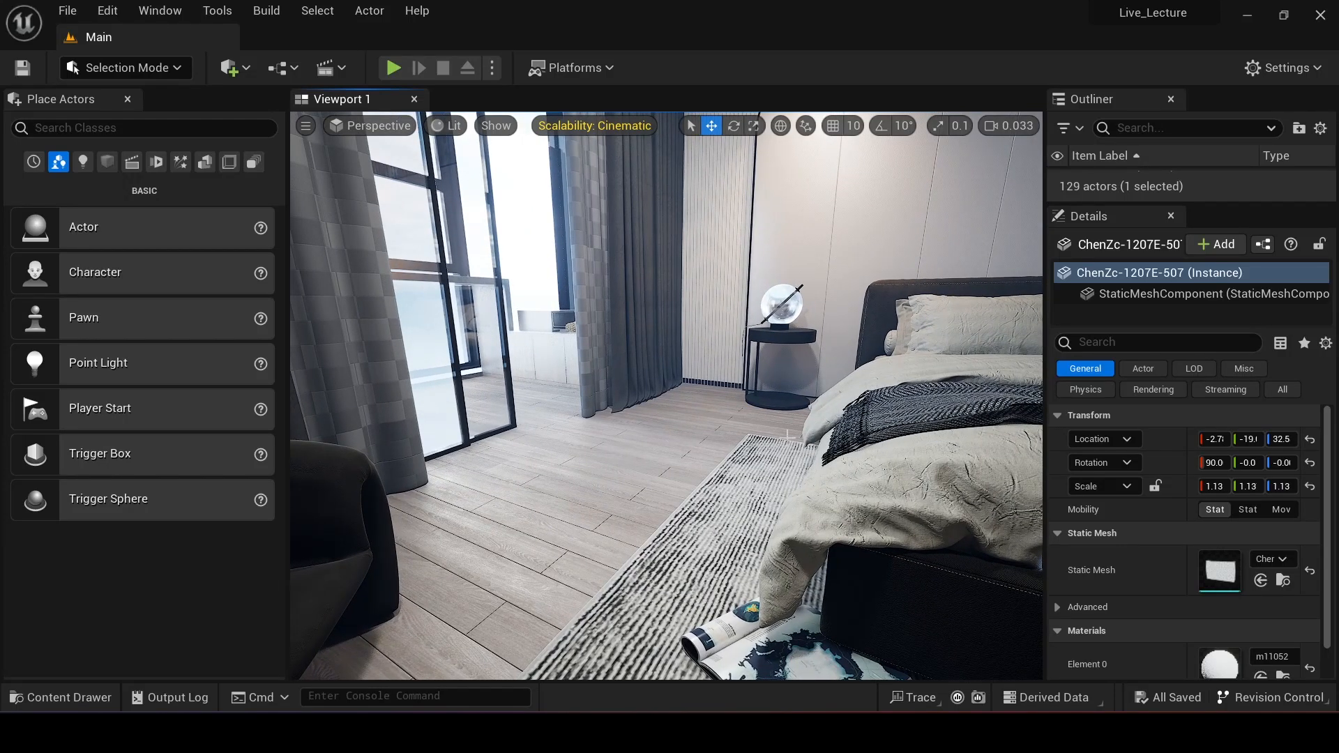
# Step: Open the content drawer, enlarge it and show the project's root Content folder
pyautogui.click(78, 698)
pyautogui.moveTo(557, 626); pyautogui.dragTo(624, 254)
pyautogui.click(49, 357)
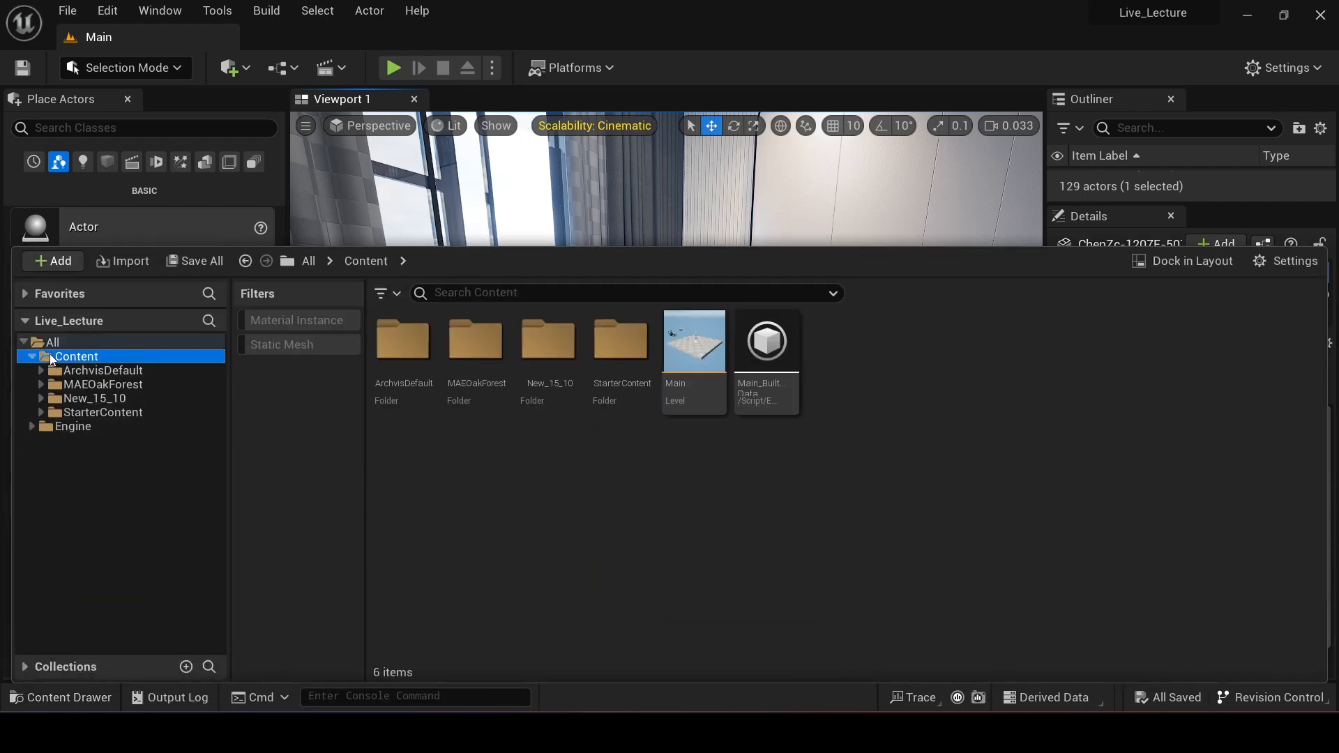
# Step: Create a new folder named new_mat in the Content folder
pyautogui.rightClick(587, 522)
pyautogui.moveTo(587, 522)
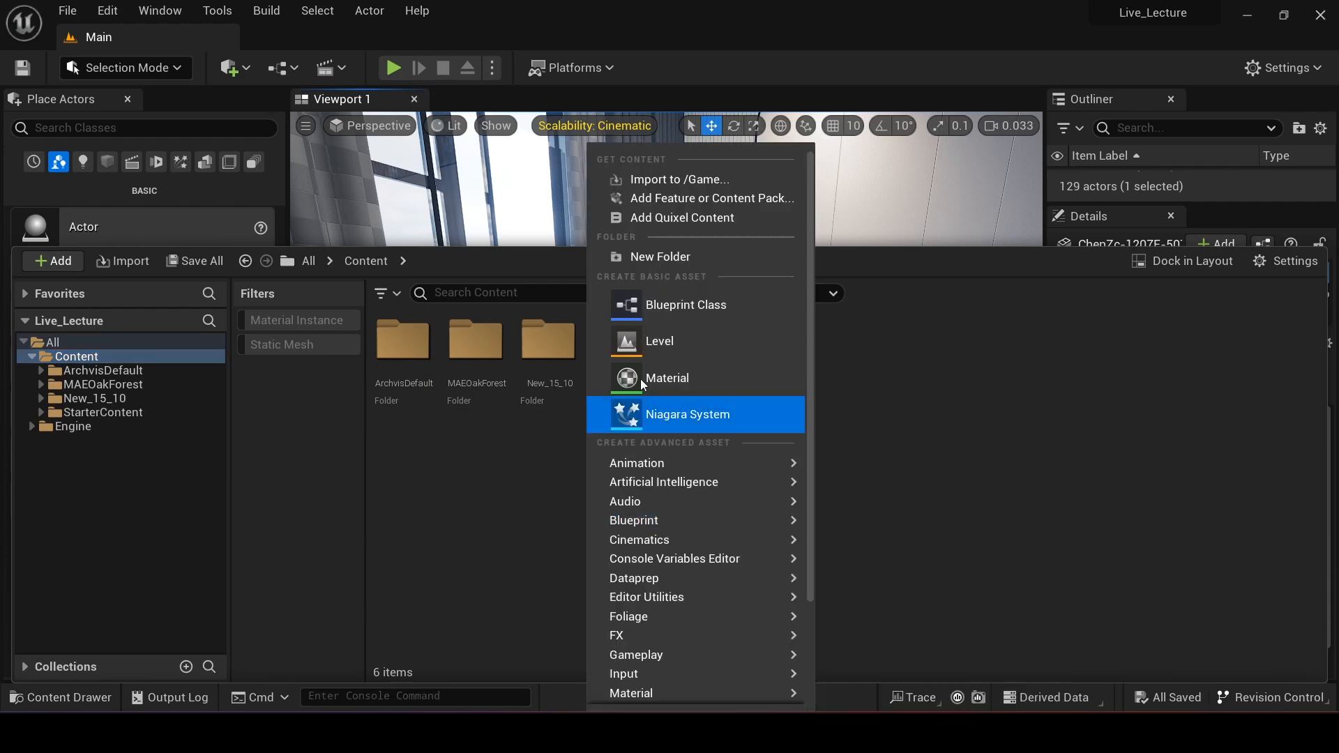
pyautogui.click(651, 258)
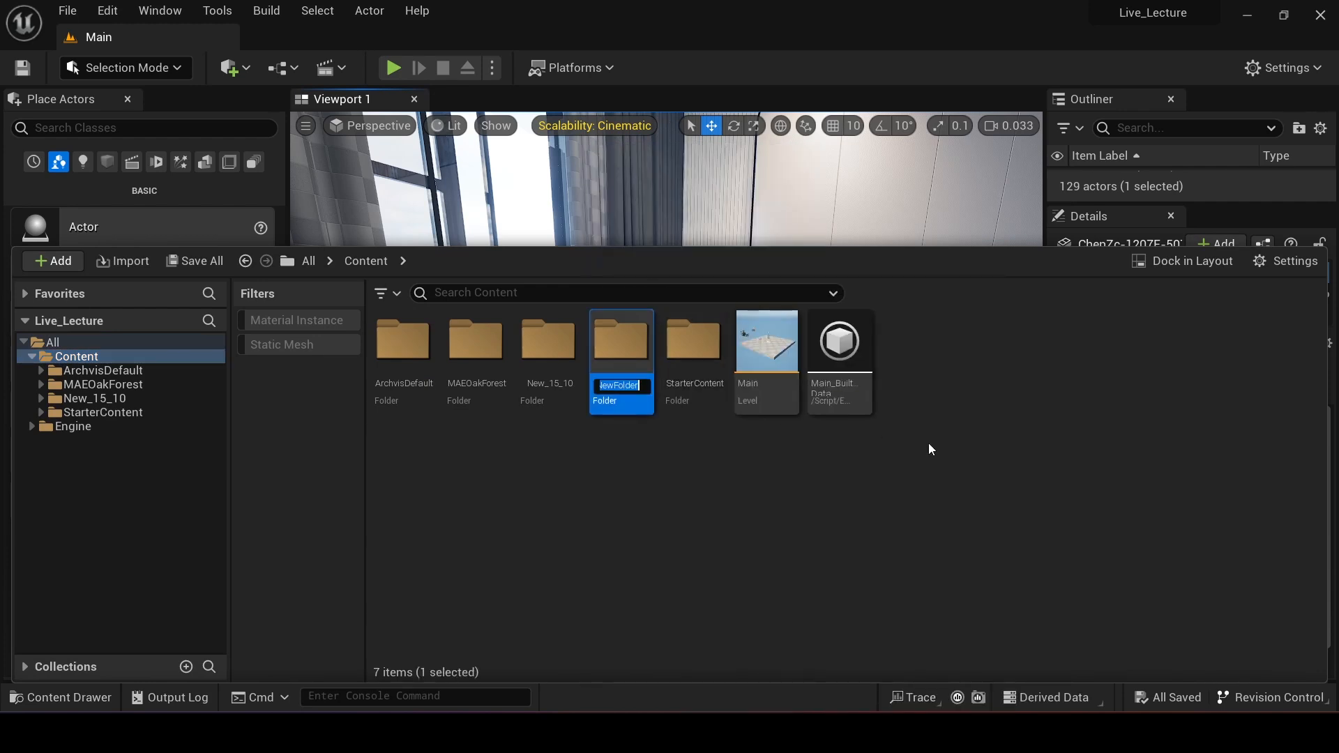
pyautogui.write('new')
pyautogui.write('_')
pyautogui.write('ma')
pyautogui.write('te')
pyautogui.write('l')
pyautogui.press('BackSpace')
pyautogui.press('BackSpace')
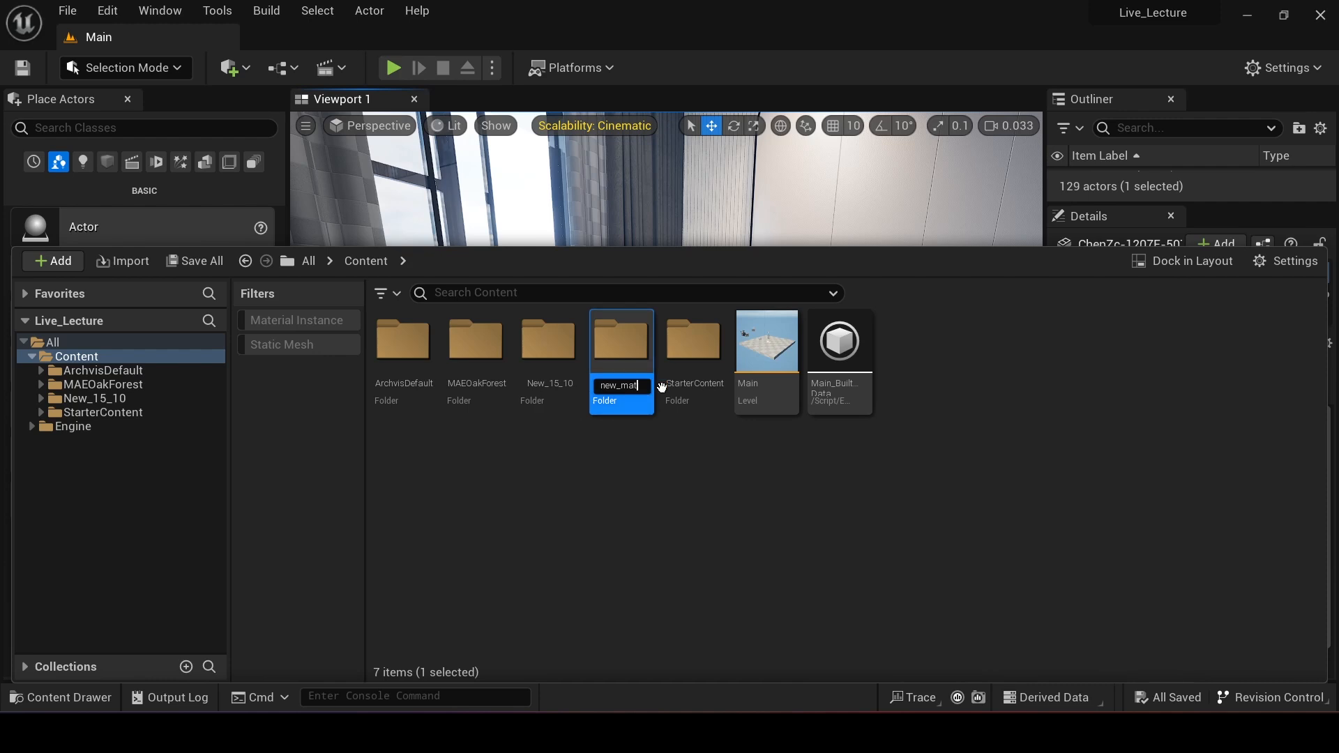
pyautogui.press('Return')
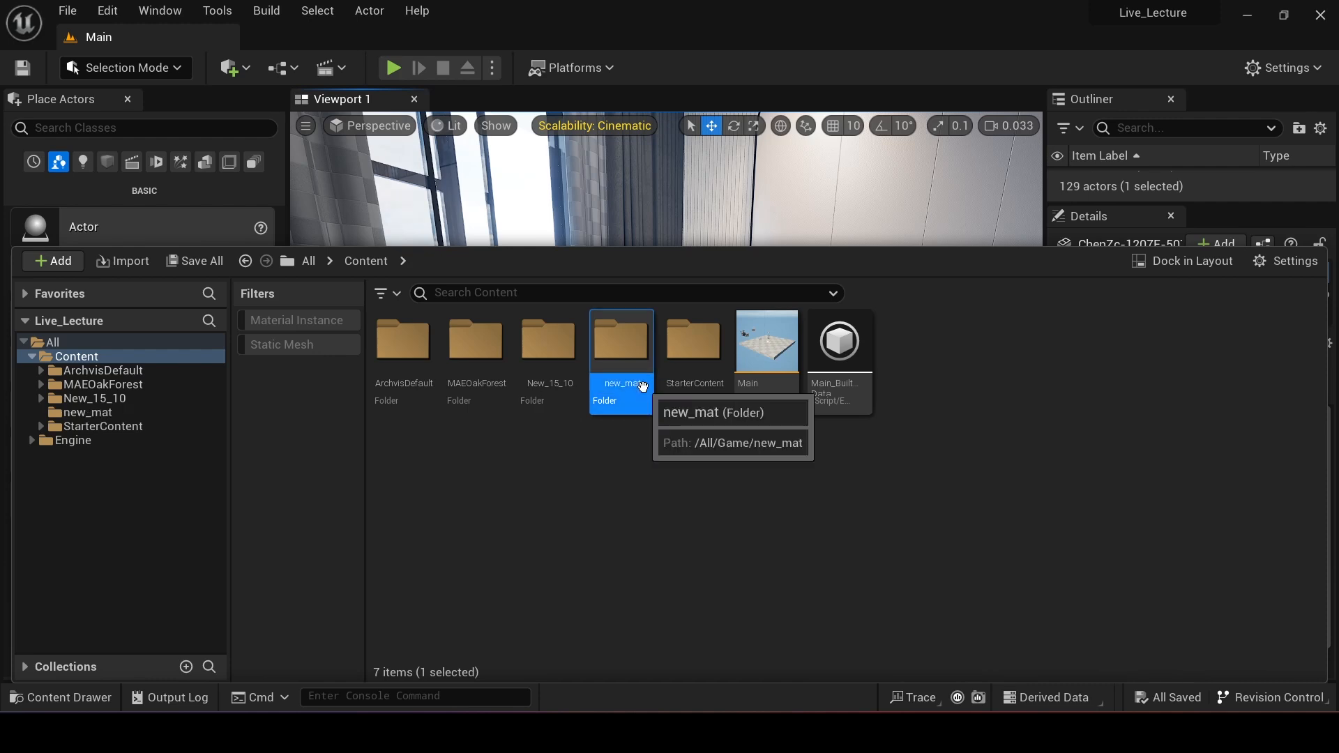
# Step: Rename the new_mat folder as new_material
pyautogui.click(642, 387)
pyautogui.press('Return')
pyautogui.click(642, 386)
pyautogui.click(642, 386)
pyautogui.write('erial')
pyautogui.press('Return')
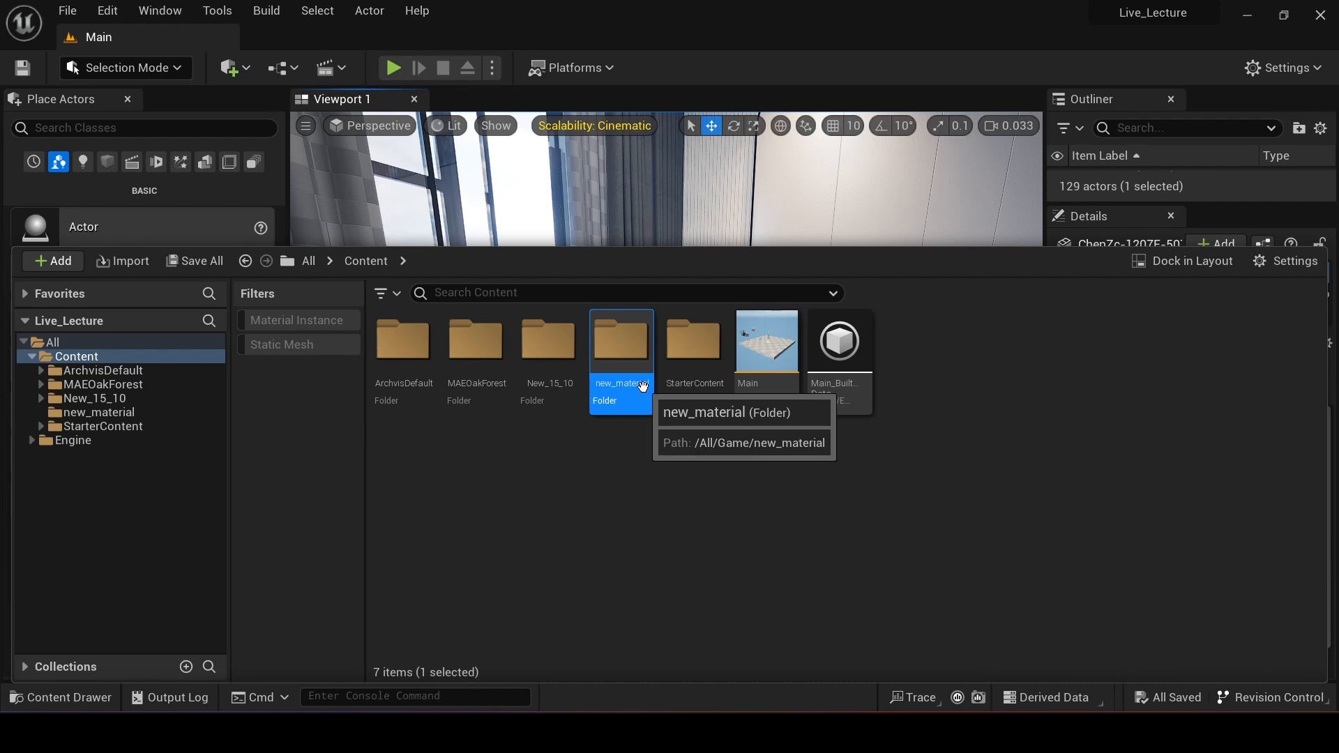
# Step: Create a material named M_test inside the new_material folder
pyautogui.doubleClick(622, 329)
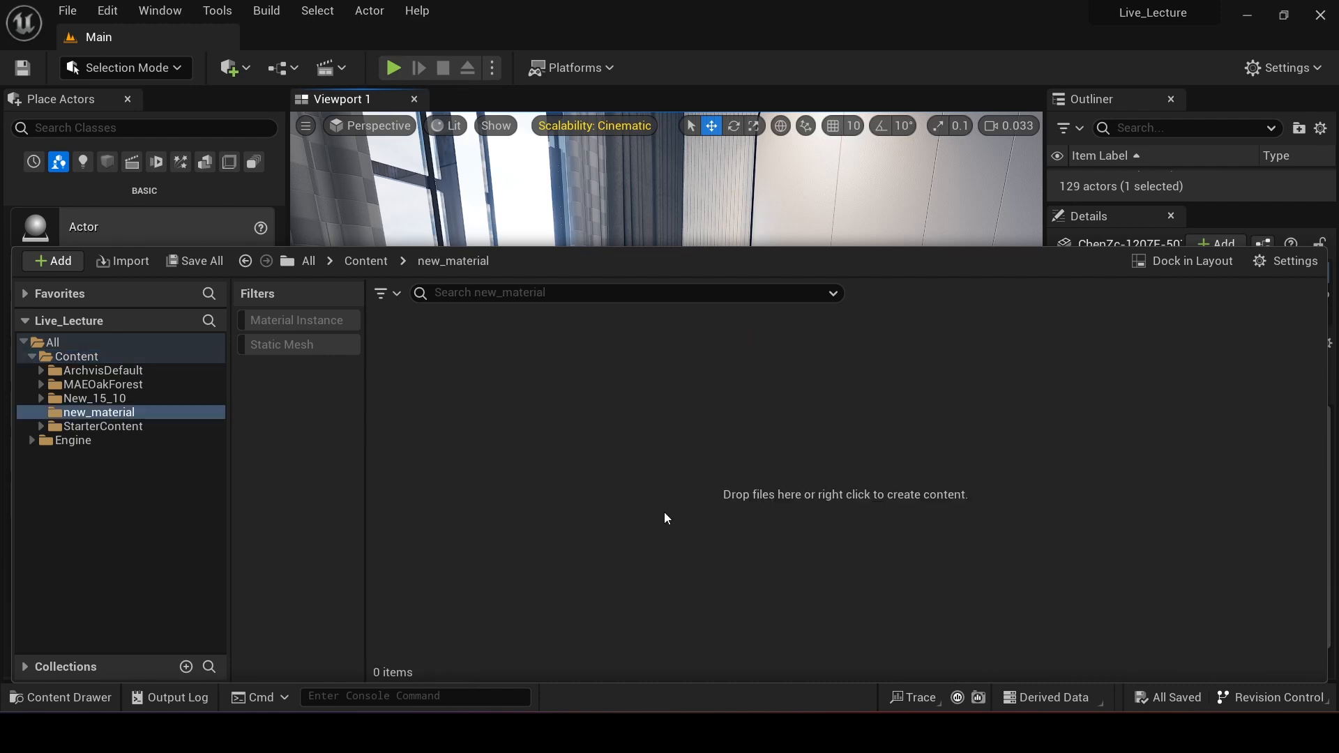
pyautogui.rightClick(664, 511)
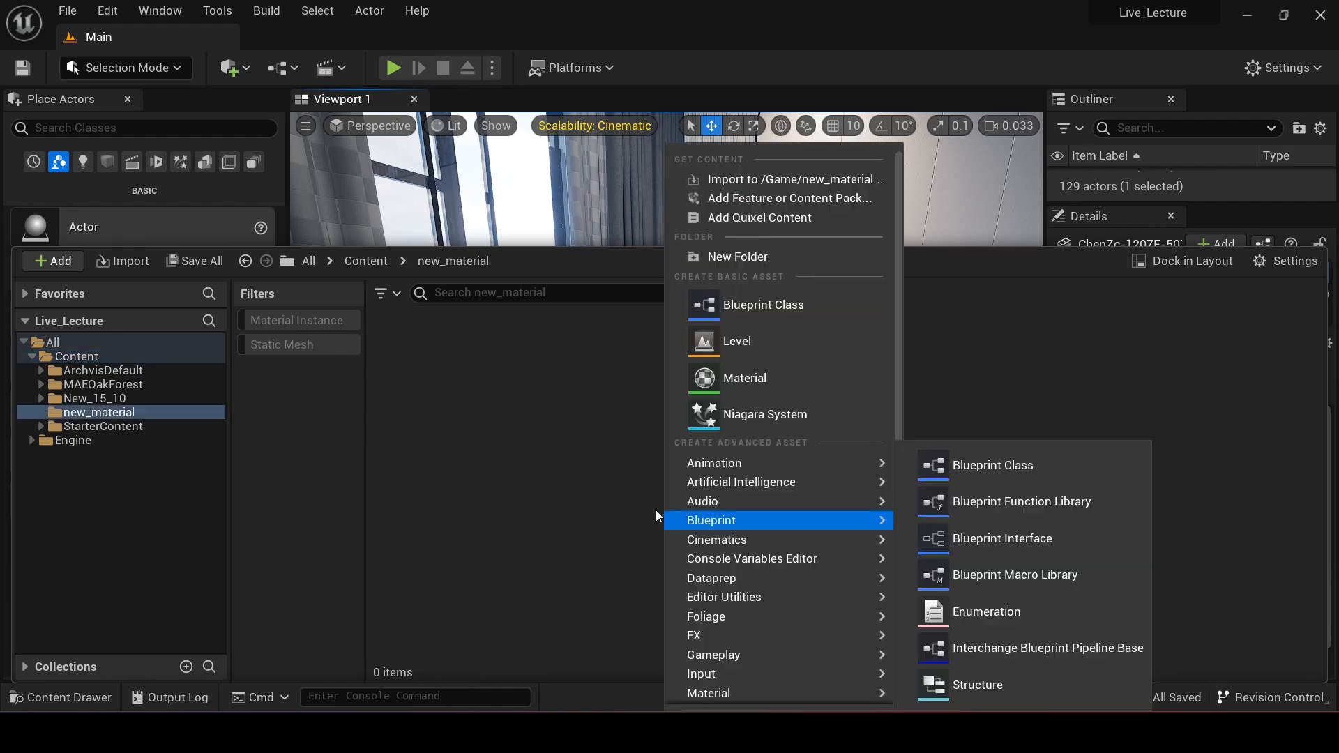
pyautogui.click(749, 377)
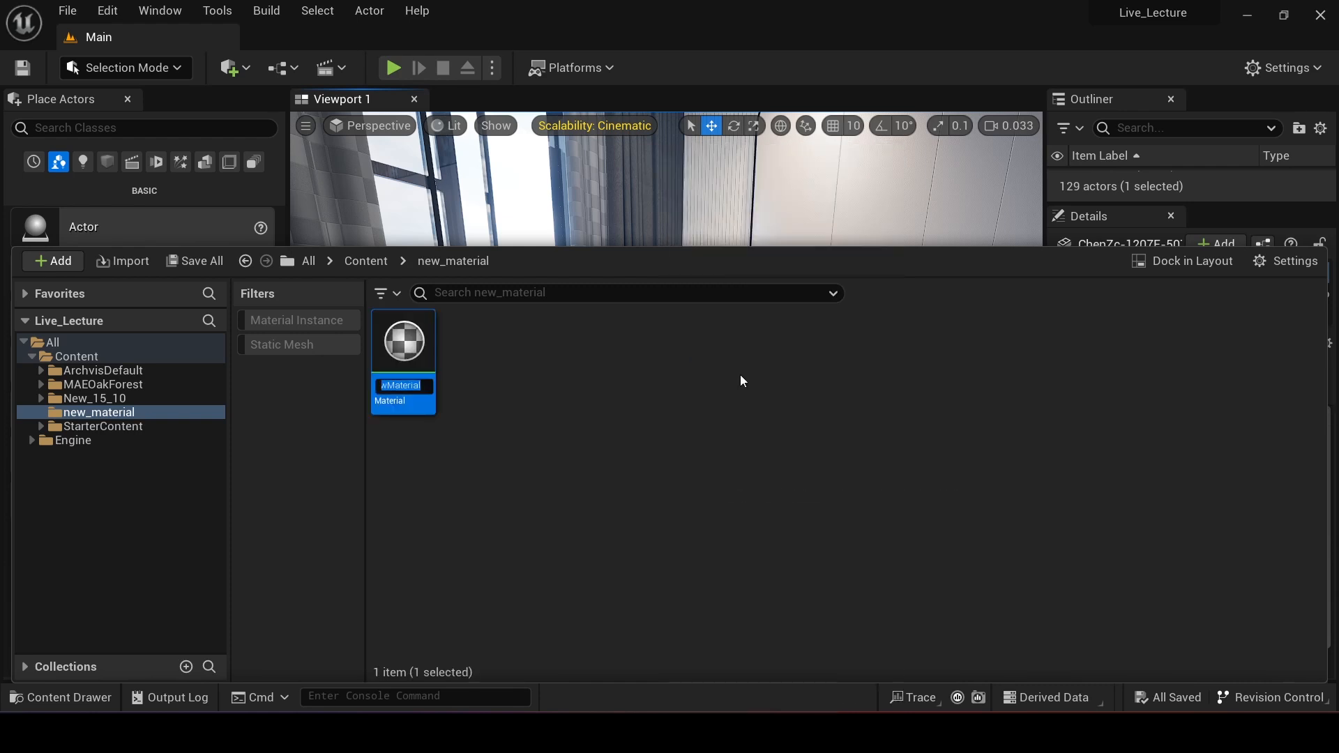
pyautogui.write('M_test')
pyautogui.press('Return')
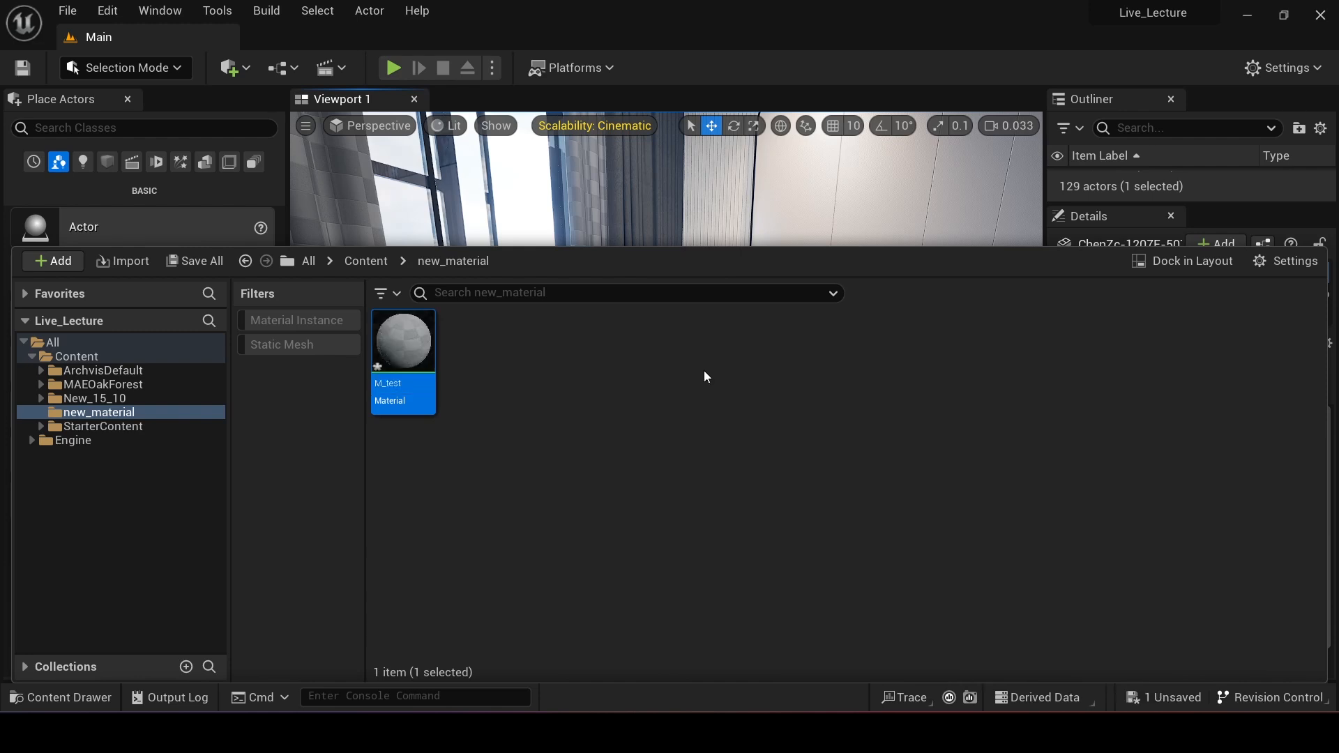
pyautogui.moveTo(409, 391)
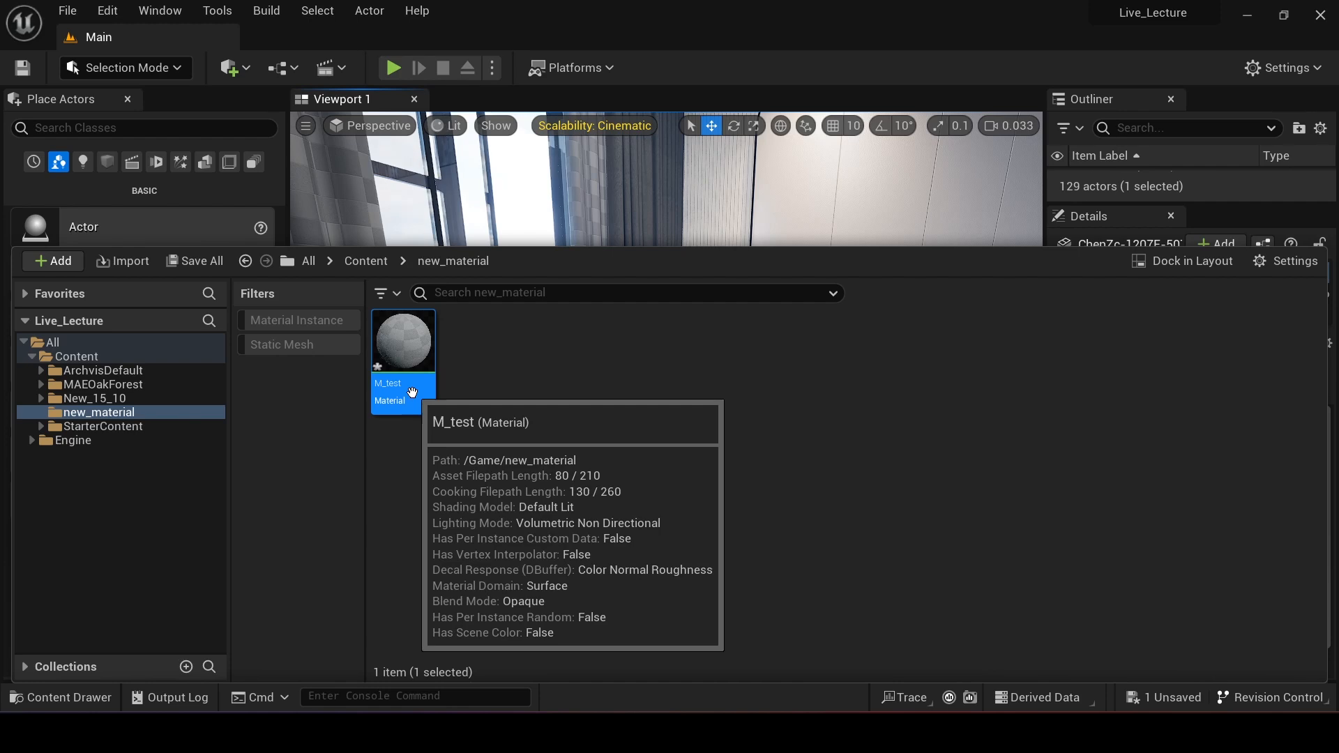
pyautogui.rightClick(410, 346)
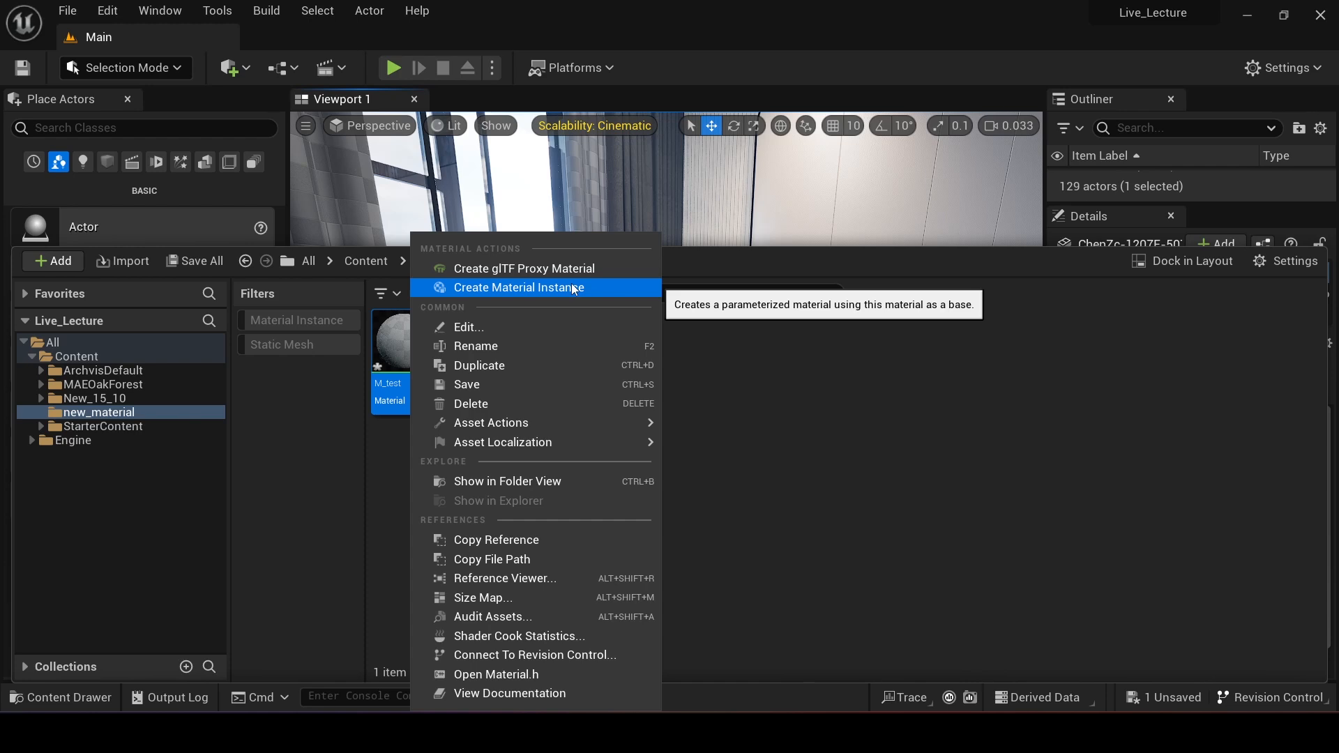
pyautogui.click(790, 343)
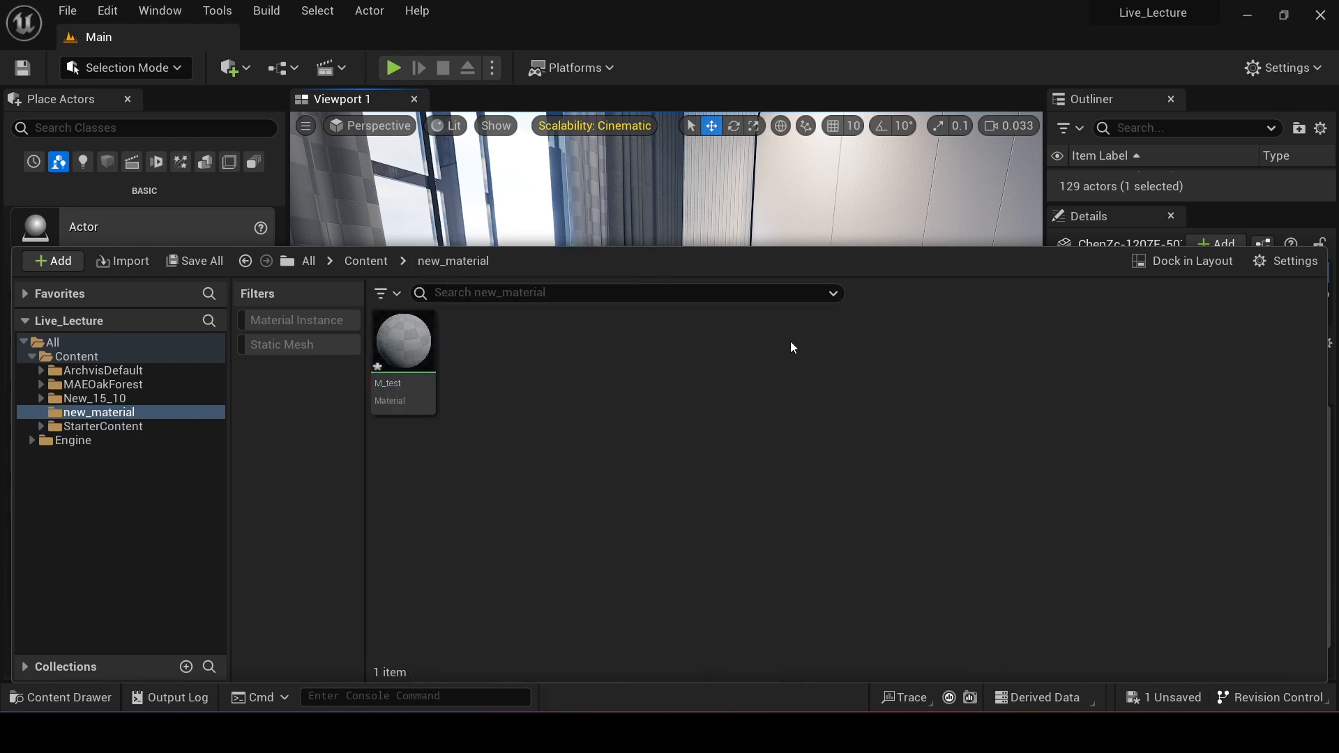
# Step: Open the M_test material for editing and dock its editor window beside the Main level
pyautogui.doubleClick(401, 348)
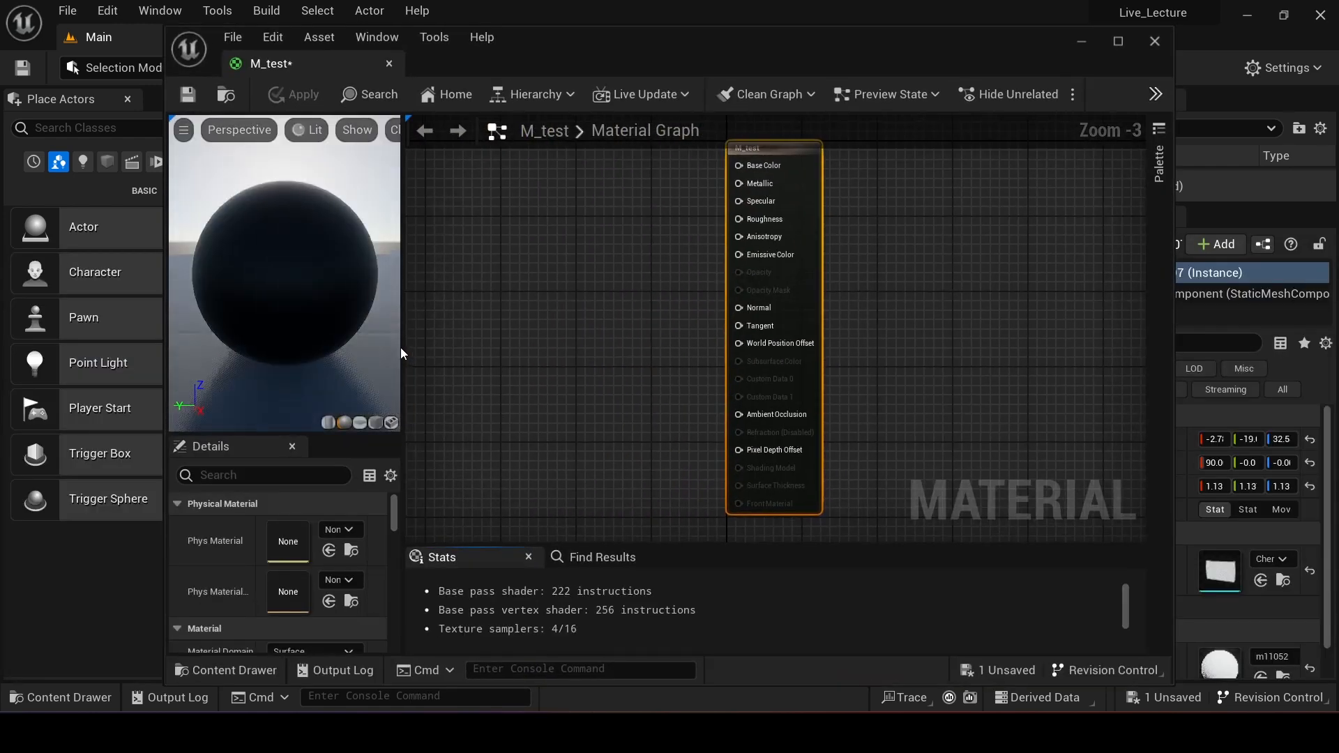
pyautogui.moveTo(569, 39); pyautogui.dragTo(617, 157)
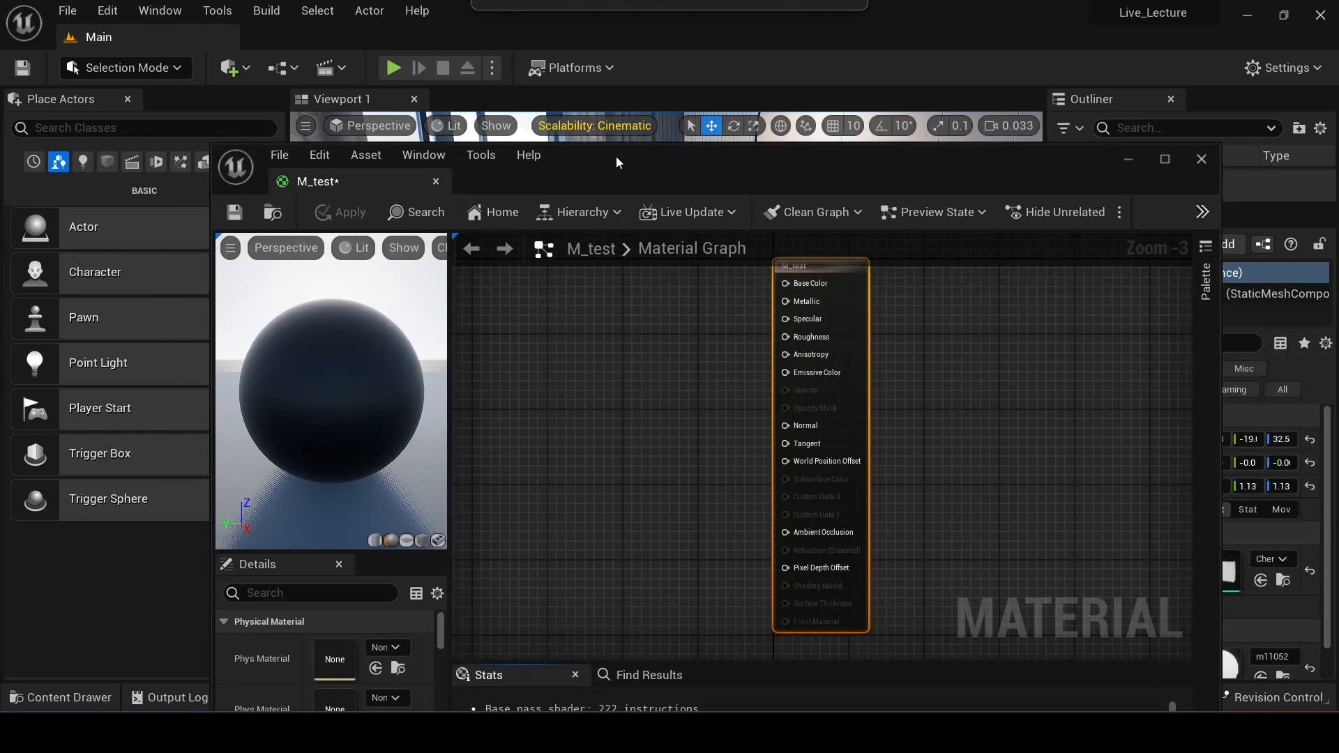
pyautogui.moveTo(324, 182); pyautogui.dragTo(397, 42)
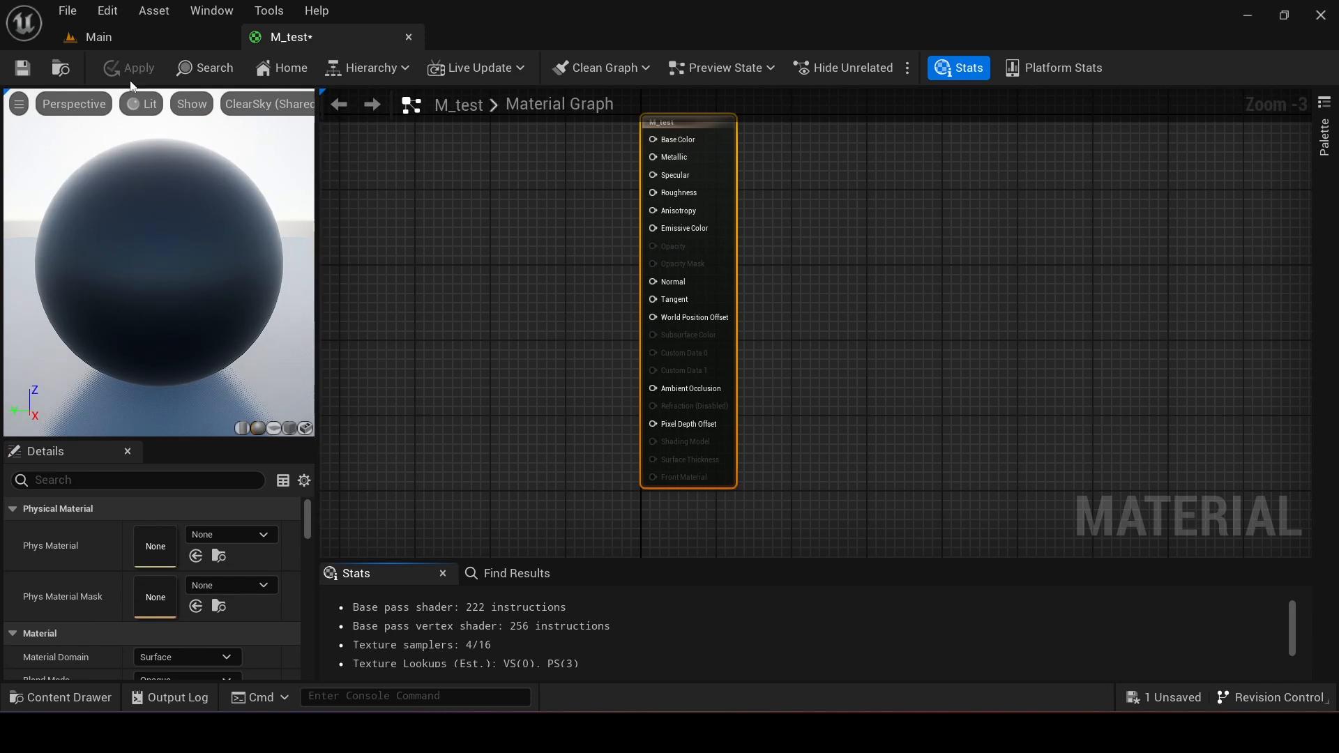
pyautogui.click(101, 37)
pyautogui.click(275, 33)
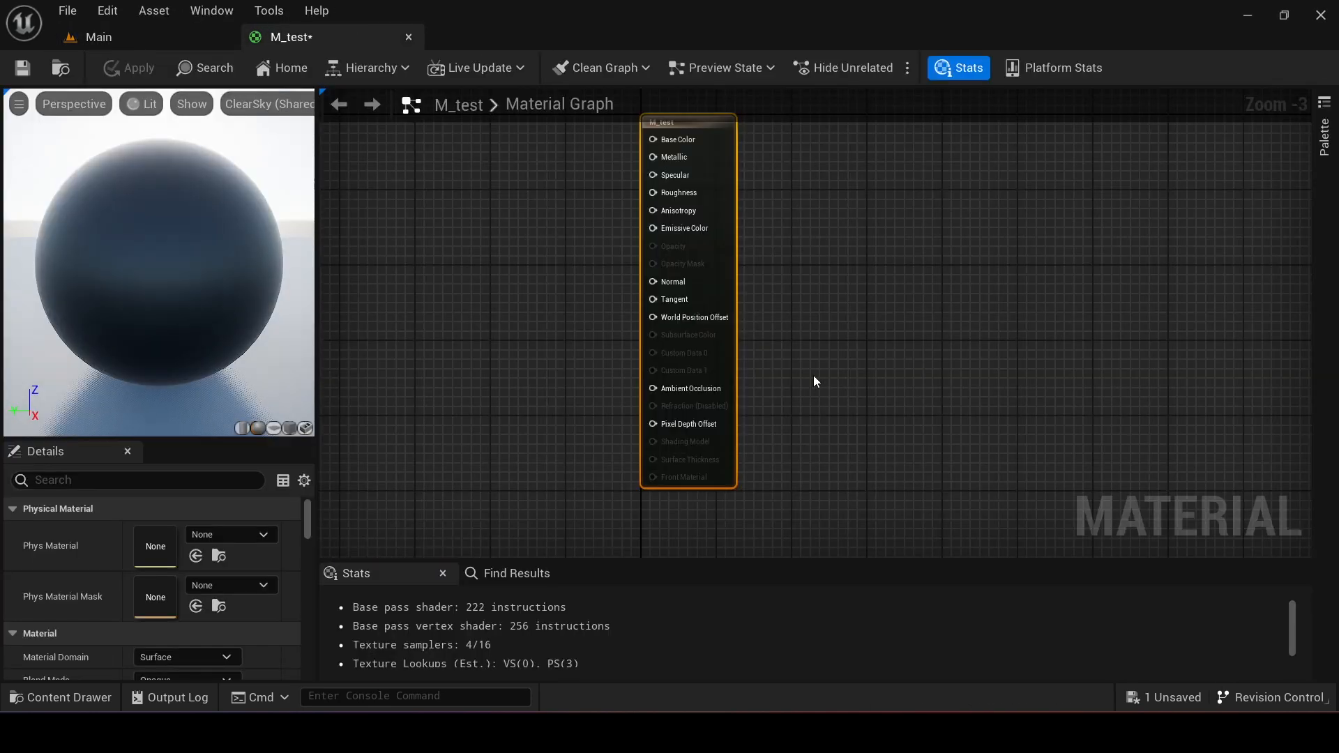
# Step: Reposition the M_test result node to leave free graph space on its input side, and rotate the material preview
pyautogui.moveTo(676, 125); pyautogui.dragTo(859, 203)
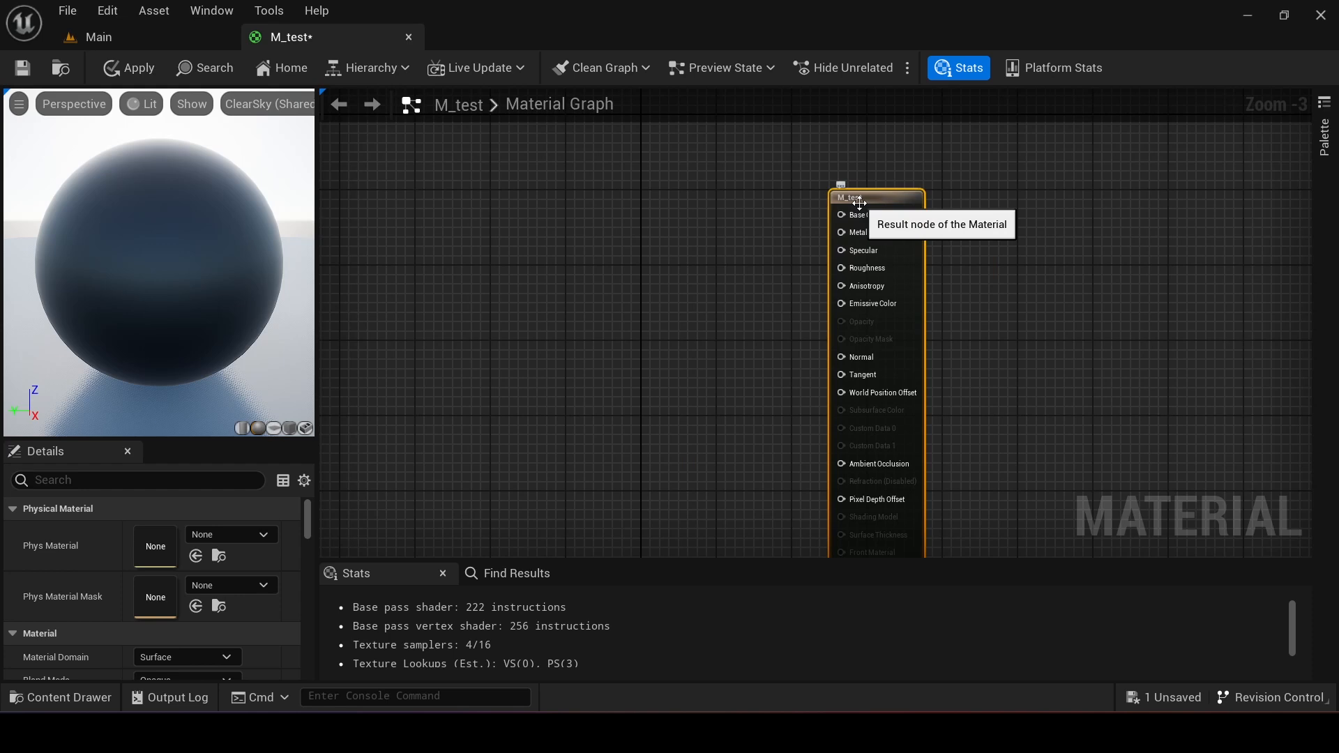
pyautogui.moveTo(859, 203); pyautogui.dragTo(848, 173)
pyautogui.moveTo(158, 262); pyautogui.dragTo(202, 230)
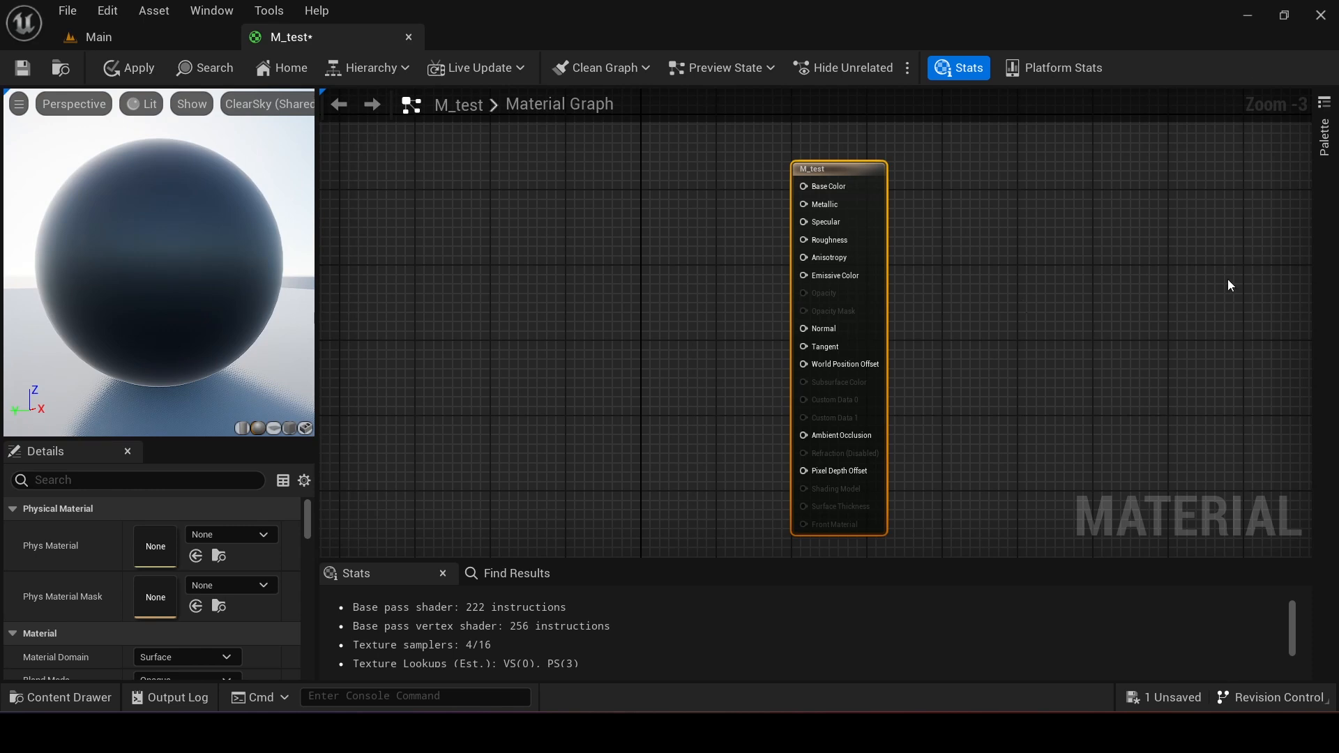
# Step: Browse the material node palette, examining the Compositing, Constants and Coordinates categories
pyautogui.click(1323, 140)
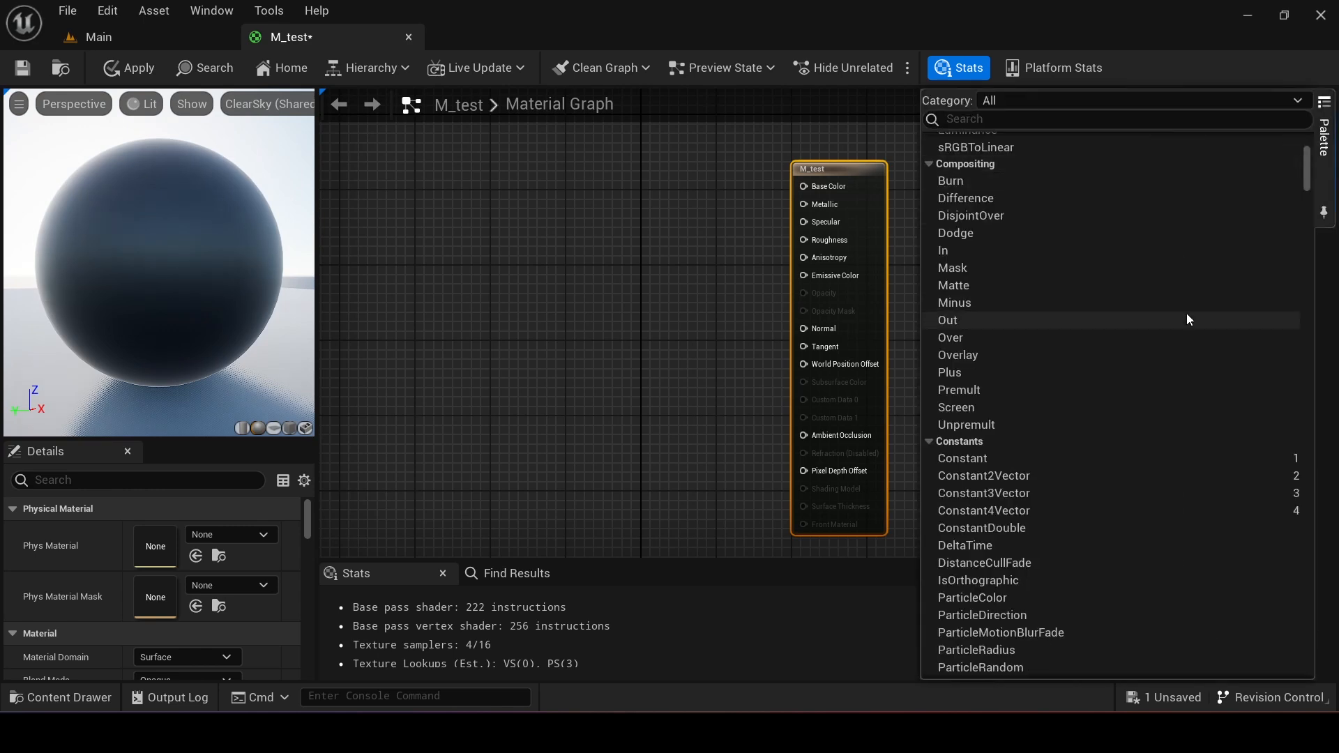
pyautogui.scroll(-10, 1179, 316)
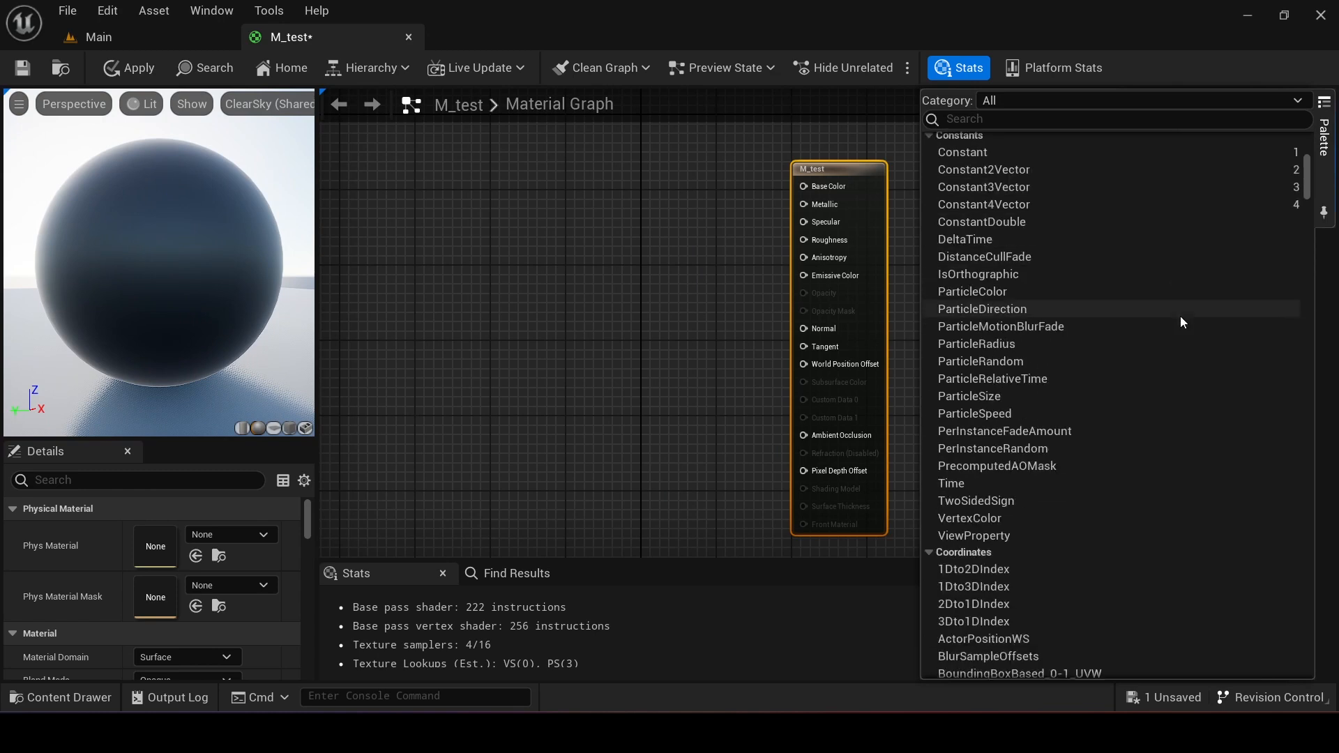
pyautogui.scroll(-5, 1178, 315)
pyautogui.scroll(8, 1179, 316)
pyautogui.scroll(3, 1178, 313)
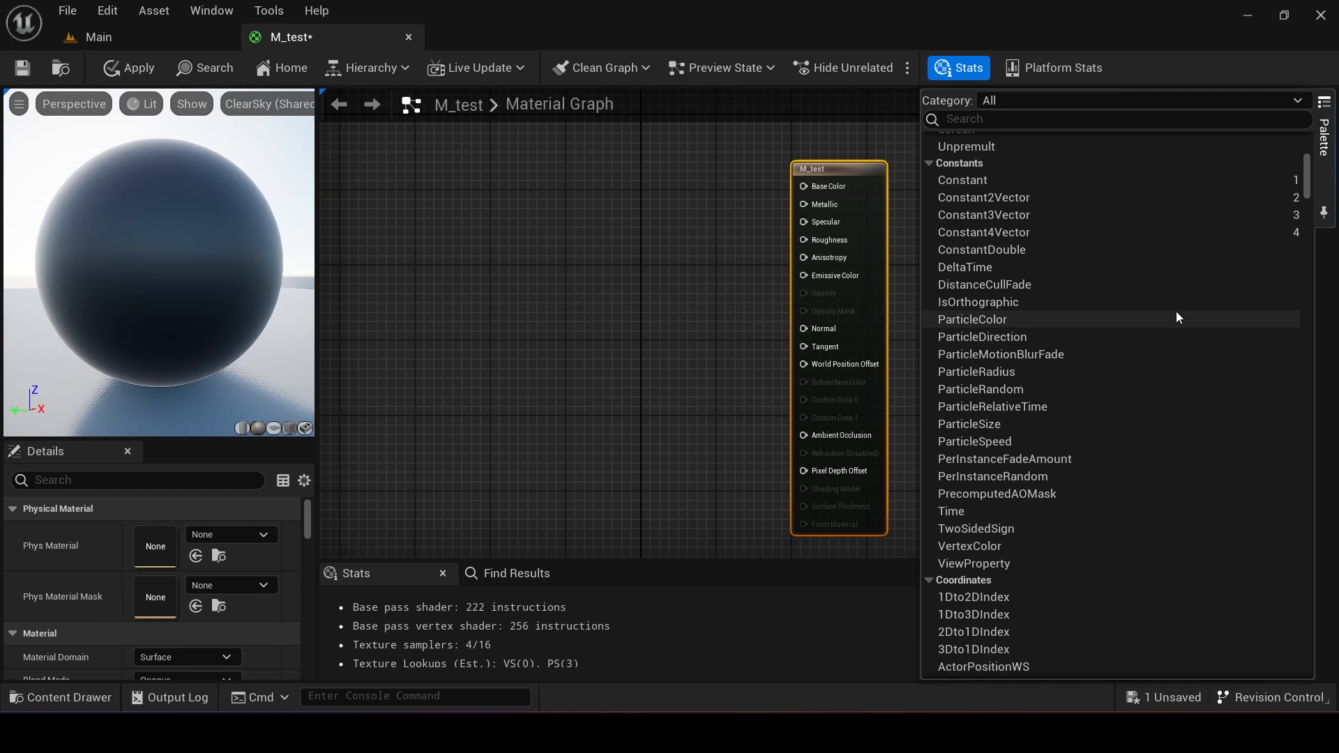
pyautogui.scroll(-8, 1176, 311)
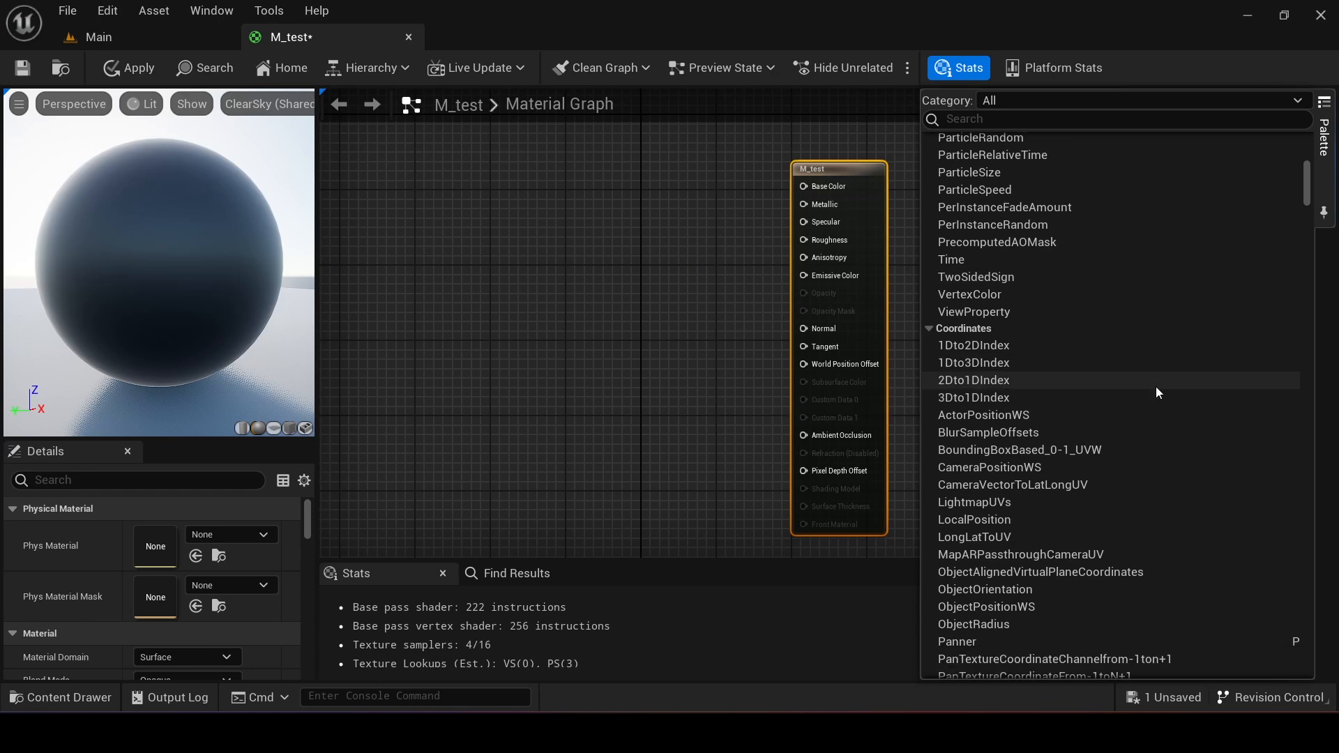
pyautogui.scroll(-6, 1156, 392)
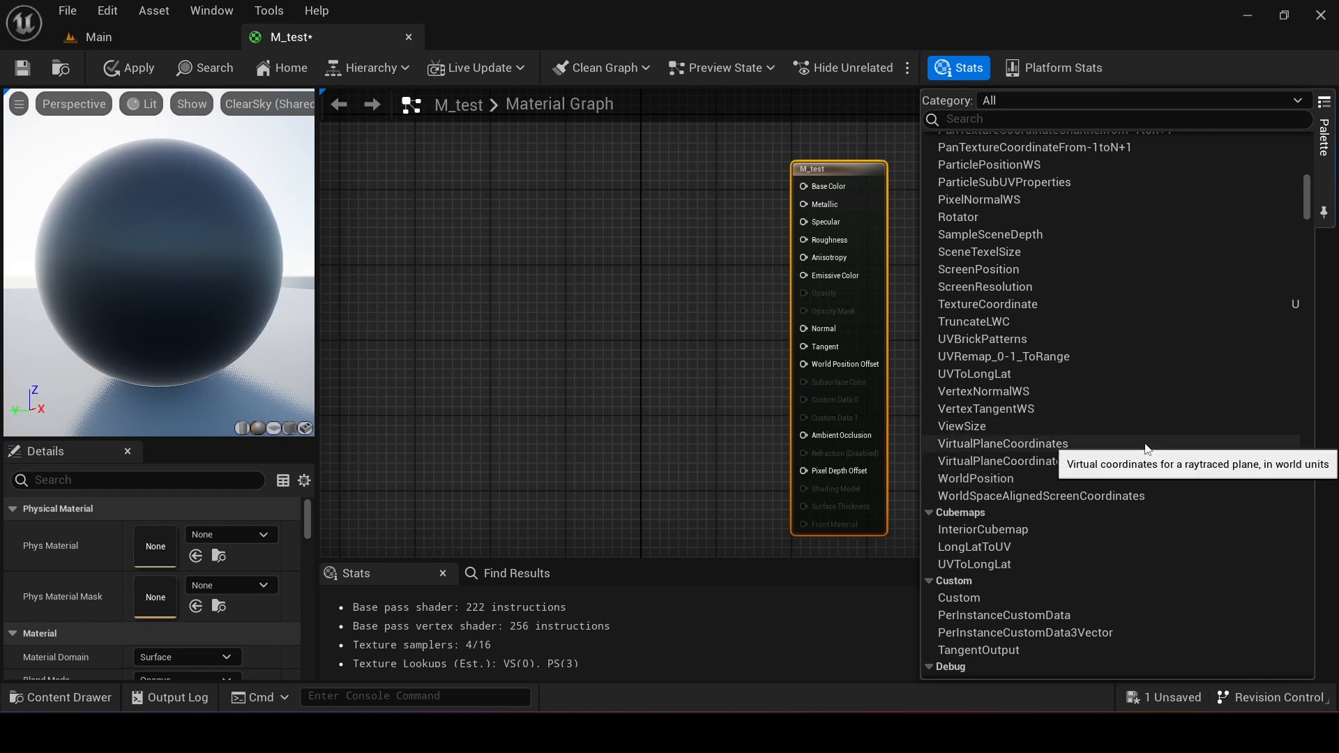
pyautogui.scroll(3, 1146, 447)
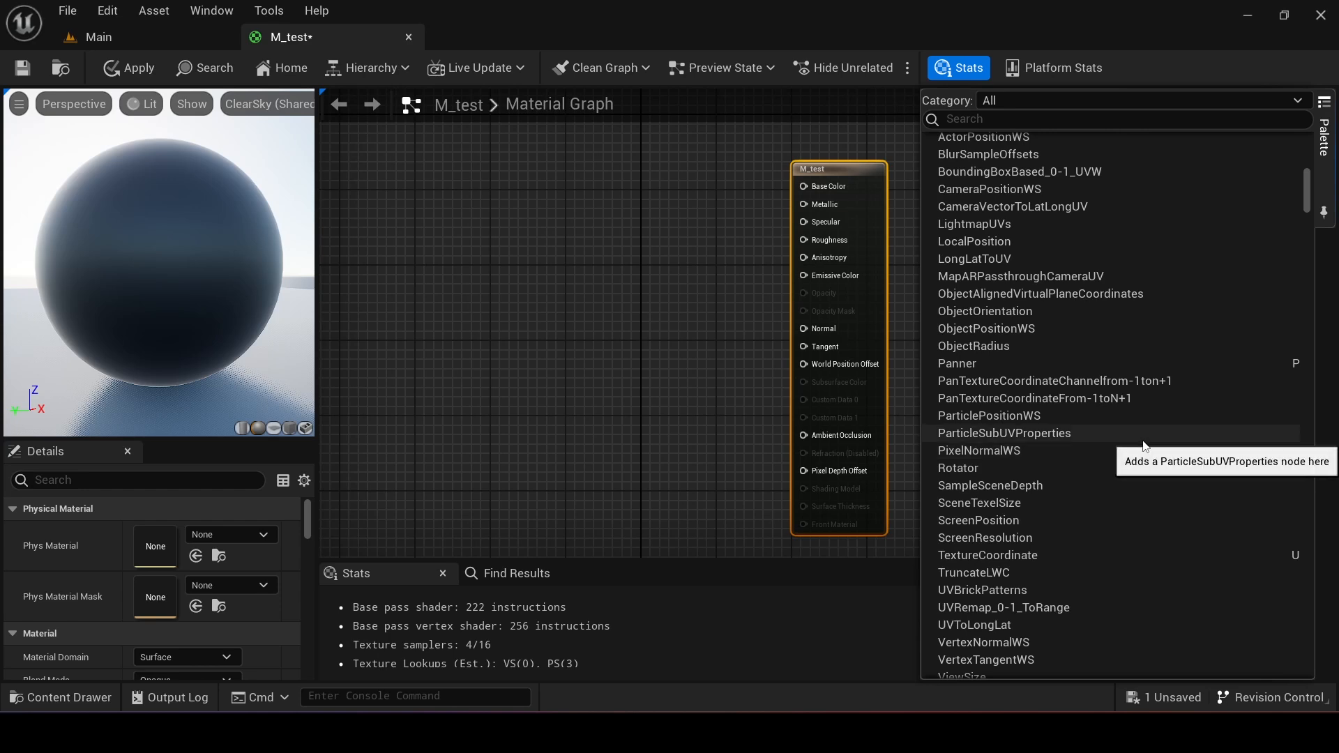
pyautogui.scroll(5, 1144, 445)
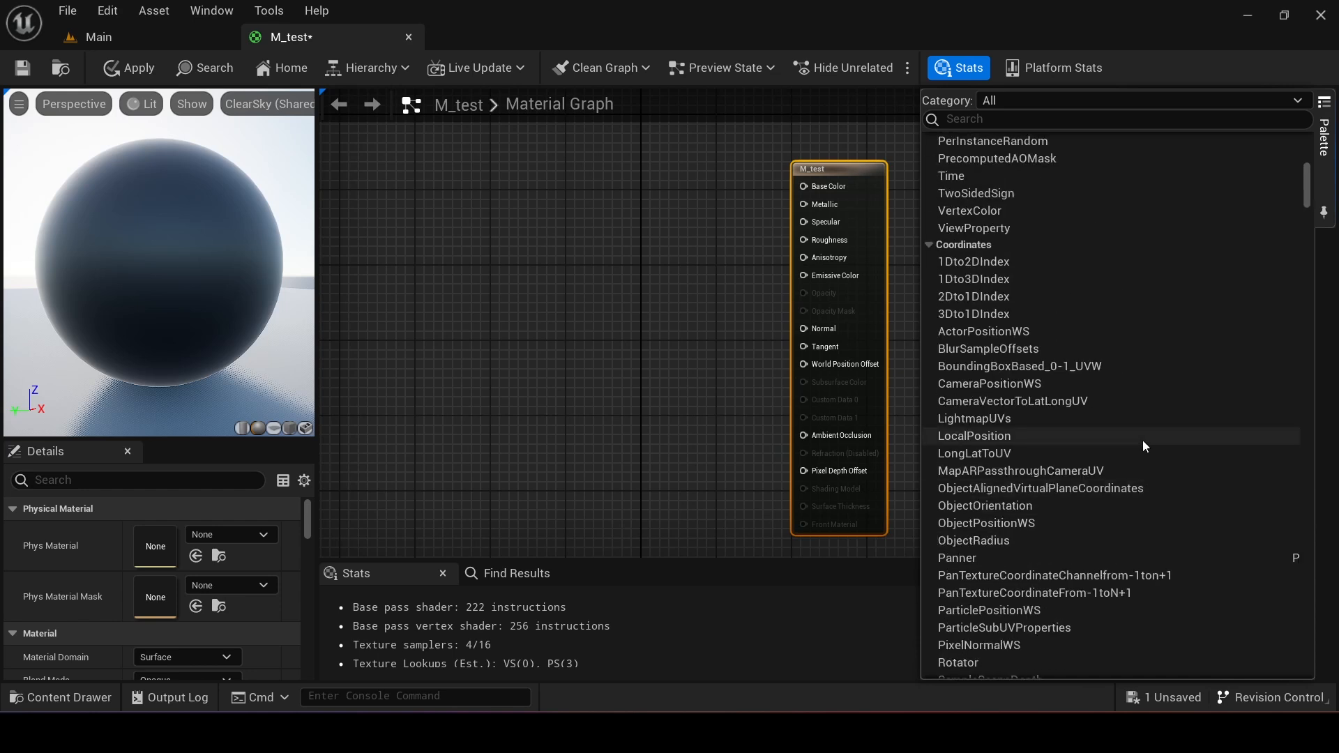
pyautogui.scroll(6, 1142, 441)
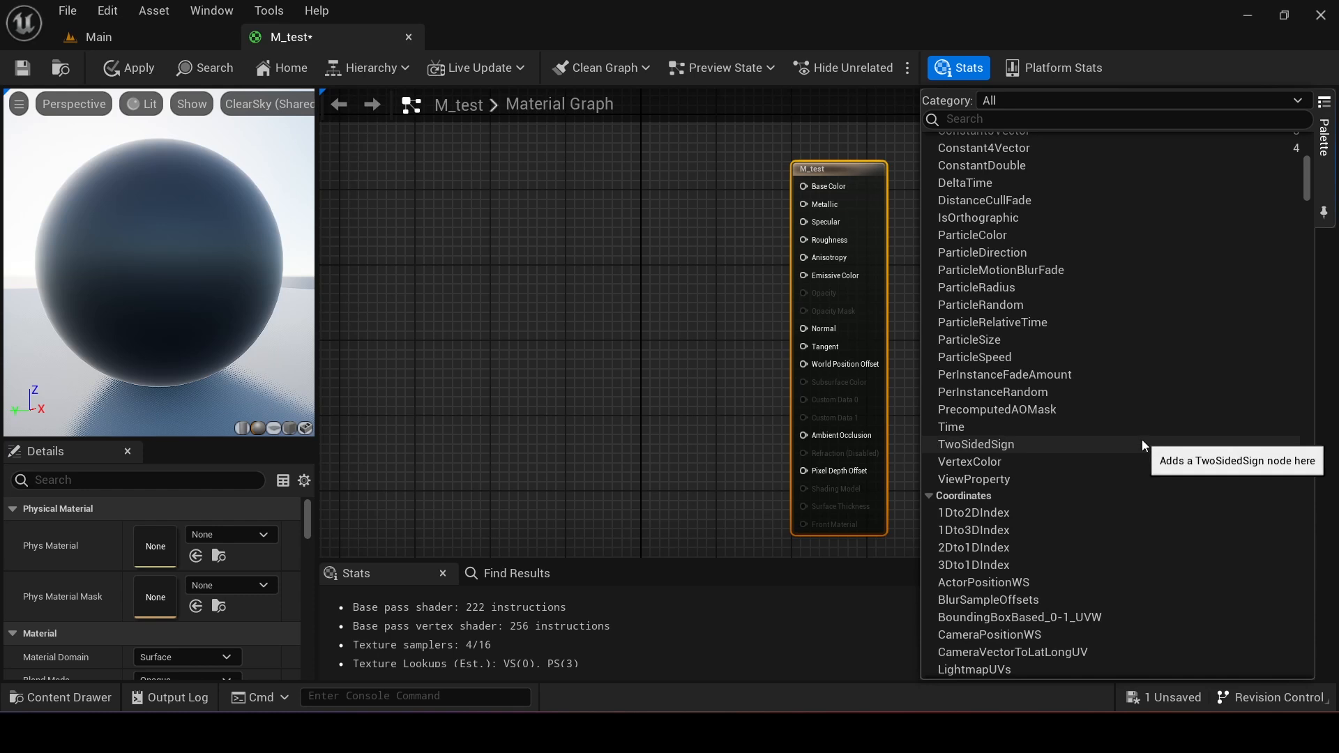
pyautogui.scroll(13, 1140, 439)
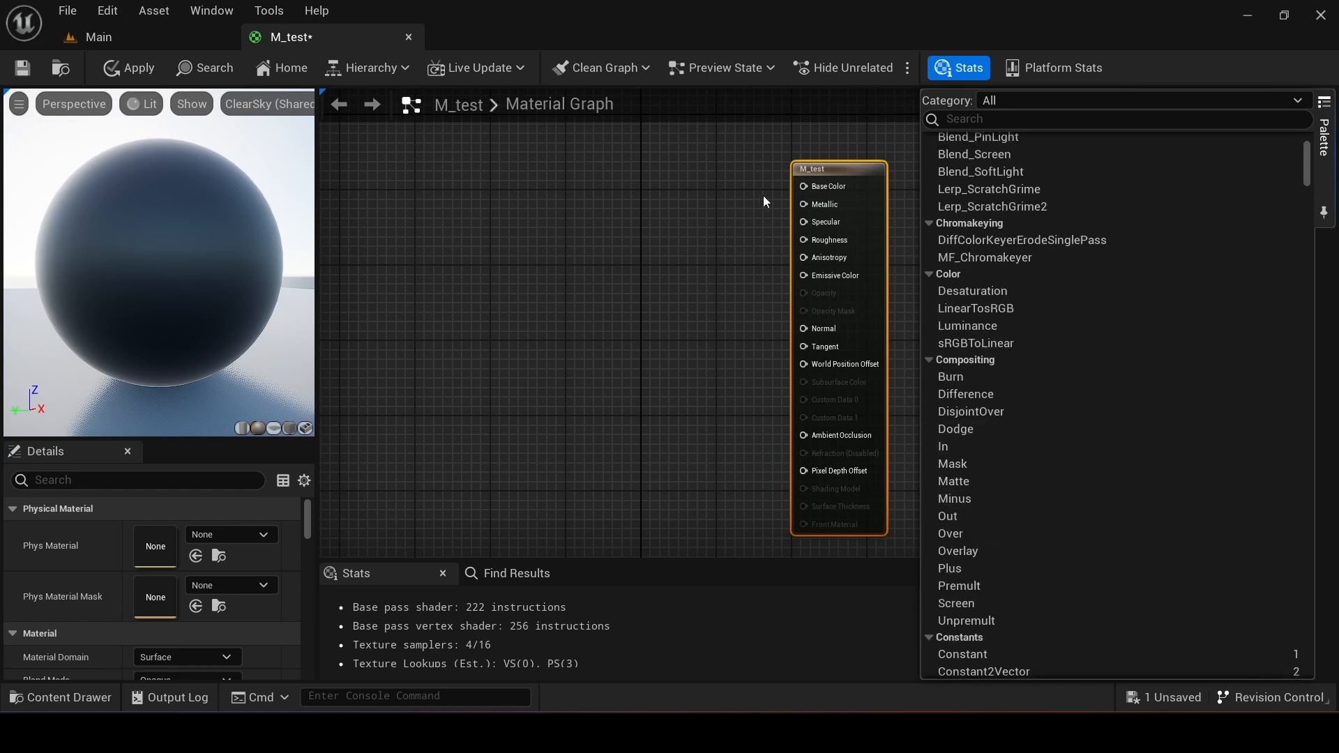
pyautogui.scroll(-5, 1117, 328)
pyautogui.scroll(-2, 1117, 332)
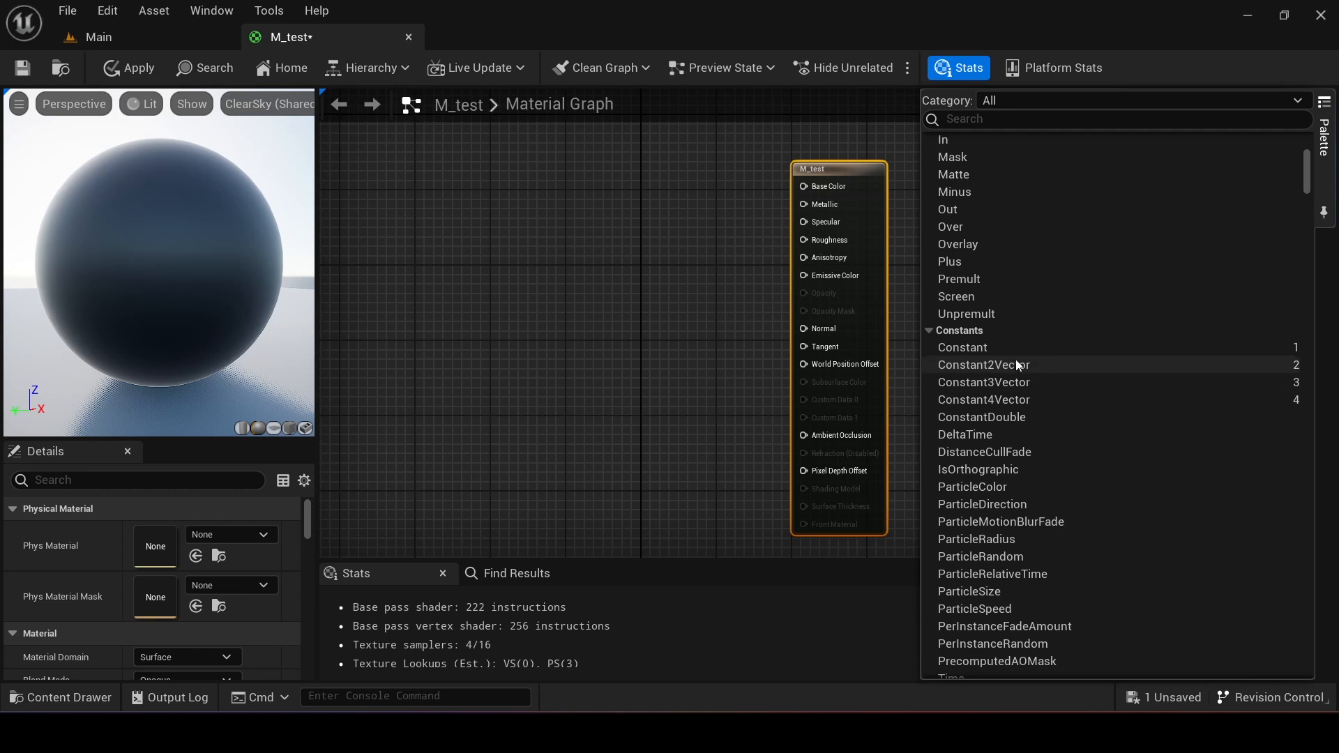
# Step: Add a Constant node to the graph on the M_test node's input side and check the Palette entry among the editor windows
pyautogui.moveTo(966, 348); pyautogui.dragTo(551, 224)
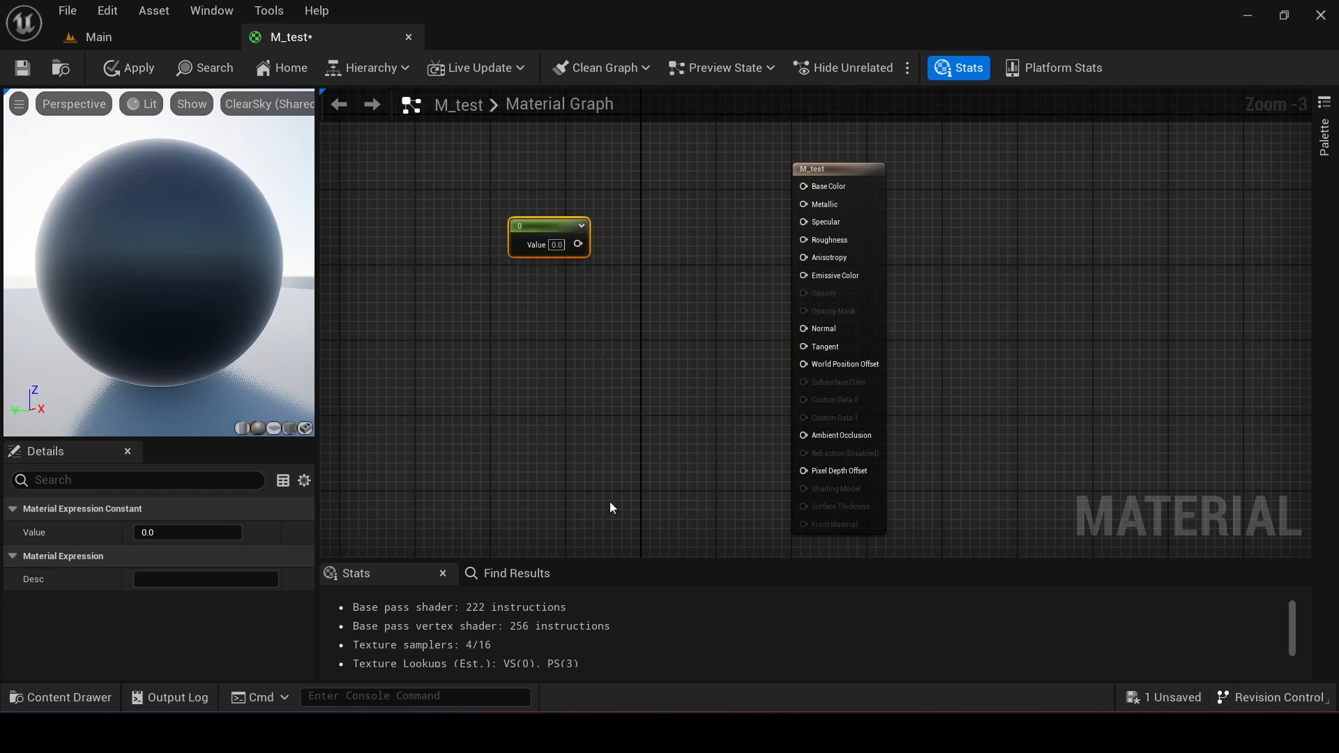
pyautogui.click(1325, 143)
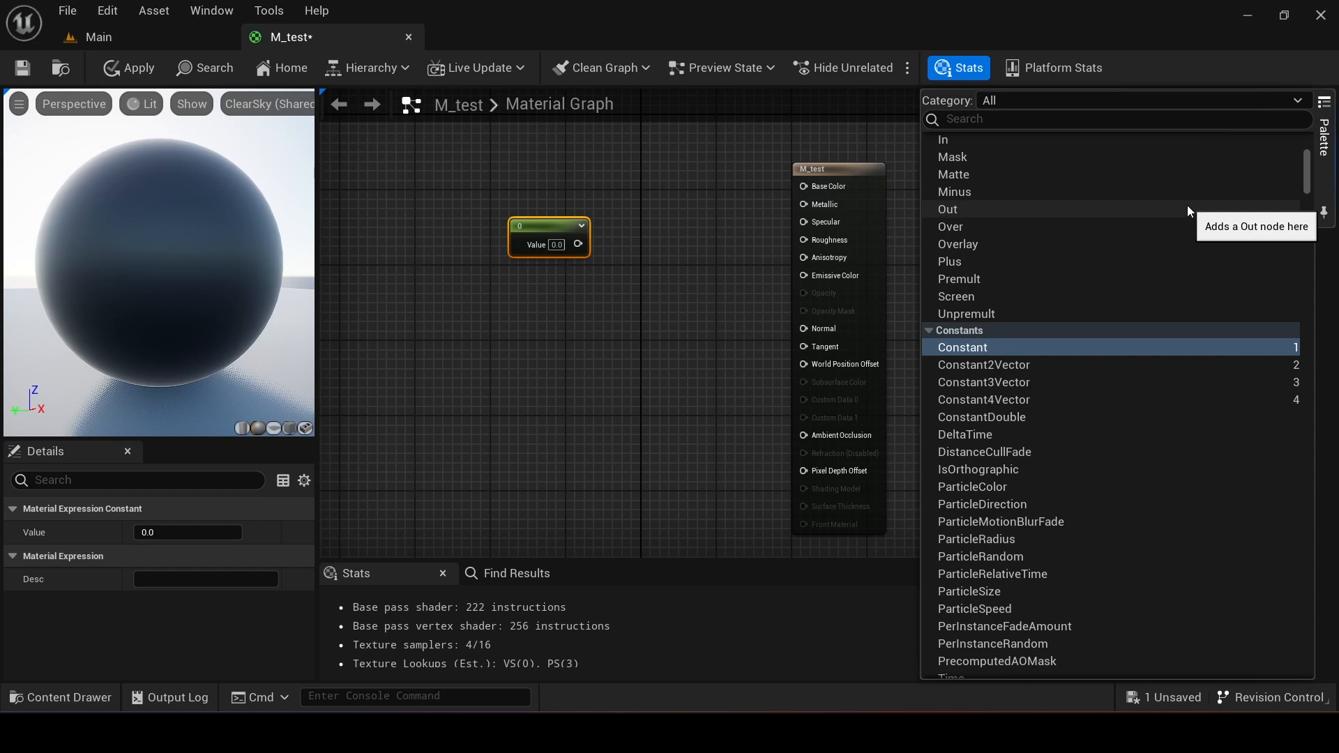
pyautogui.click(203, 13)
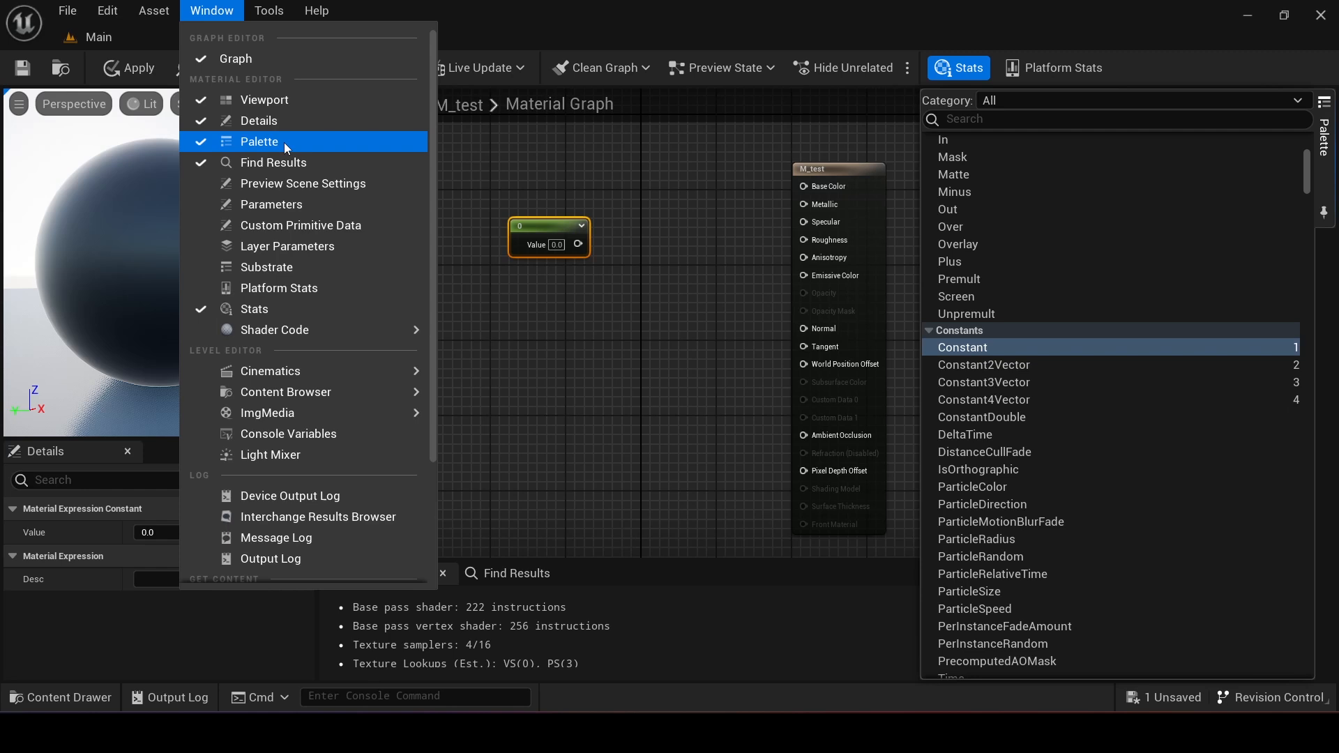
pyautogui.click(283, 142)
pyautogui.click(206, 19)
pyautogui.click(207, 19)
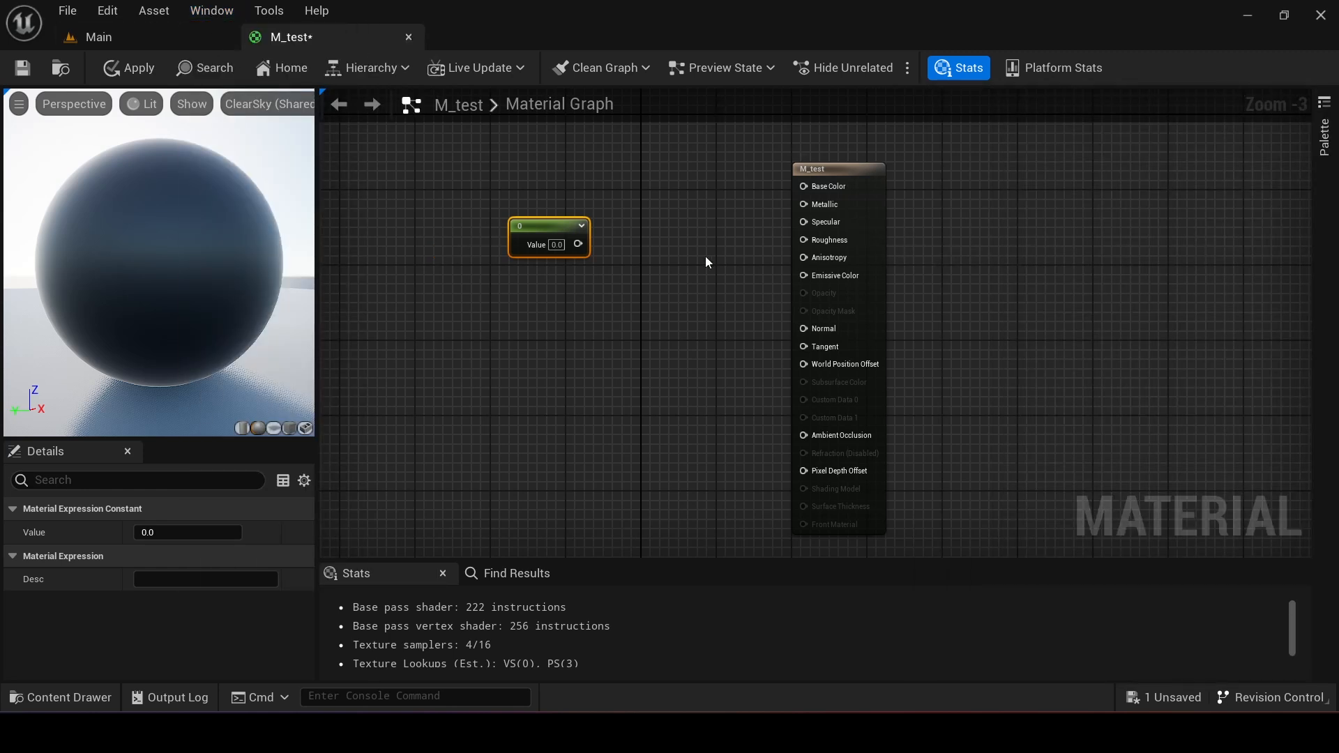
# Step: Connect the Constant node's output to Base Color on the M_test node and reposition the Constant node
pyautogui.moveTo(541, 228)
pyautogui.mouseDown()
pyautogui.moveTo(569, 229)
pyautogui.moveTo(542, 228)
pyautogui.mouseUp()
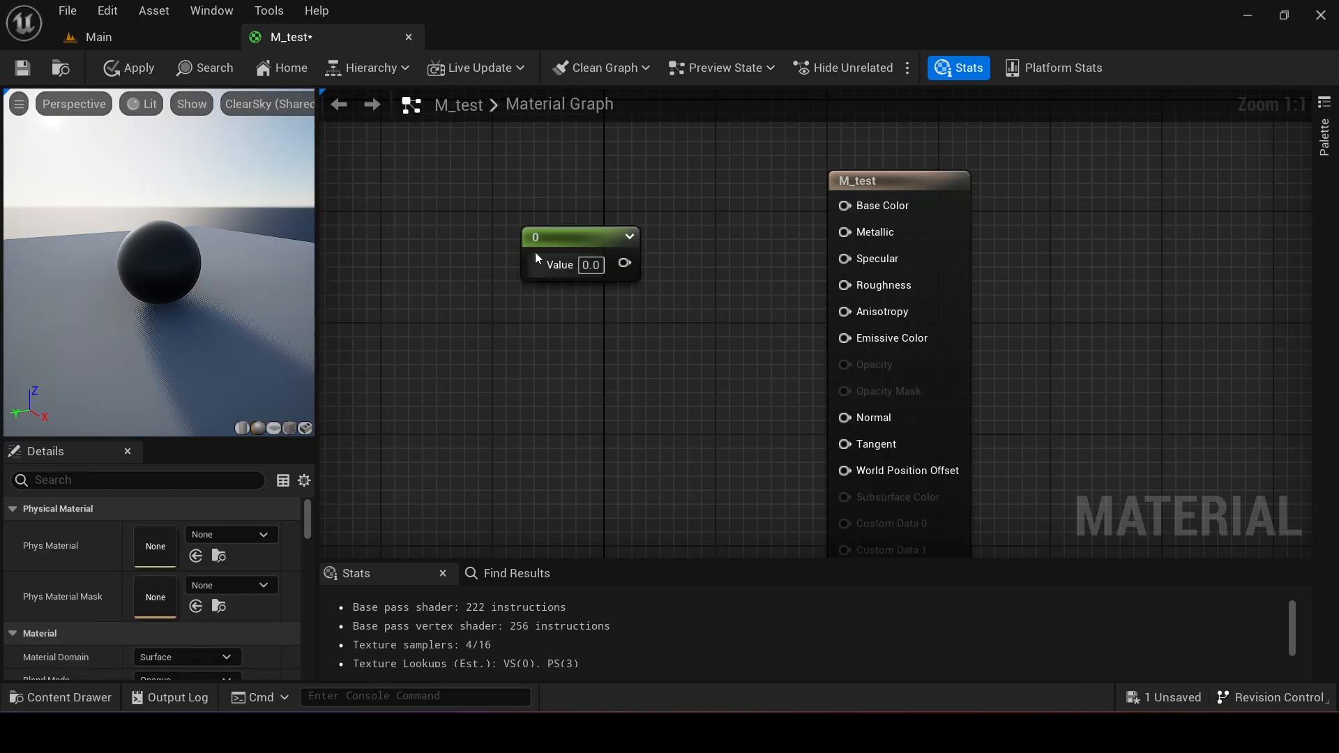
pyautogui.click(513, 229)
pyautogui.moveTo(569, 250); pyautogui.dragTo(841, 206)
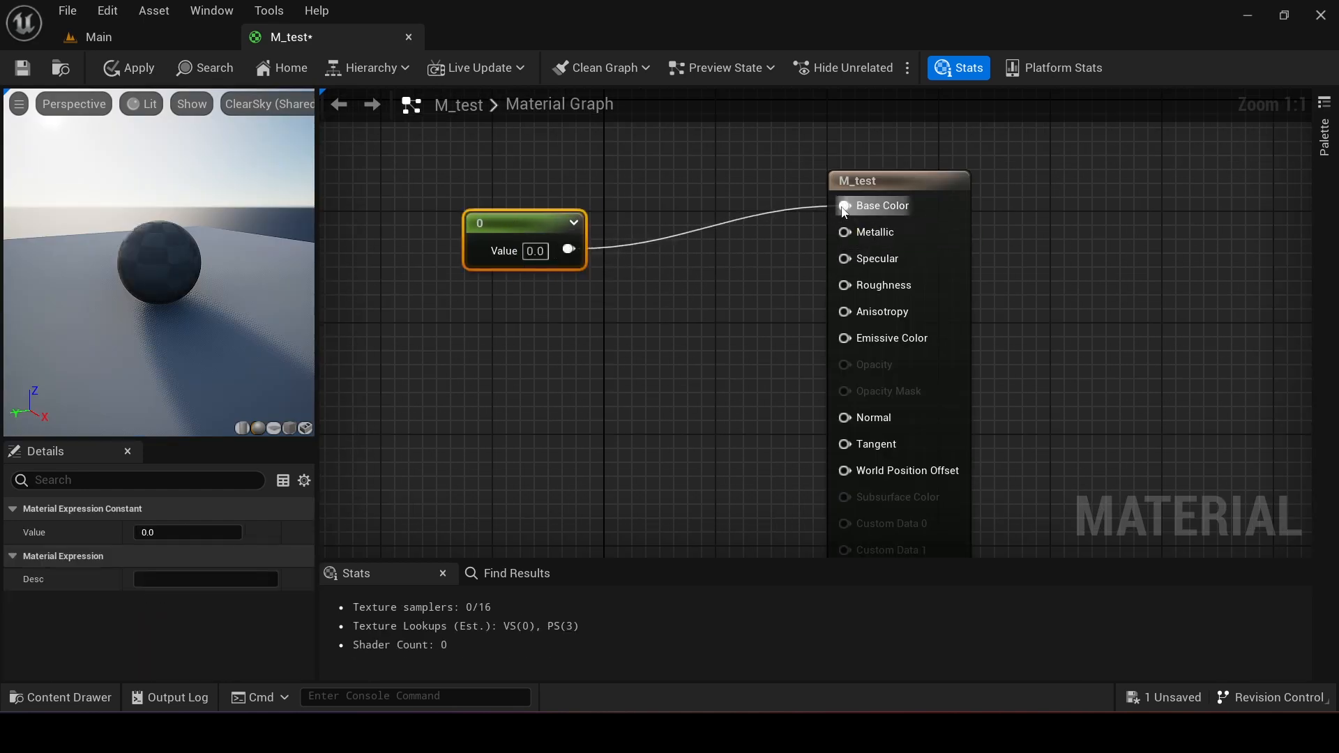
pyautogui.moveTo(515, 227); pyautogui.dragTo(528, 240)
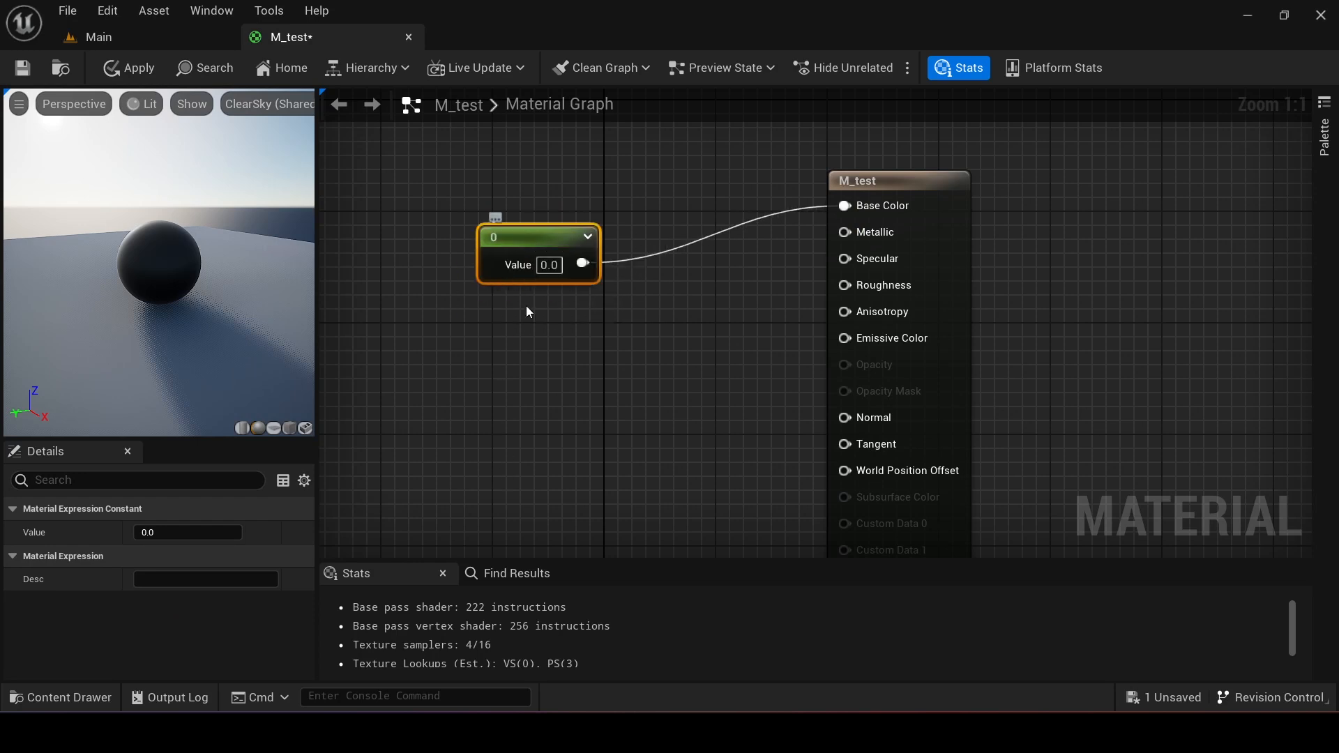
pyautogui.moveTo(528, 232); pyautogui.dragTo(529, 260)
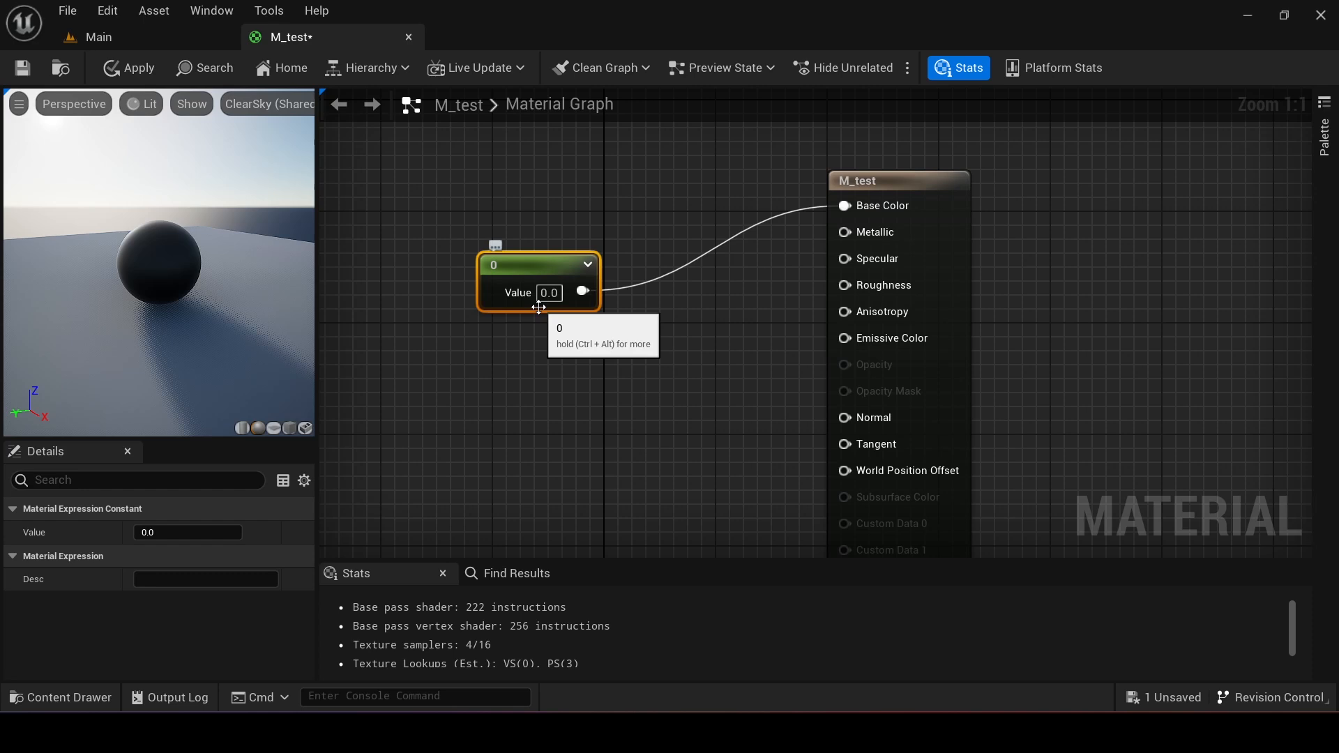
# Step: Set the Constant node's value to 1
pyautogui.click(208, 537)
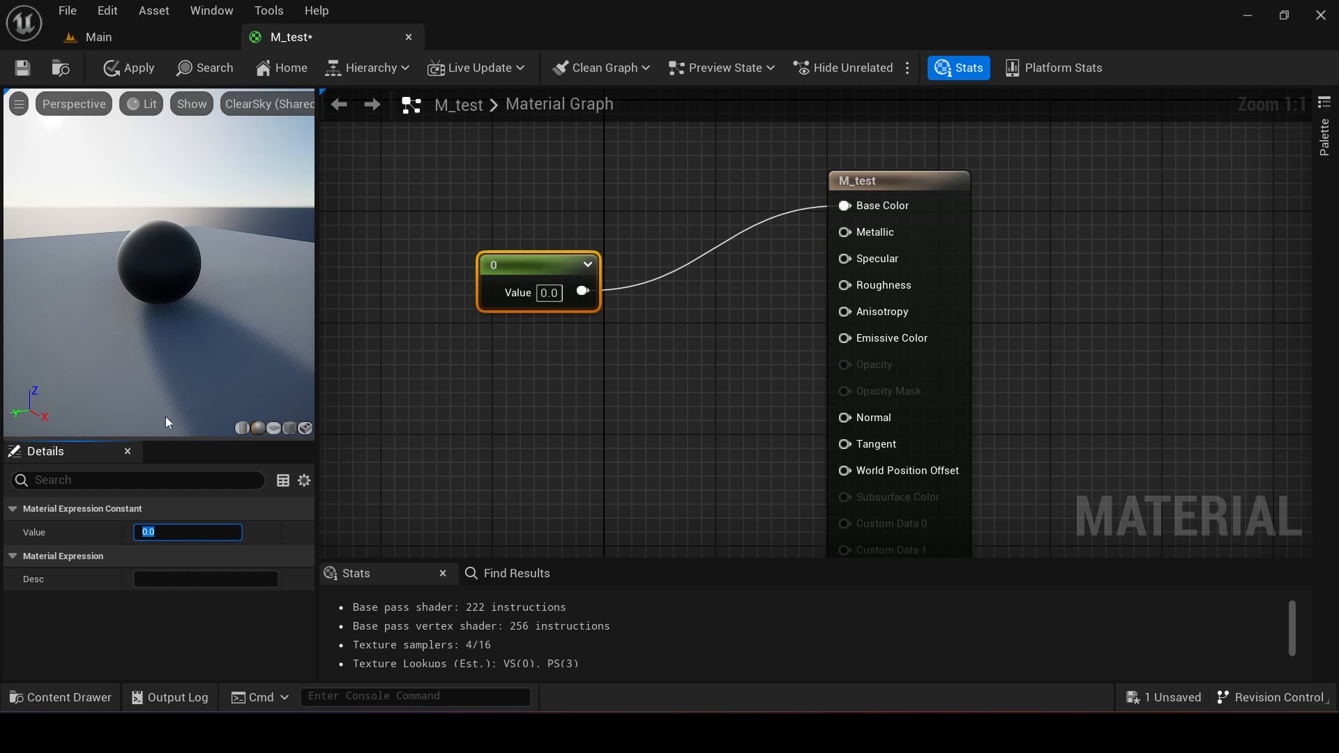
pyautogui.write('1')
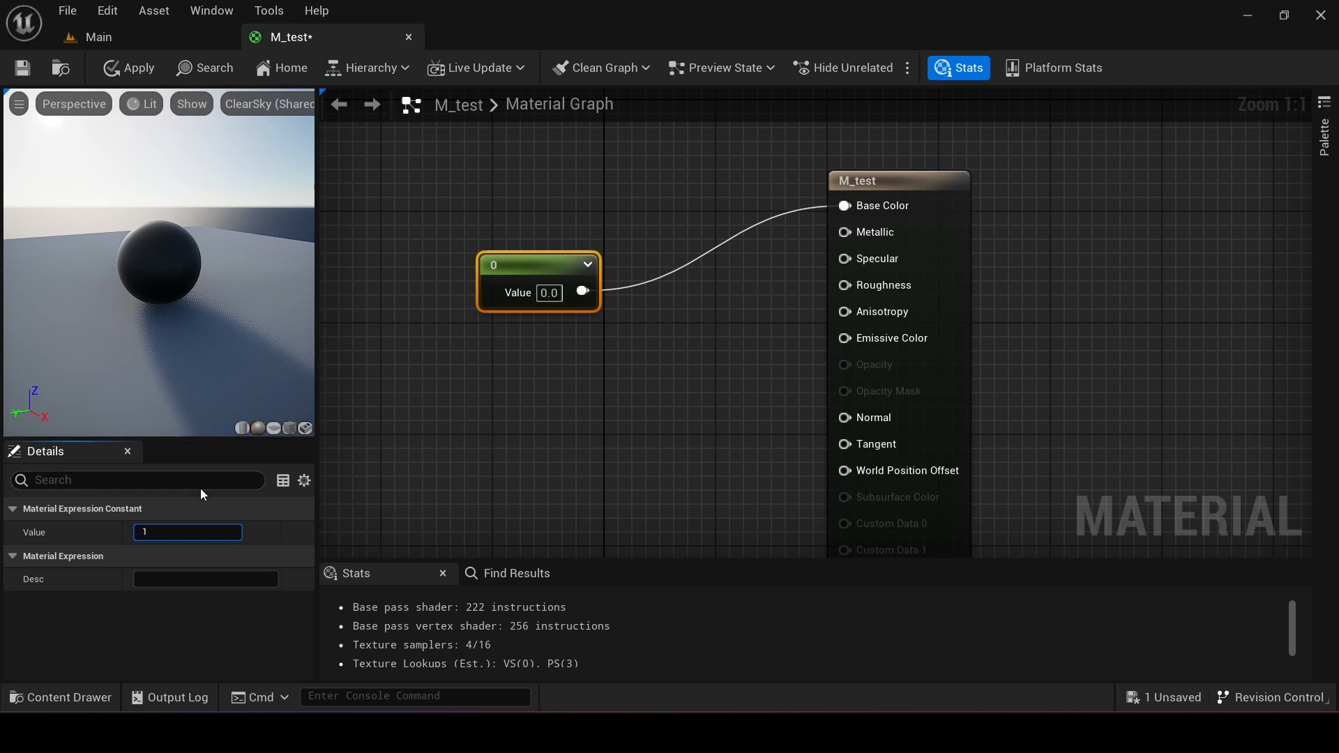
pyautogui.press('Return')
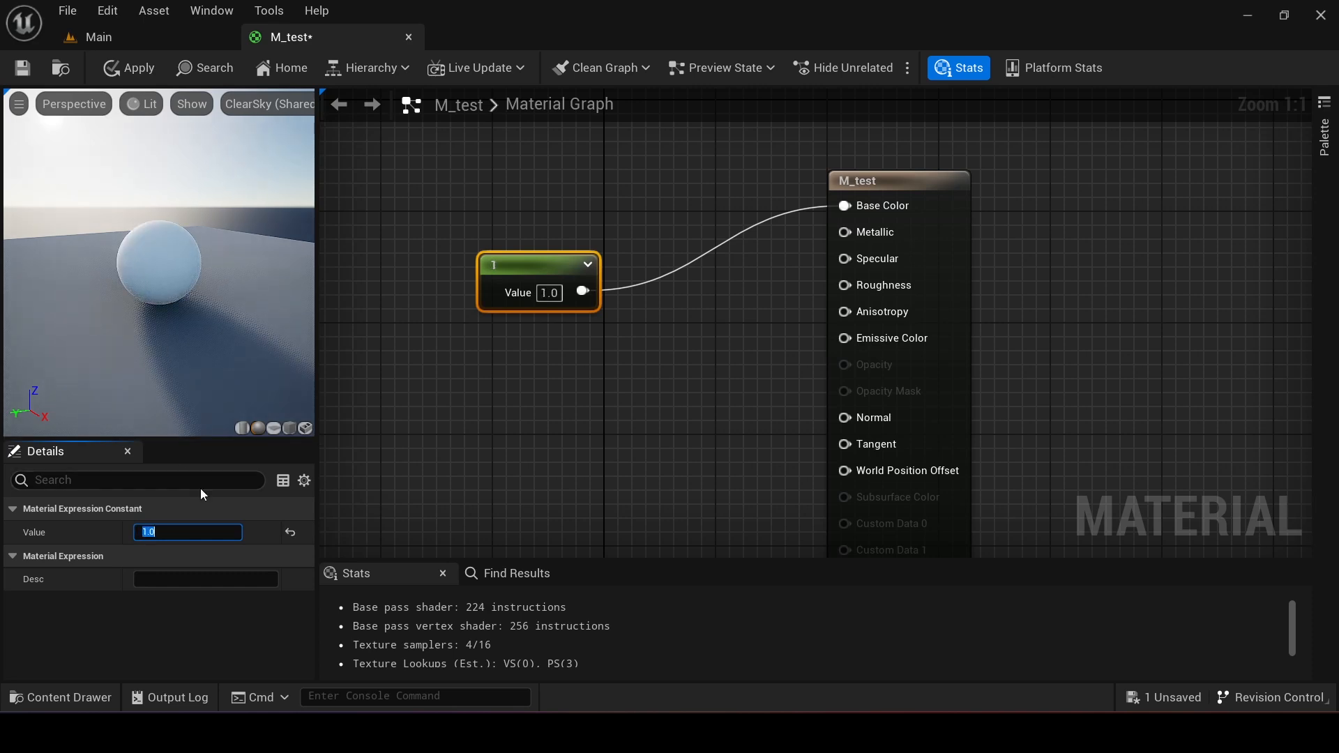
# Step: Set the Constant node's value to 10 and move the node up toward the Base Color level
pyautogui.click(106, 532)
pyautogui.click(150, 531)
pyautogui.write('10')
pyautogui.press('Return')
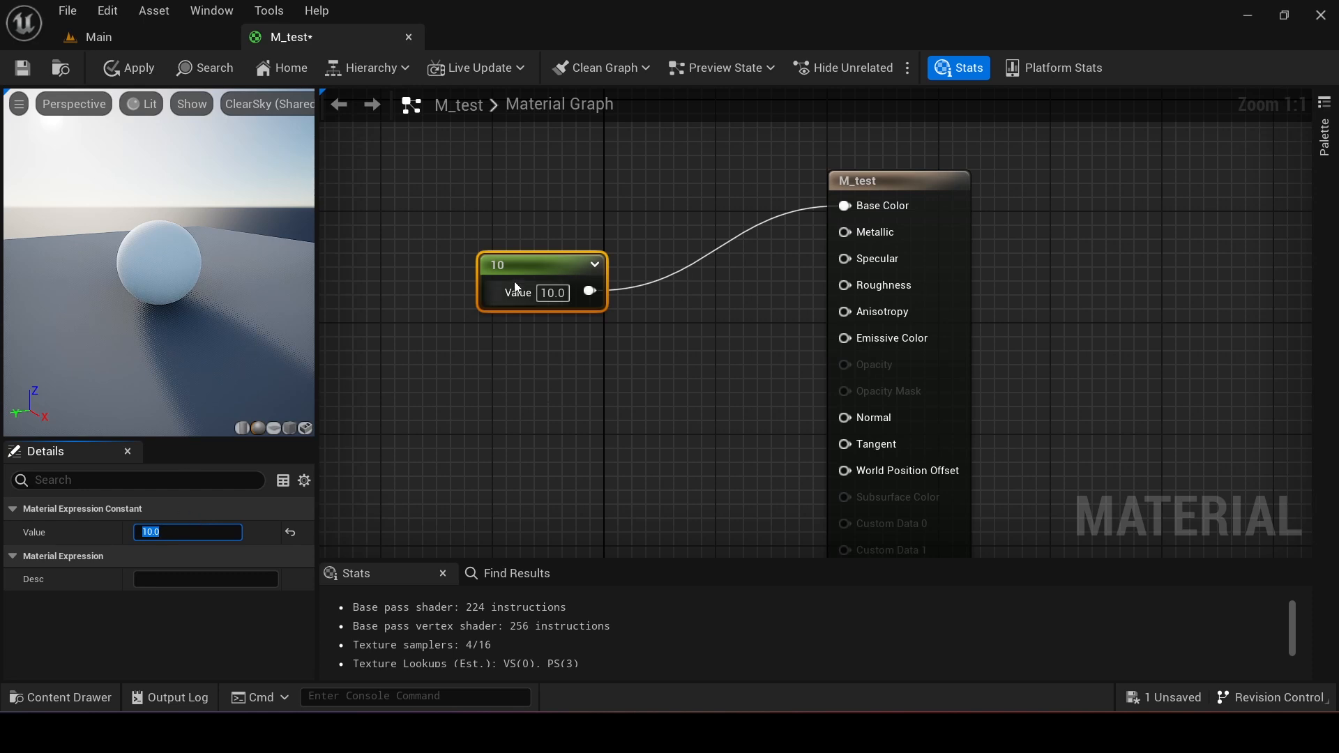
pyautogui.moveTo(530, 266); pyautogui.dragTo(515, 253)
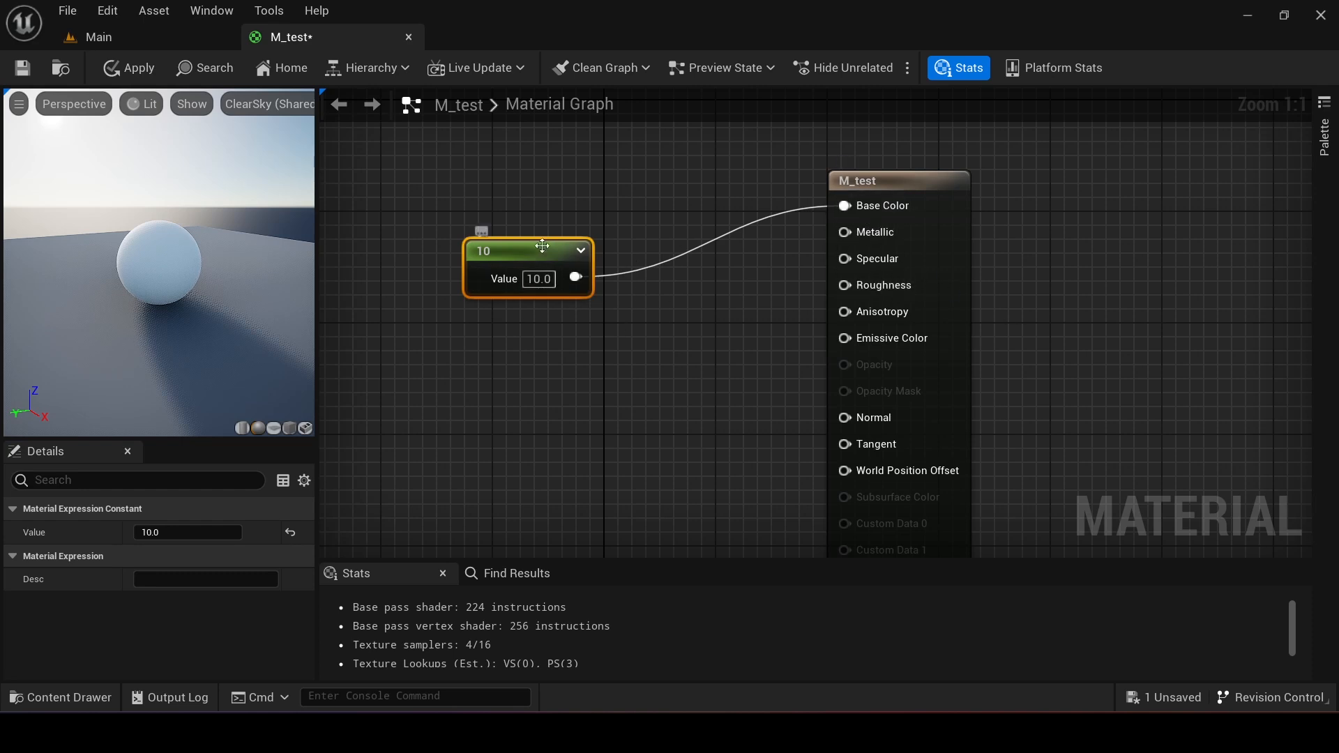
pyautogui.moveTo(542, 244); pyautogui.dragTo(540, 202)
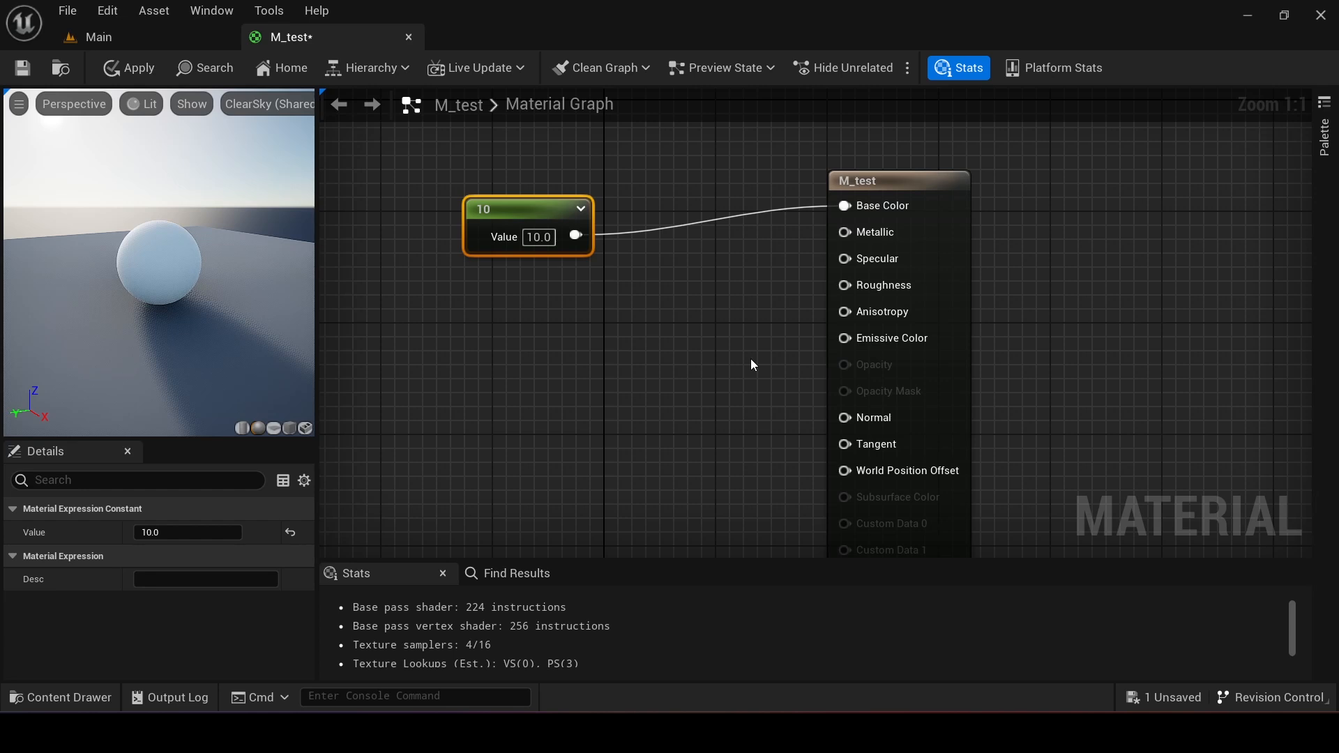
# Step: Disconnect the Constant node from Base Color and set its value to 0
pyautogui.keyDown('alt'); pyautogui.click(844, 205); pyautogui.keyUp('alt')
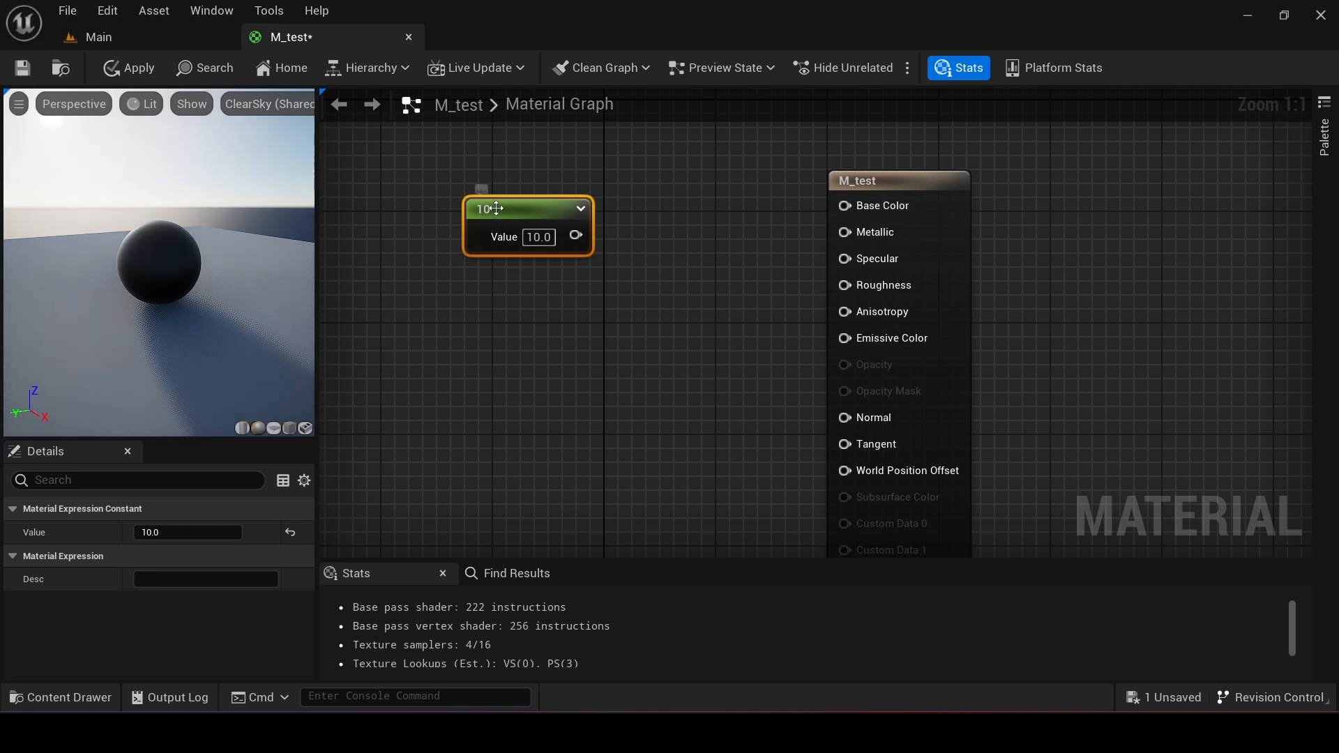
pyautogui.moveTo(493, 208); pyautogui.dragTo(537, 208)
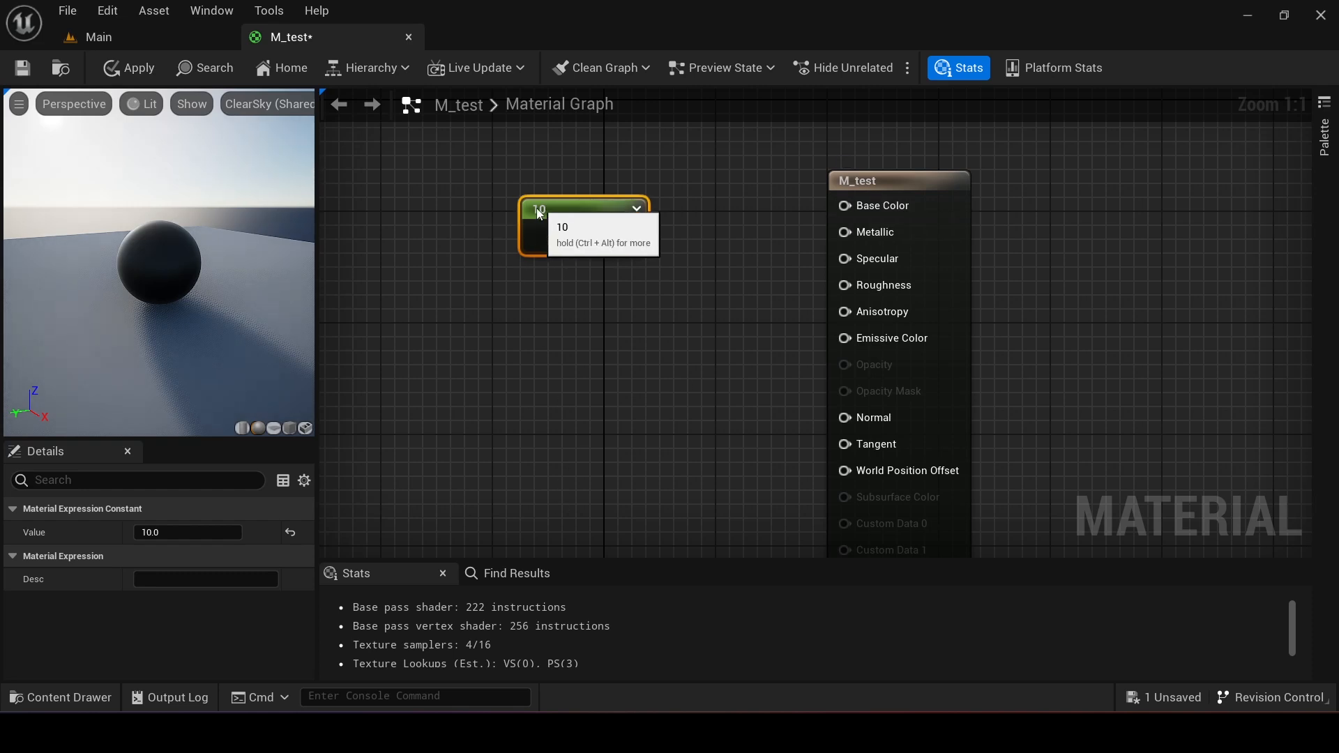
pyautogui.click(164, 530)
pyautogui.write('0')
pyautogui.press('Return')
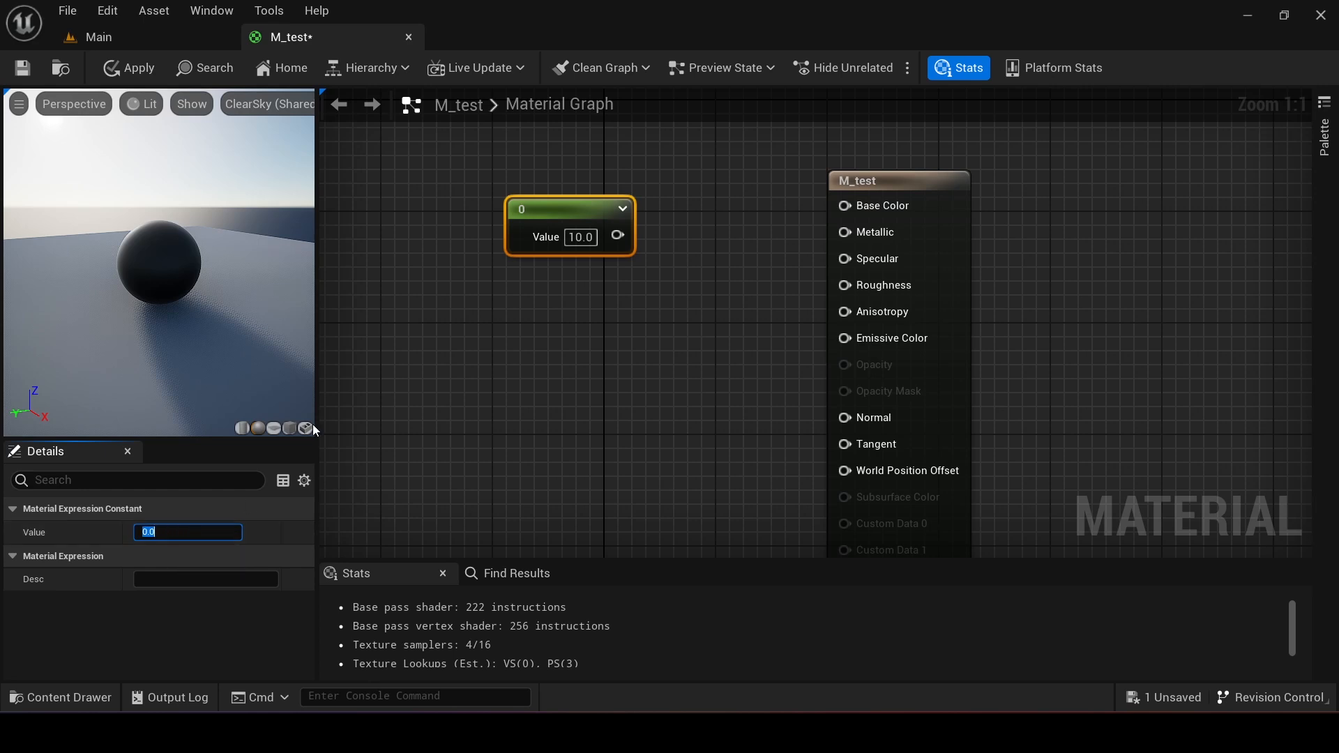
pyautogui.moveTo(533, 209); pyautogui.dragTo(506, 196)
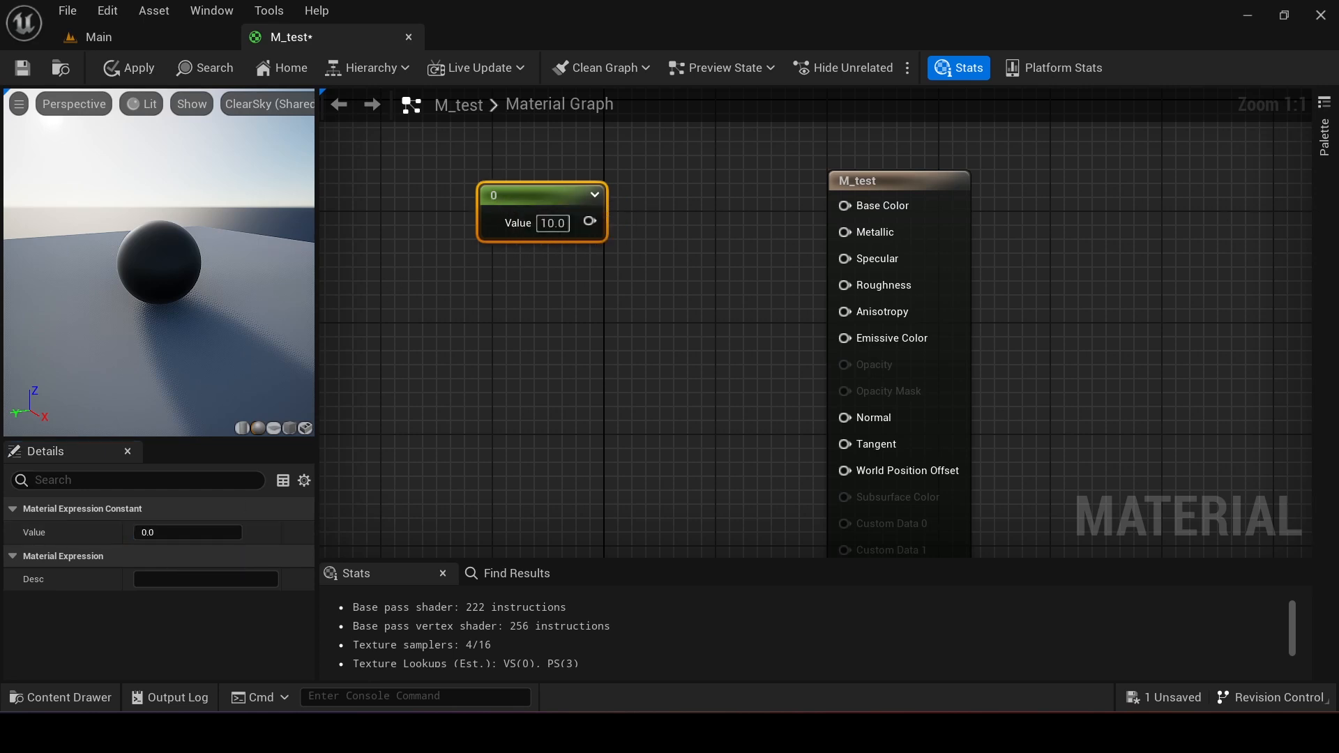
# Step: Check the shortcut numbers listed for the Constants nodes in the node palette, and shift the Constant node slightly up
pyautogui.click(1323, 138)
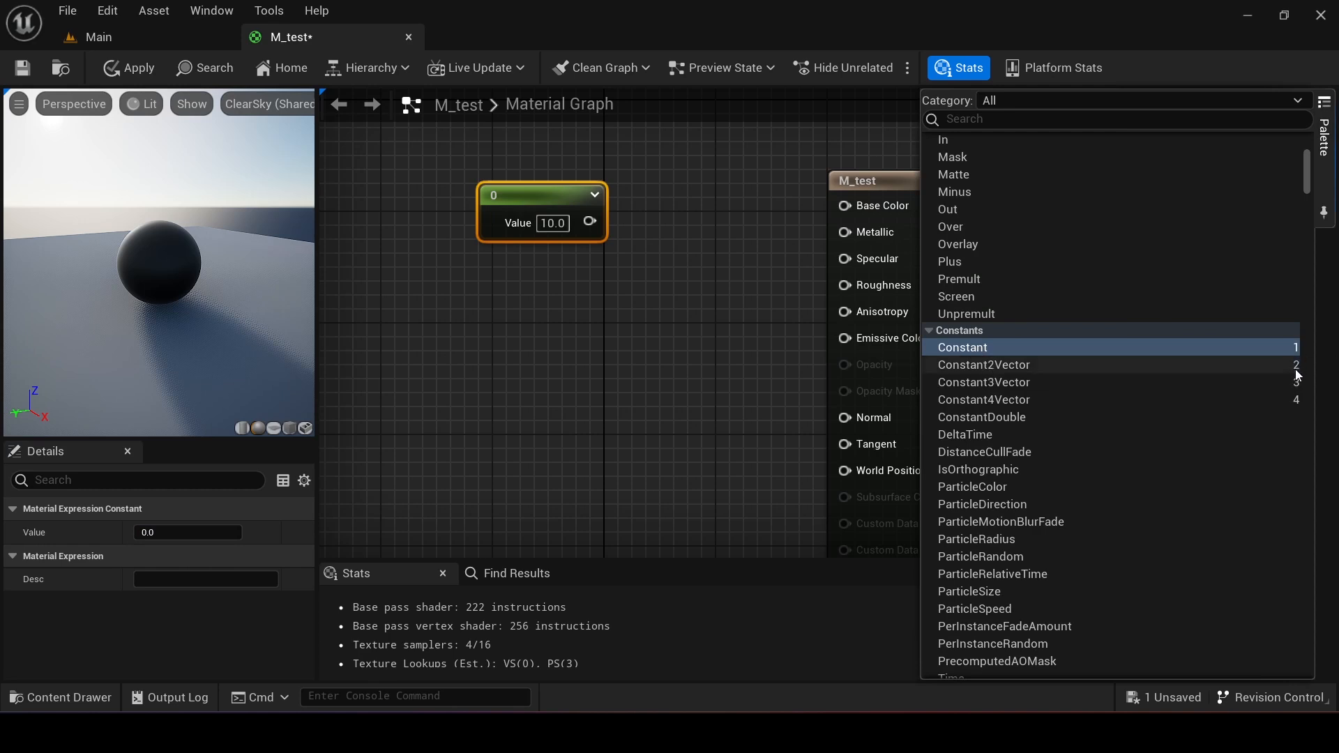
pyautogui.click(1324, 137)
pyautogui.moveTo(530, 196); pyautogui.dragTo(544, 182)
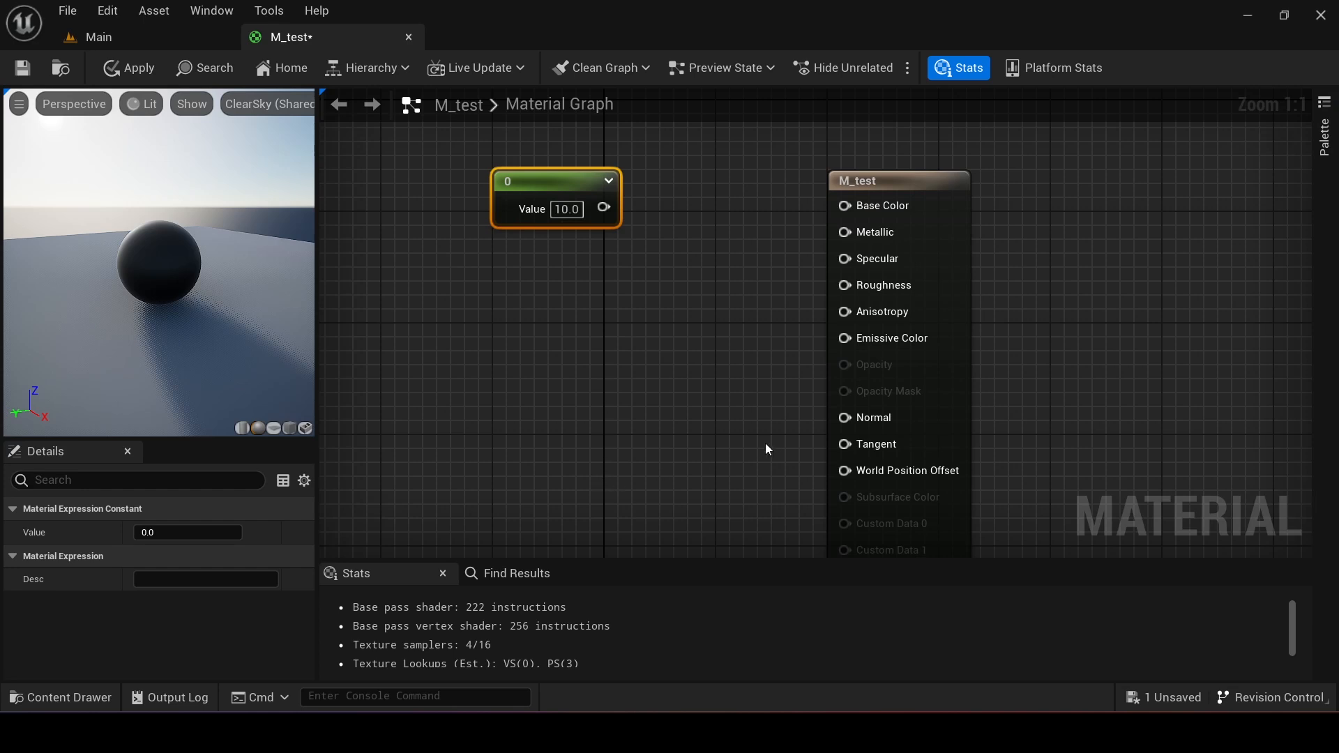
# Step: Add a second Constant node below the first one, move it closer, and delete it
pyautogui.press('1')
pyautogui.click(561, 402)
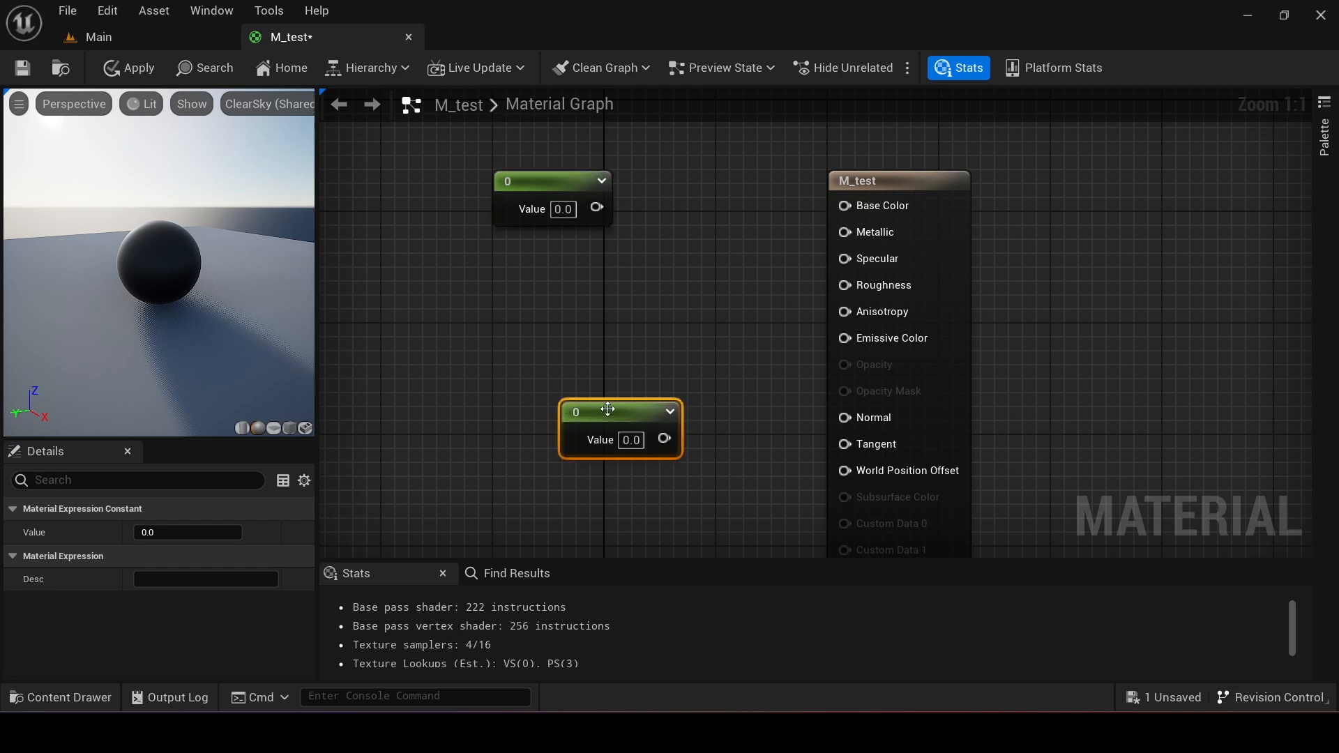
pyautogui.moveTo(608, 417); pyautogui.dragTo(525, 351)
pyautogui.press('Delete')
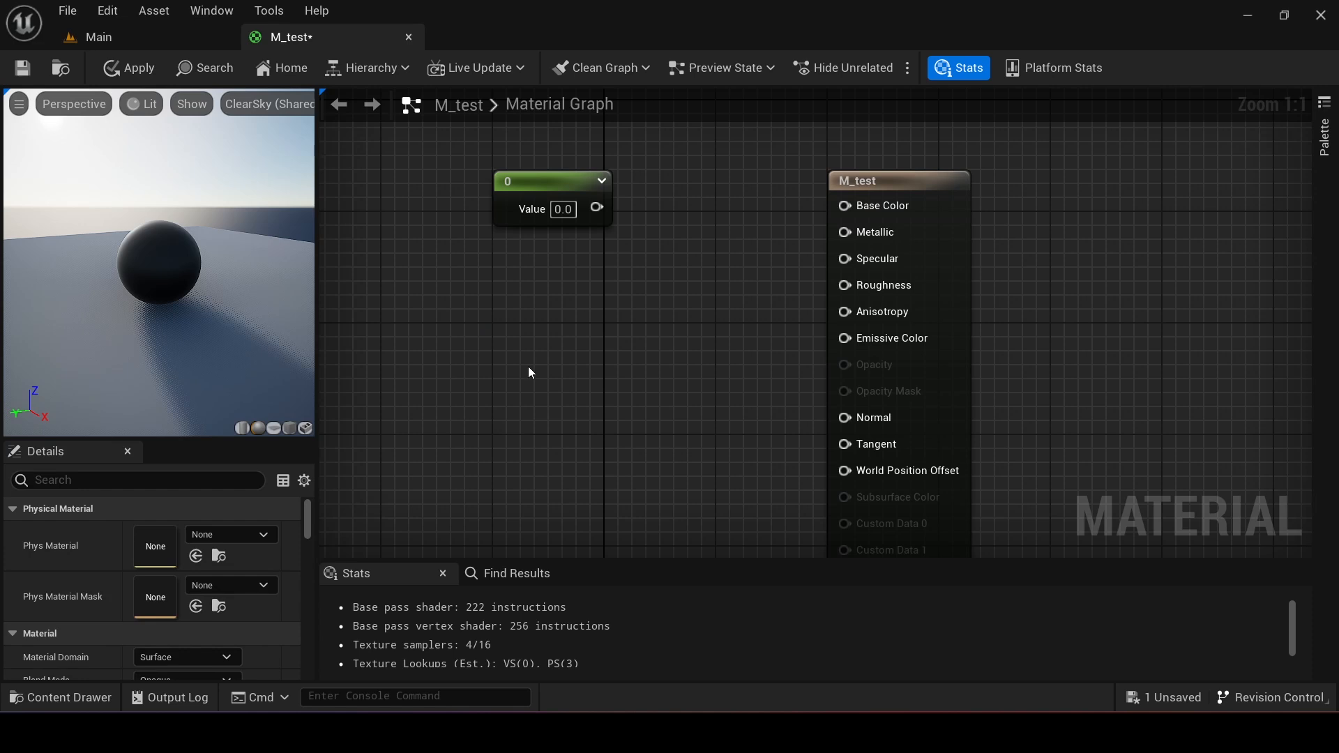
# Step: Add a Constant2Vector node below the Constant node, reposition it, and delete it
pyautogui.click(528, 366)
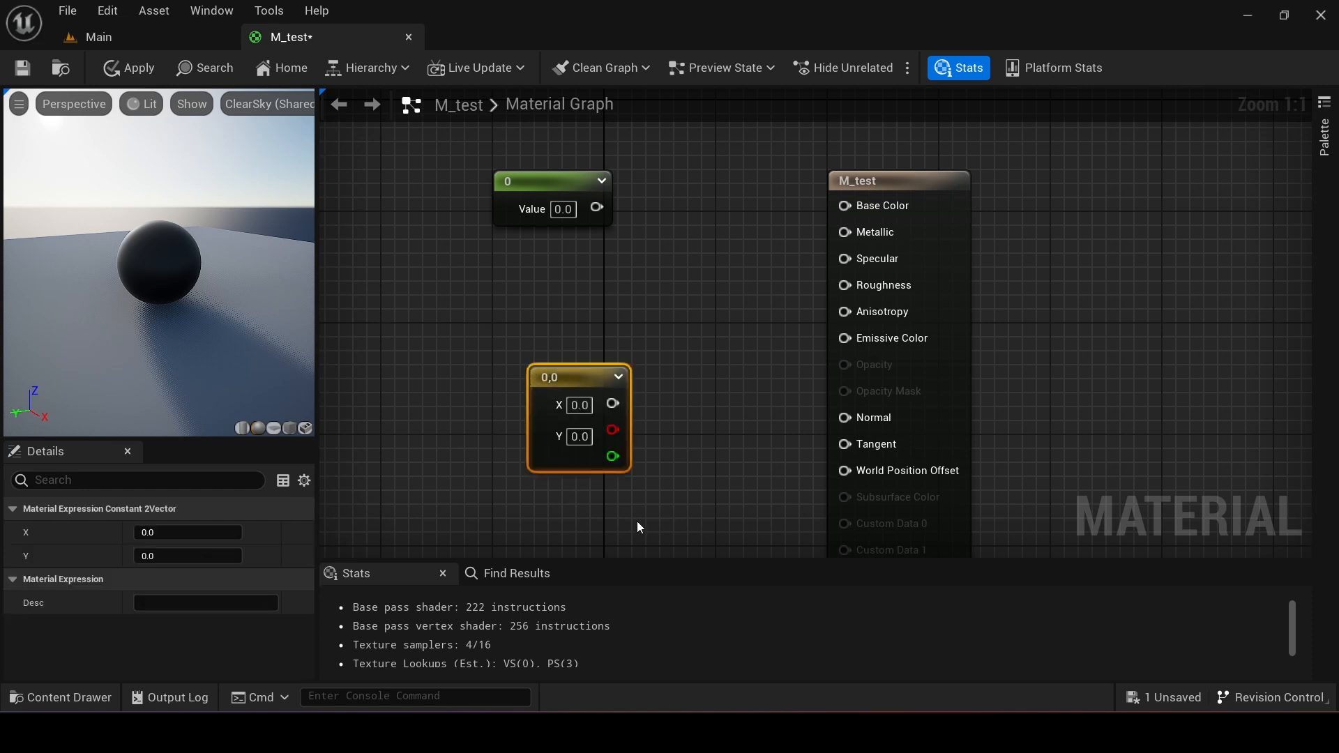
pyautogui.moveTo(584, 417); pyautogui.dragTo(574, 388)
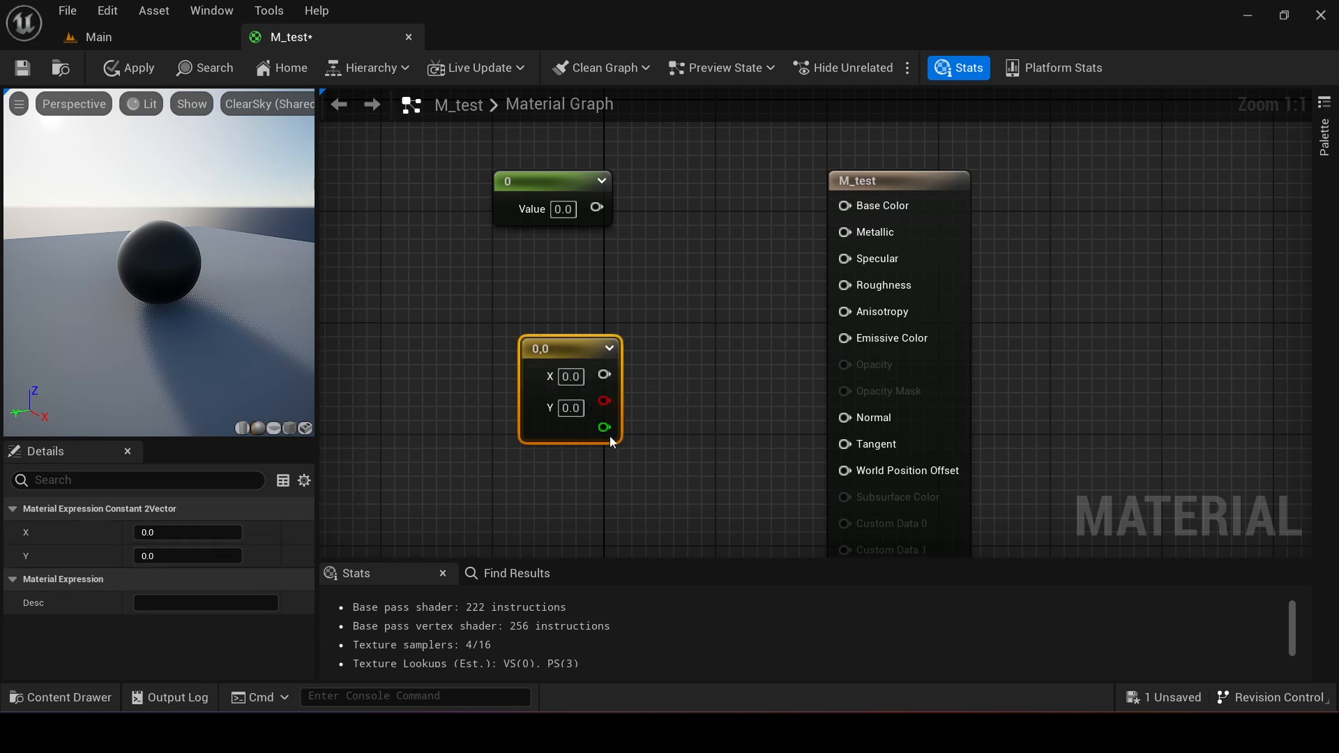
pyautogui.moveTo(574, 348); pyautogui.dragTo(546, 307)
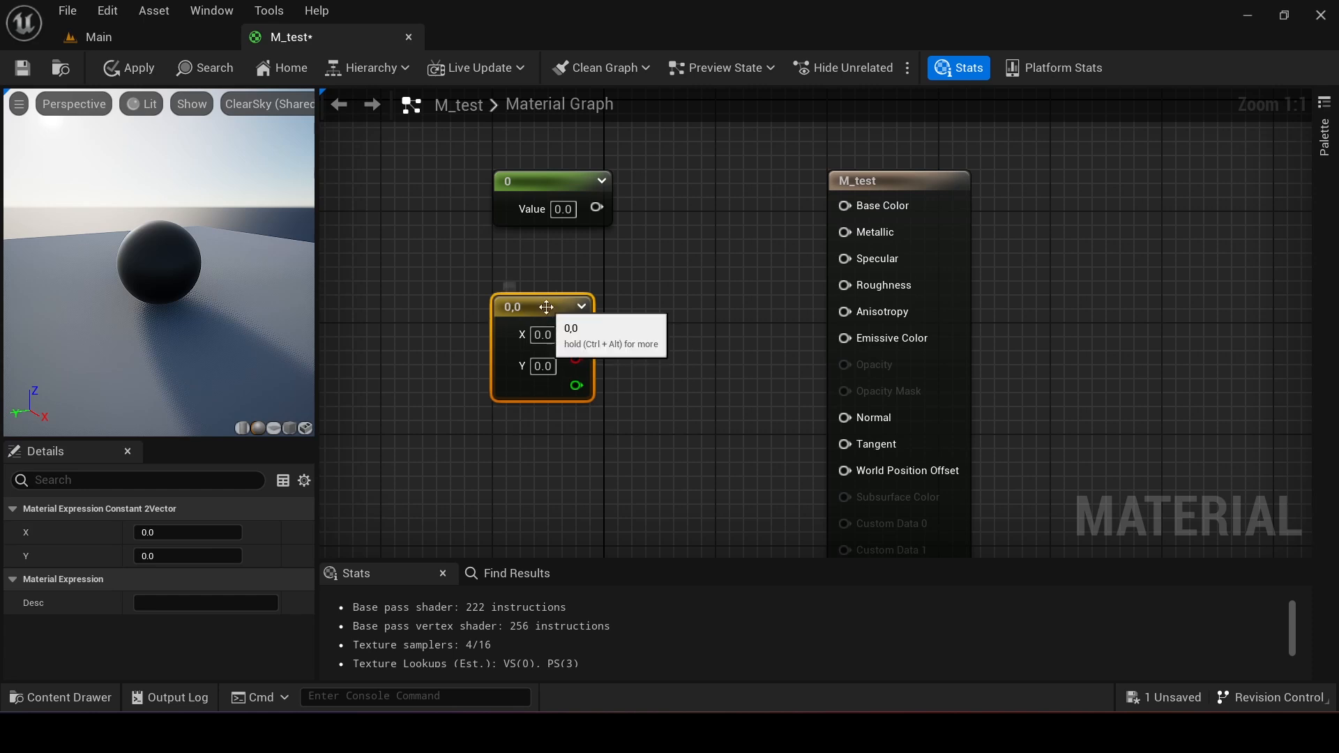
pyautogui.press('Delete')
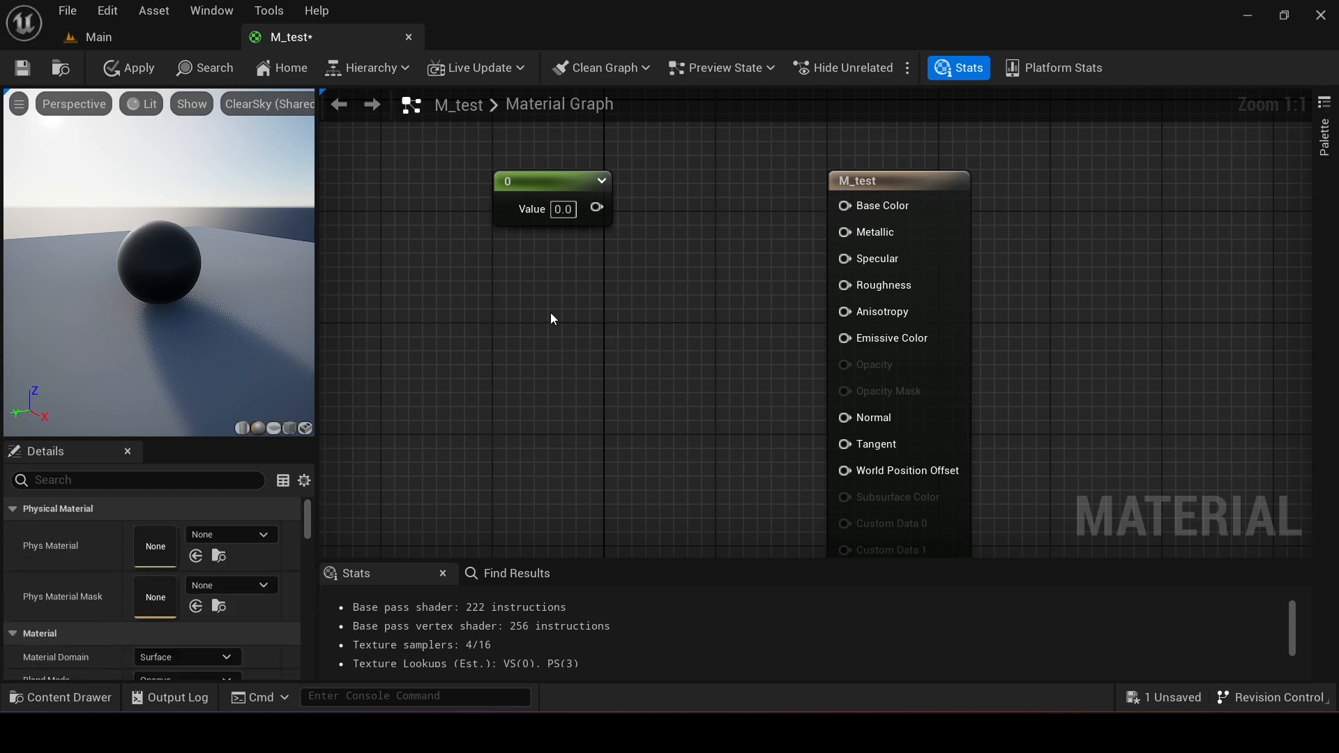
# Step: Add a Constant3Vector node, expand its Constant property to view the R, G and B components, and delete the node
pyautogui.click(512, 379)
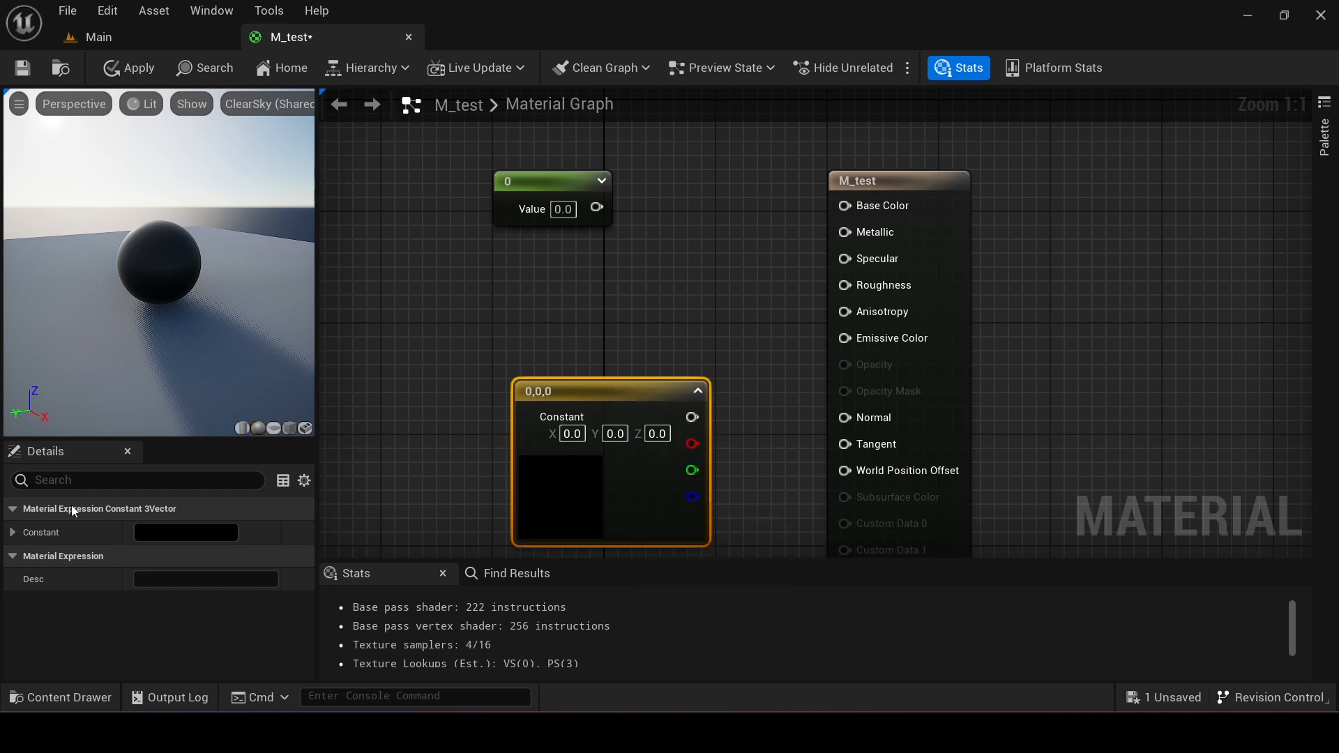
pyautogui.click(14, 531)
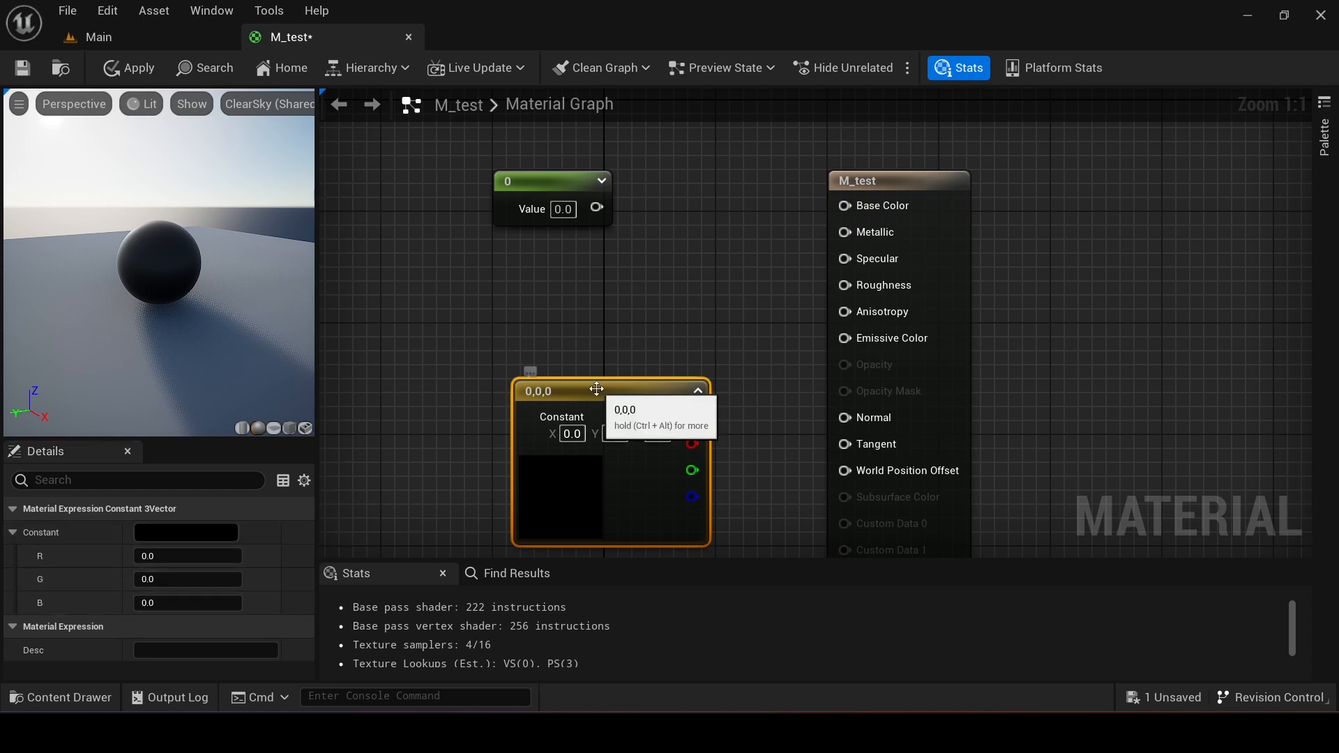
pyautogui.press('Delete')
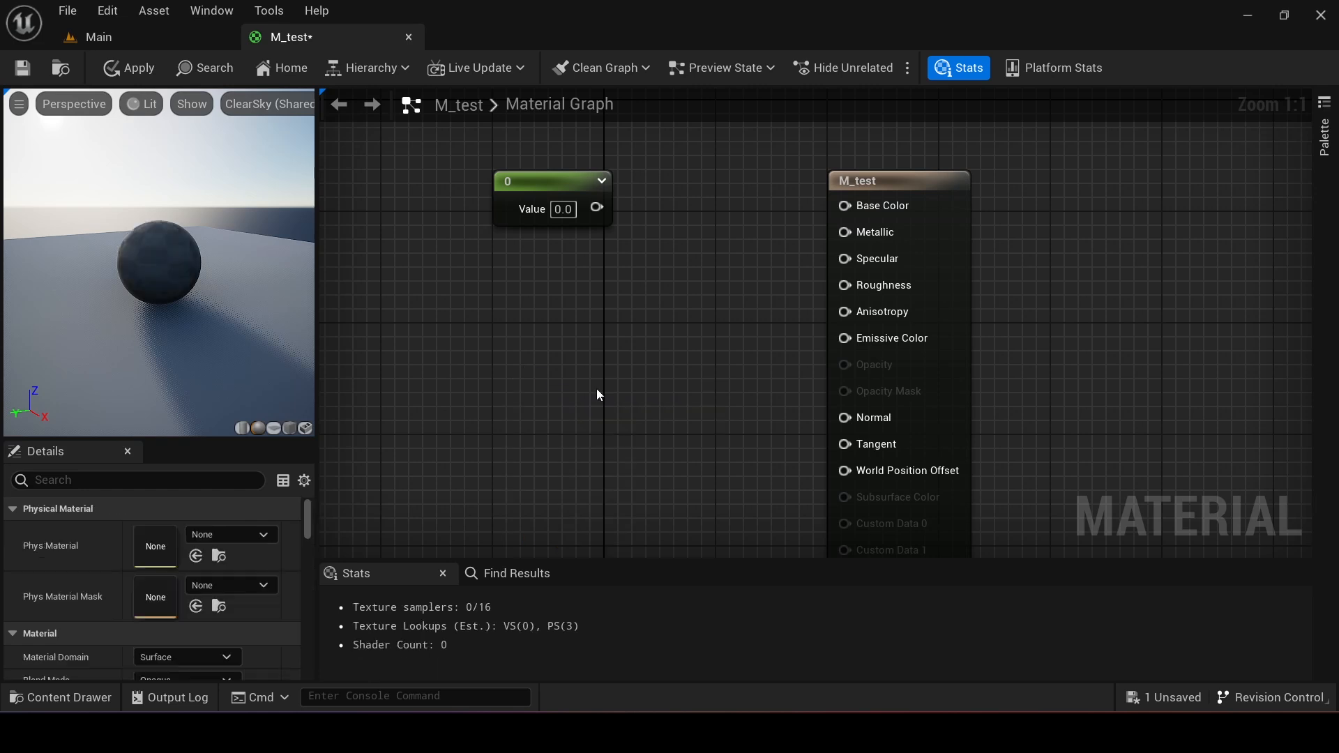
# Step: Duplicate the Constant node by copy and paste, place the copy below the original, and delete the copy
pyautogui.moveTo(558, 190)
pyautogui.mouseDown()
pyautogui.moveTo(516, 190)
pyautogui.moveTo(510, 278)
pyautogui.moveTo(543, 207)
pyautogui.mouseUp()
pyautogui.hotkey('ctrl', 'c')
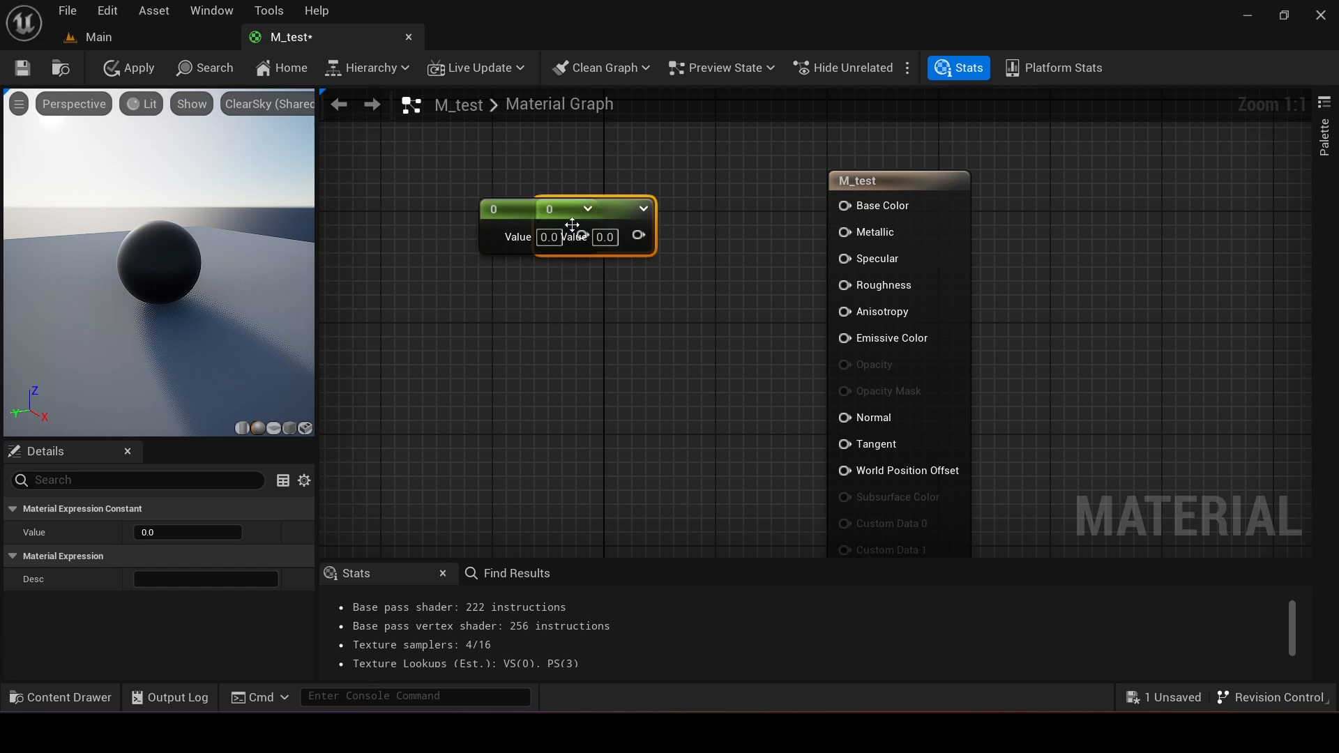
pyautogui.hotkey('ctrl', 'v')
pyautogui.moveTo(584, 361); pyautogui.dragTo(516, 330)
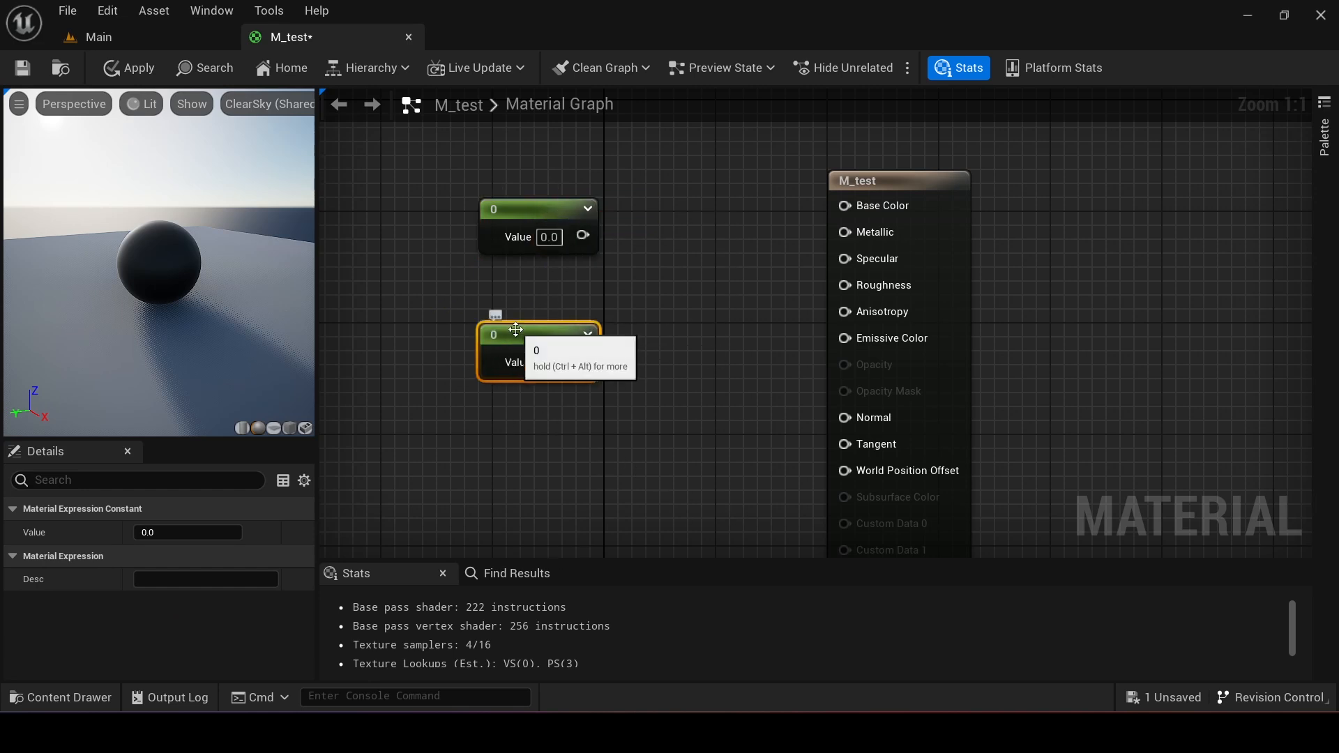
pyautogui.press('Delete')
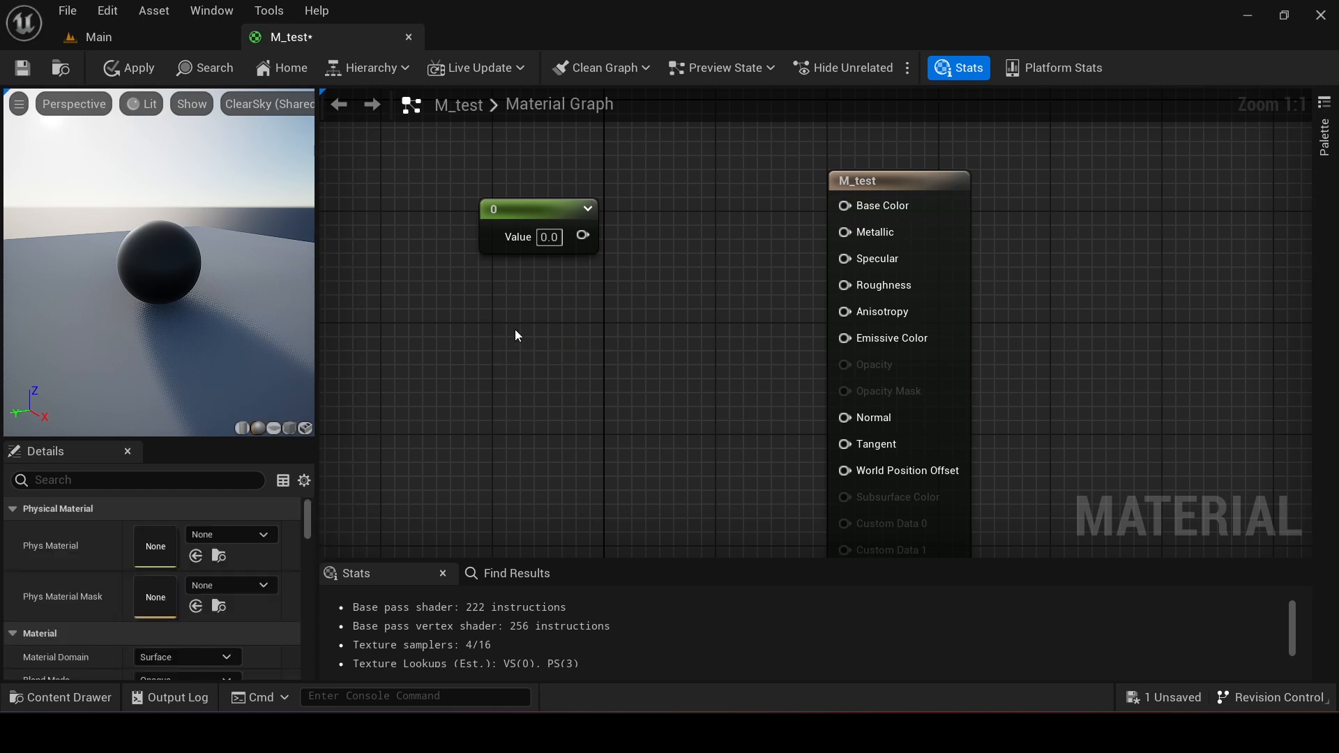
# Step: Duplicate the Constant node, place the copy just below the original, and connect the original's output to Base Color
pyautogui.moveTo(541, 215); pyautogui.dragTo(550, 194)
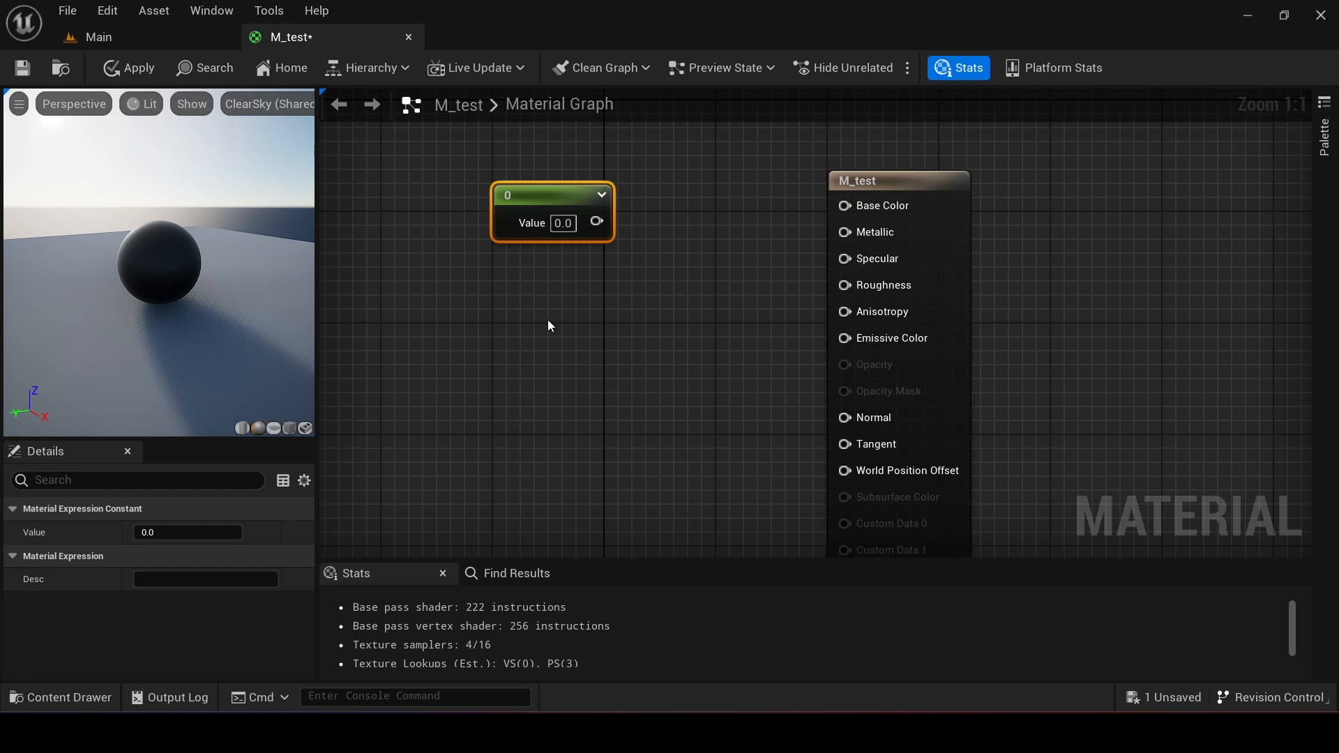
pyautogui.hotkey('ctrl', 'c')
pyautogui.hotkey('ctrl', 'v')
pyautogui.moveTo(589, 333); pyautogui.dragTo(505, 321)
pyautogui.moveTo(596, 222); pyautogui.dragTo(843, 206)
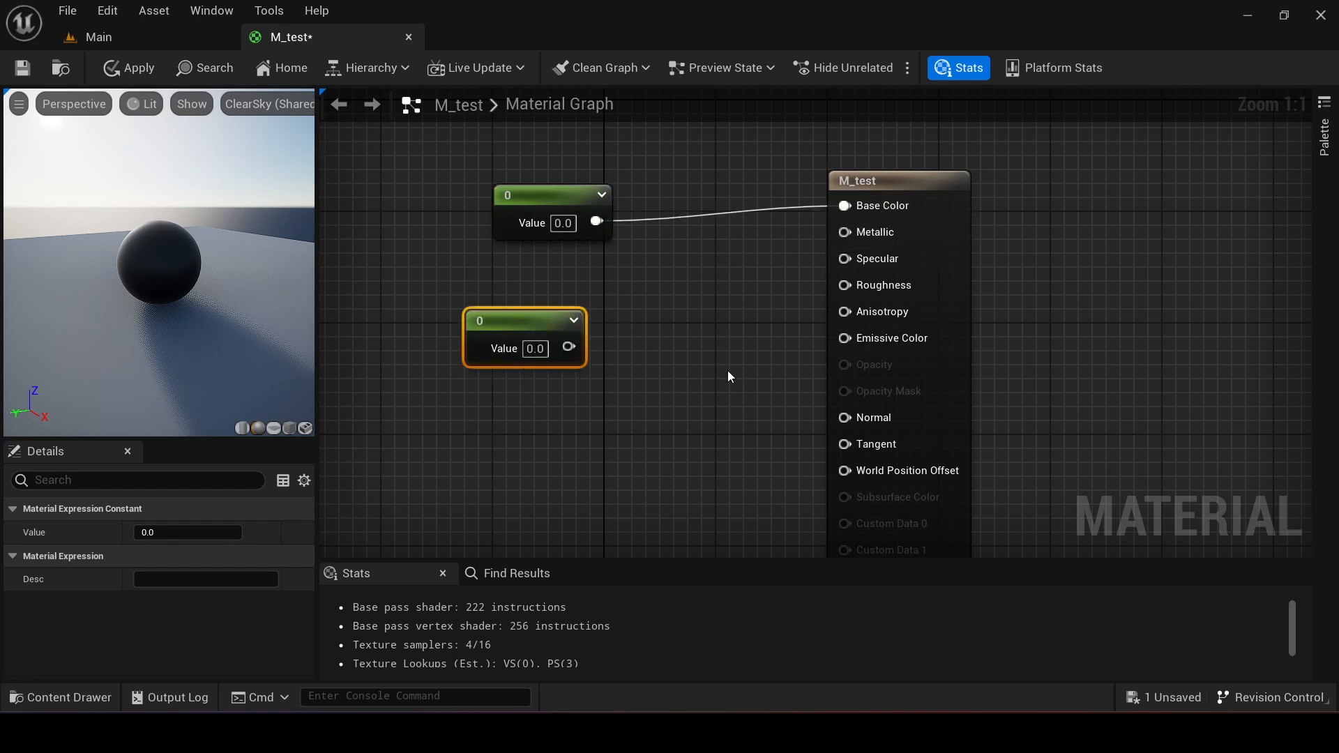
pyautogui.moveTo(539, 321); pyautogui.dragTo(553, 292)
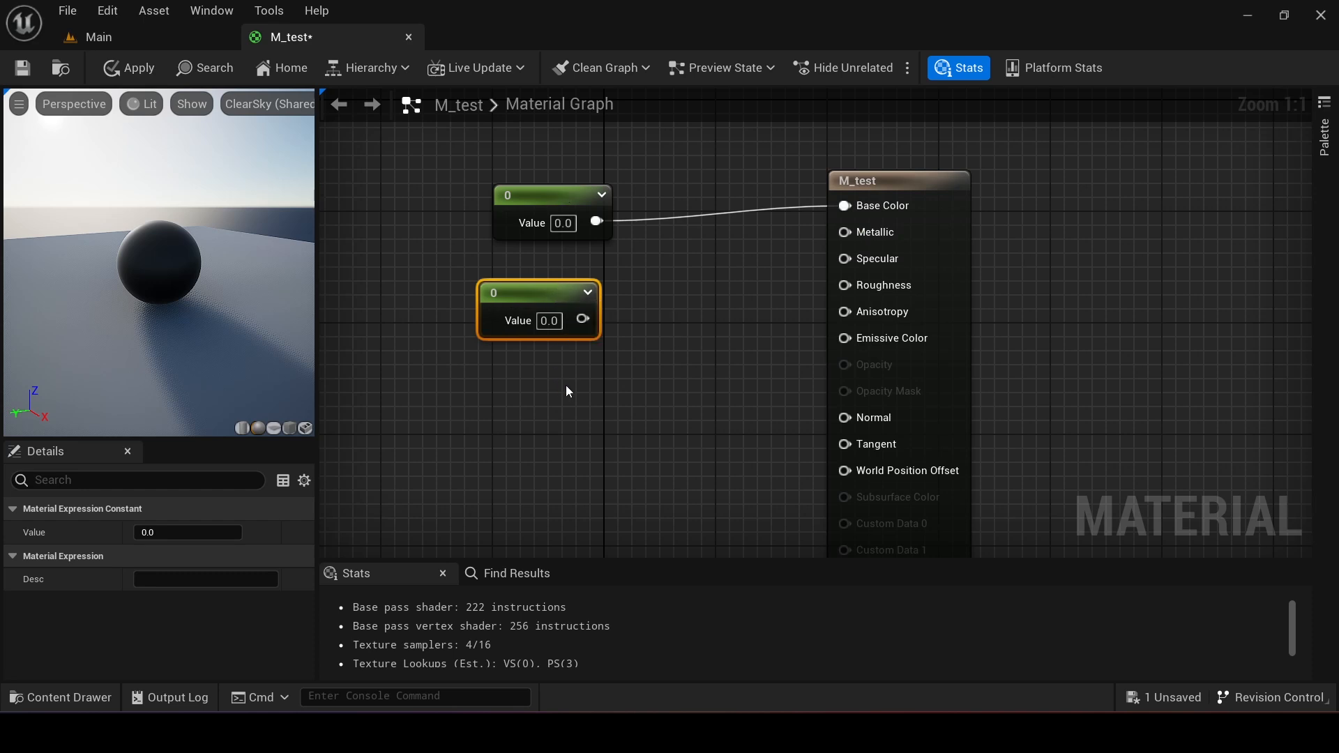
# Step: Connect the lower Constant node's output to Metallic and set the node's value to 1
pyautogui.moveTo(583, 320); pyautogui.dragTo(843, 232)
pyautogui.click(188, 532)
pyautogui.write('1')
pyautogui.press('Return')
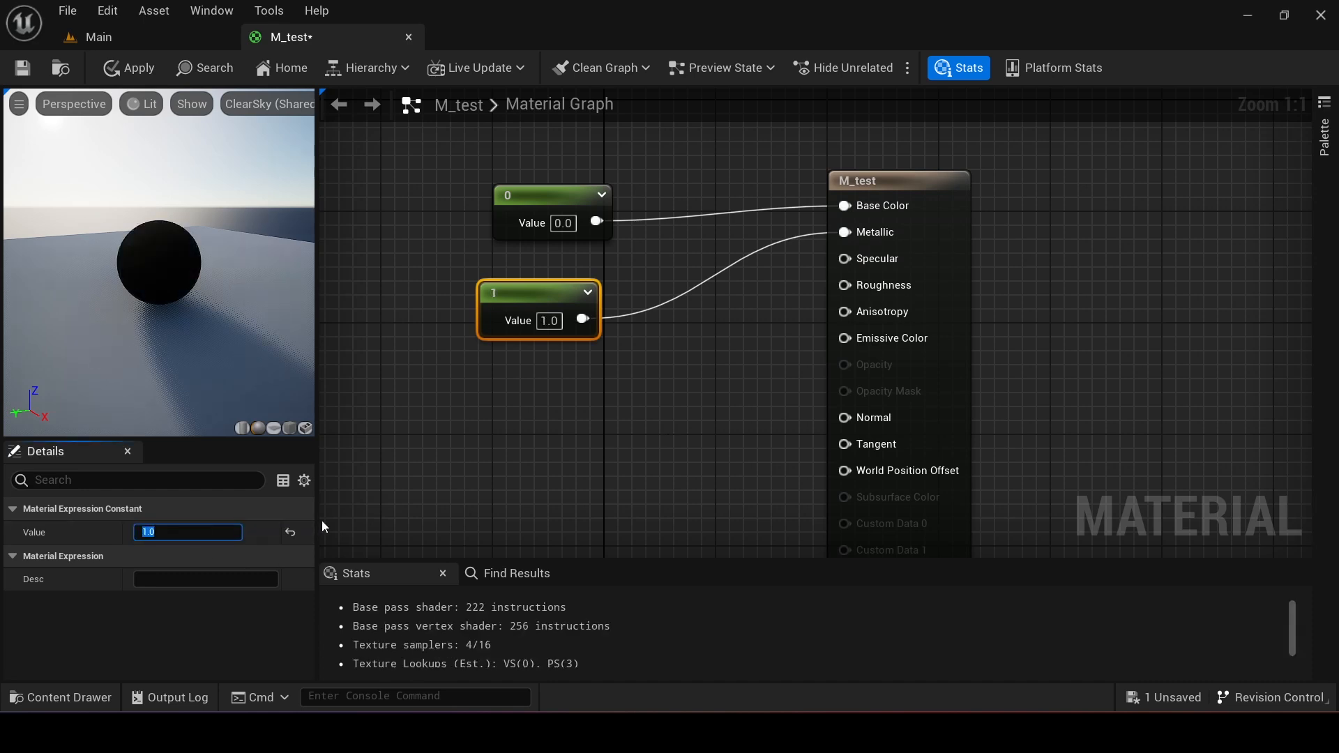
# Step: Set the value of the Constant connected to Base Color to 1 and inspect the preview sphere up close
pyautogui.click(531, 194)
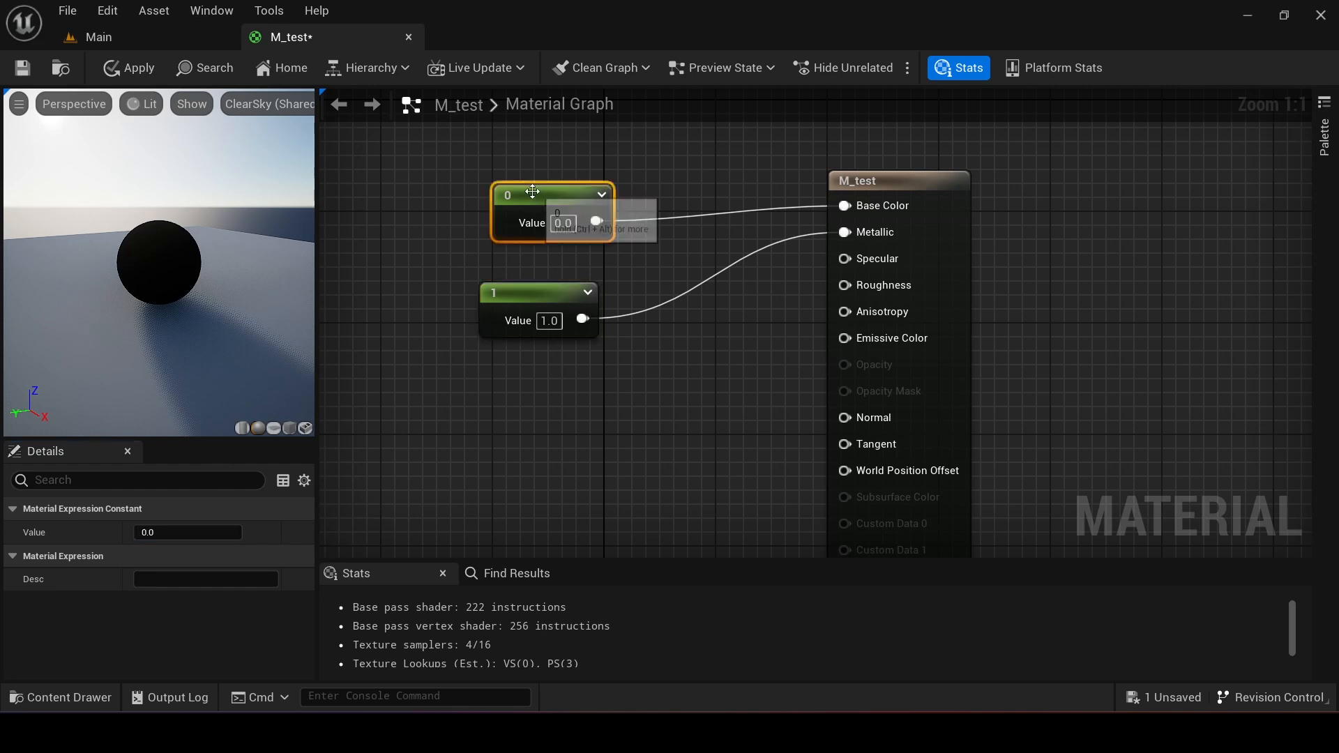
pyautogui.click(164, 533)
pyautogui.write('1')
pyautogui.press('Return')
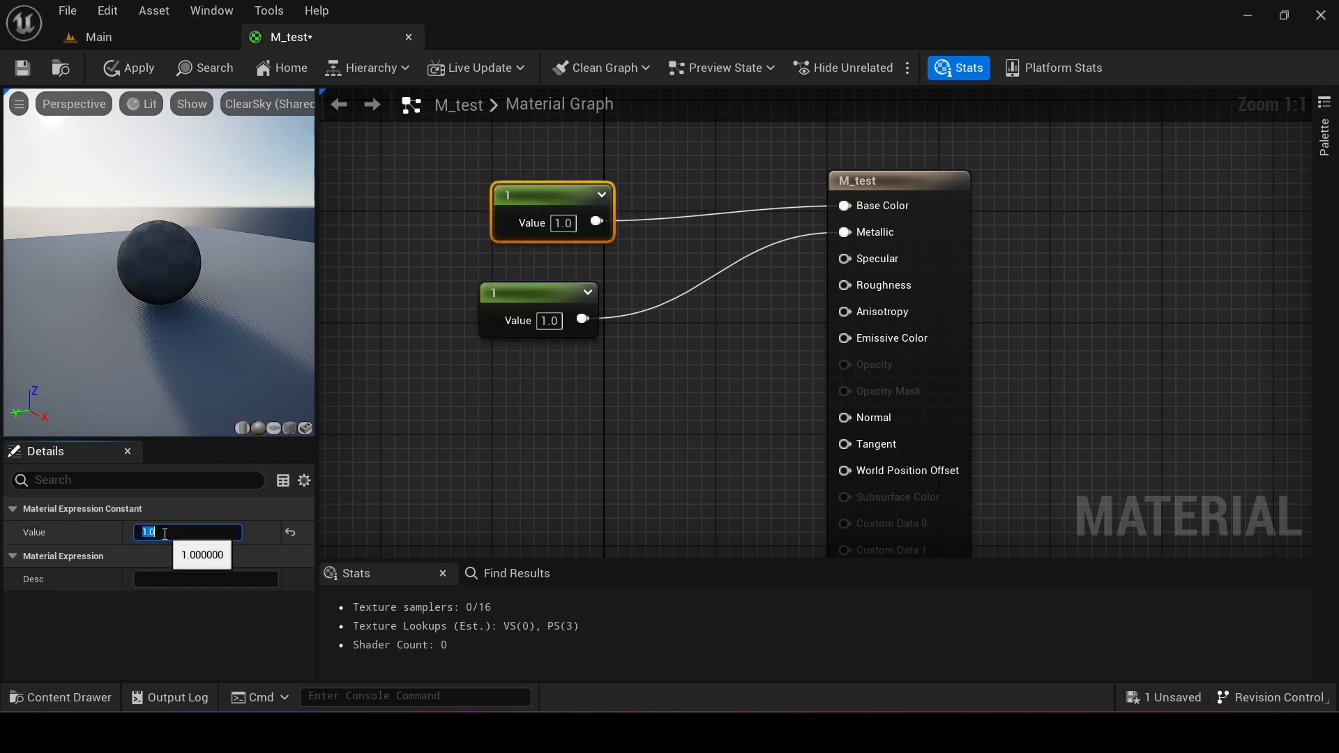
pyautogui.moveTo(186, 325); pyautogui.dragTo(152, 257)
pyautogui.scroll(5, 145, 252)
pyautogui.scroll(-3, 145, 252)
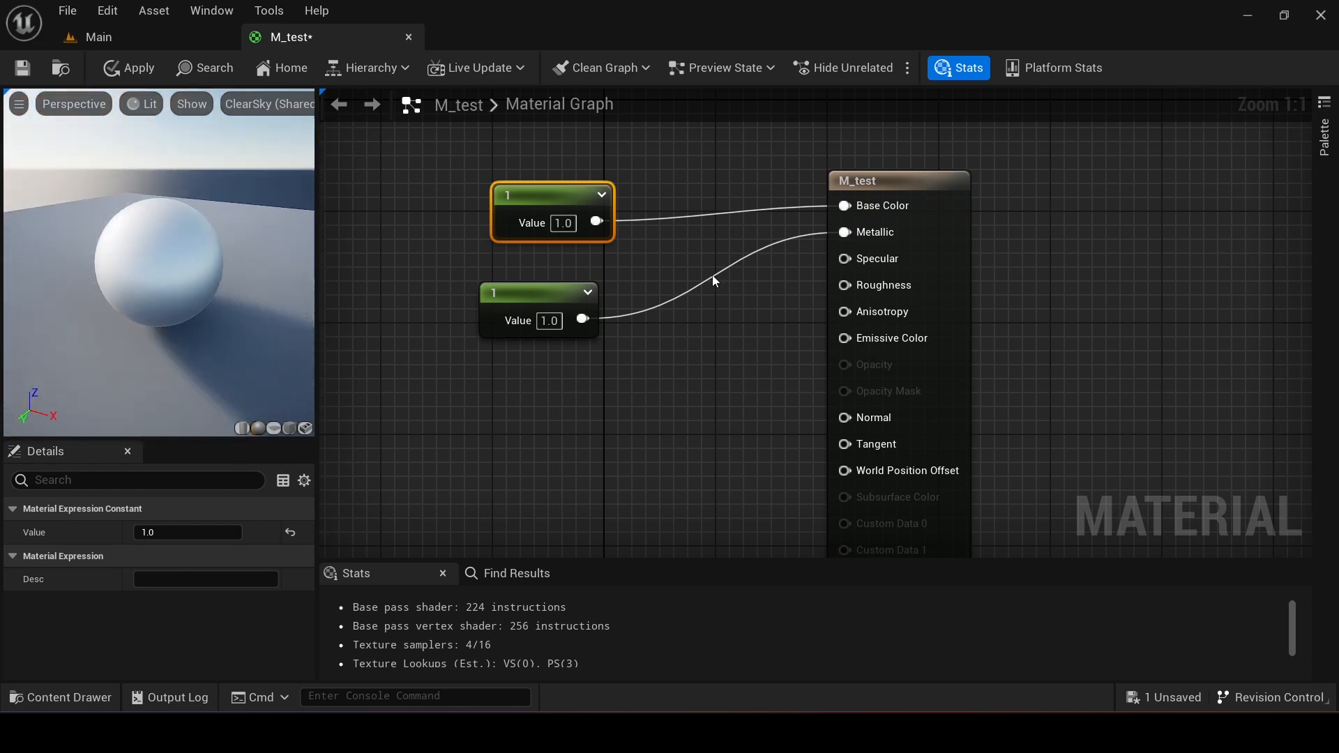
# Step: Disconnect the Constant from Metallic, inspect the preview sphere without it, and reconnect it to Metallic
pyautogui.keyDown('alt'); pyautogui.click(843, 232); pyautogui.keyUp('alt')
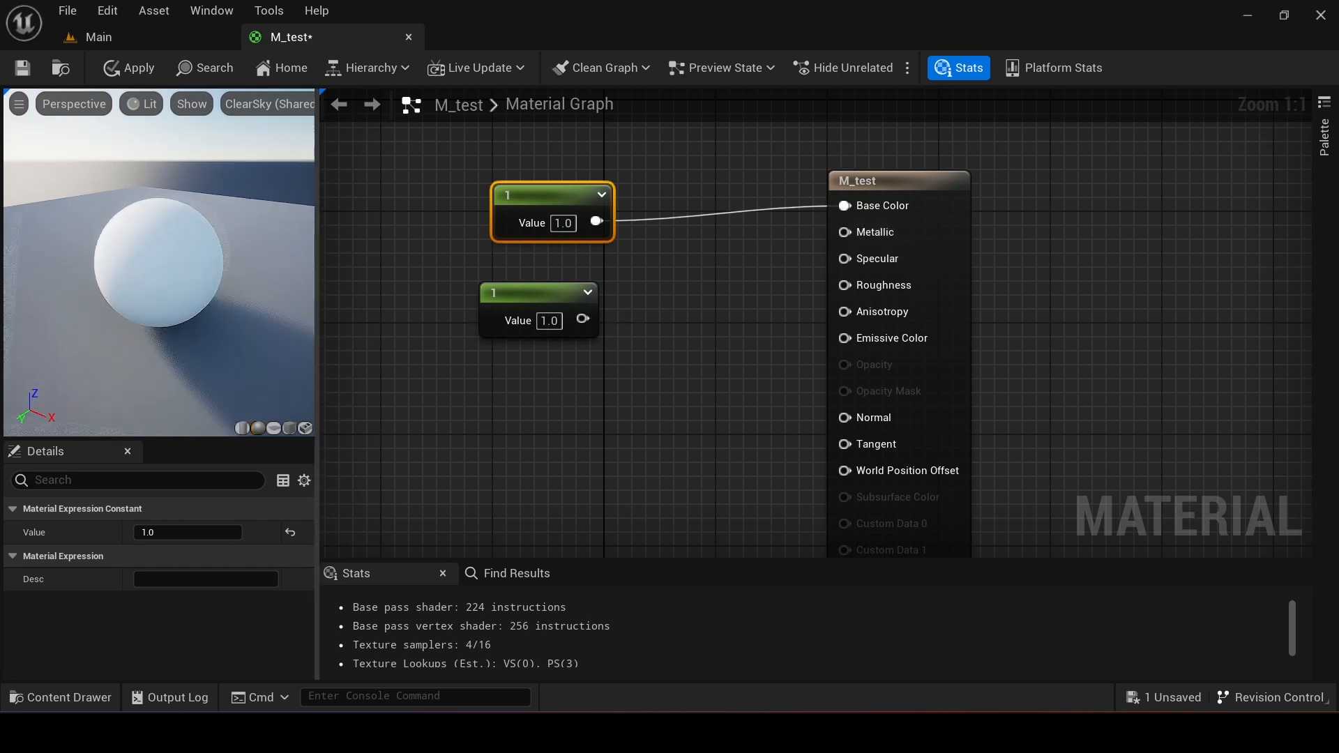
pyautogui.moveTo(159, 263); pyautogui.dragTo(230, 279)
pyautogui.moveTo(582, 319); pyautogui.dragTo(848, 237)
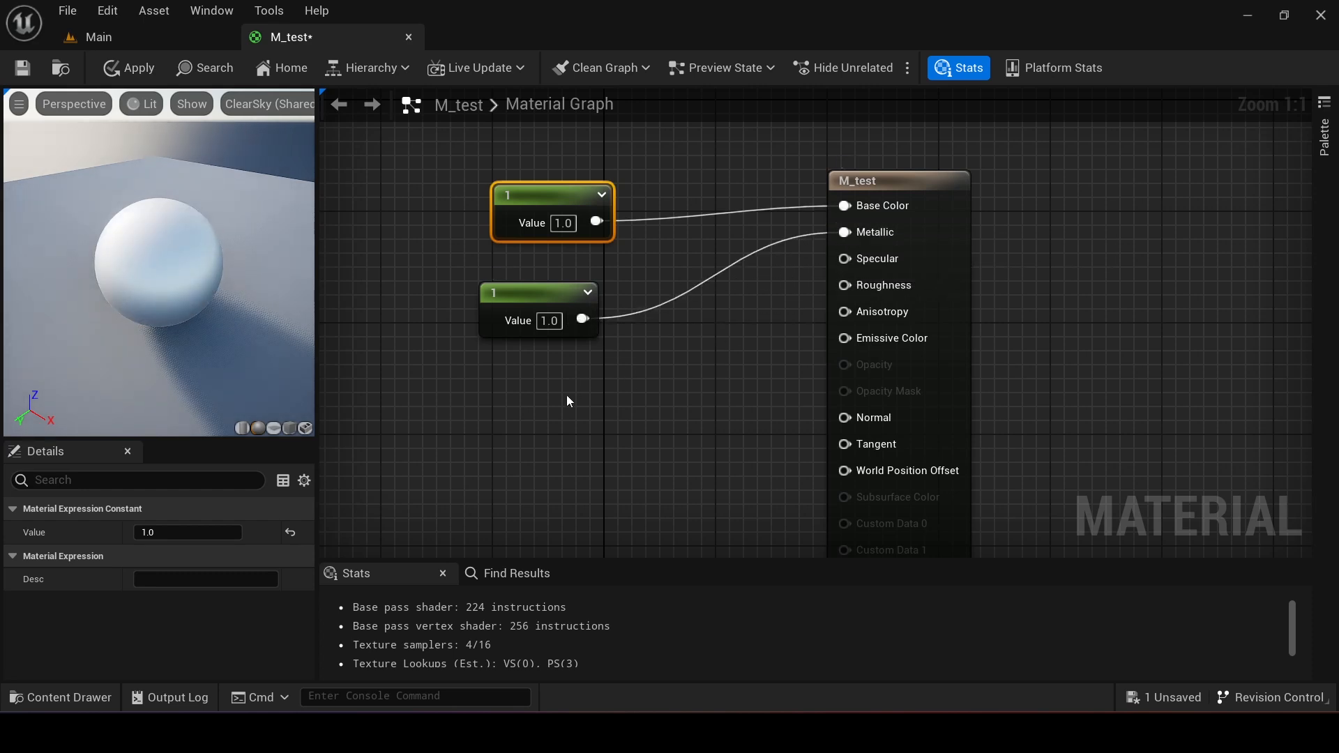
# Step: Add a Constant node below the other two, connect it to Specular, and position it under the Metallic constant
pyautogui.click(532, 423)
pyautogui.moveTo(590, 432); pyautogui.dragTo(841, 258)
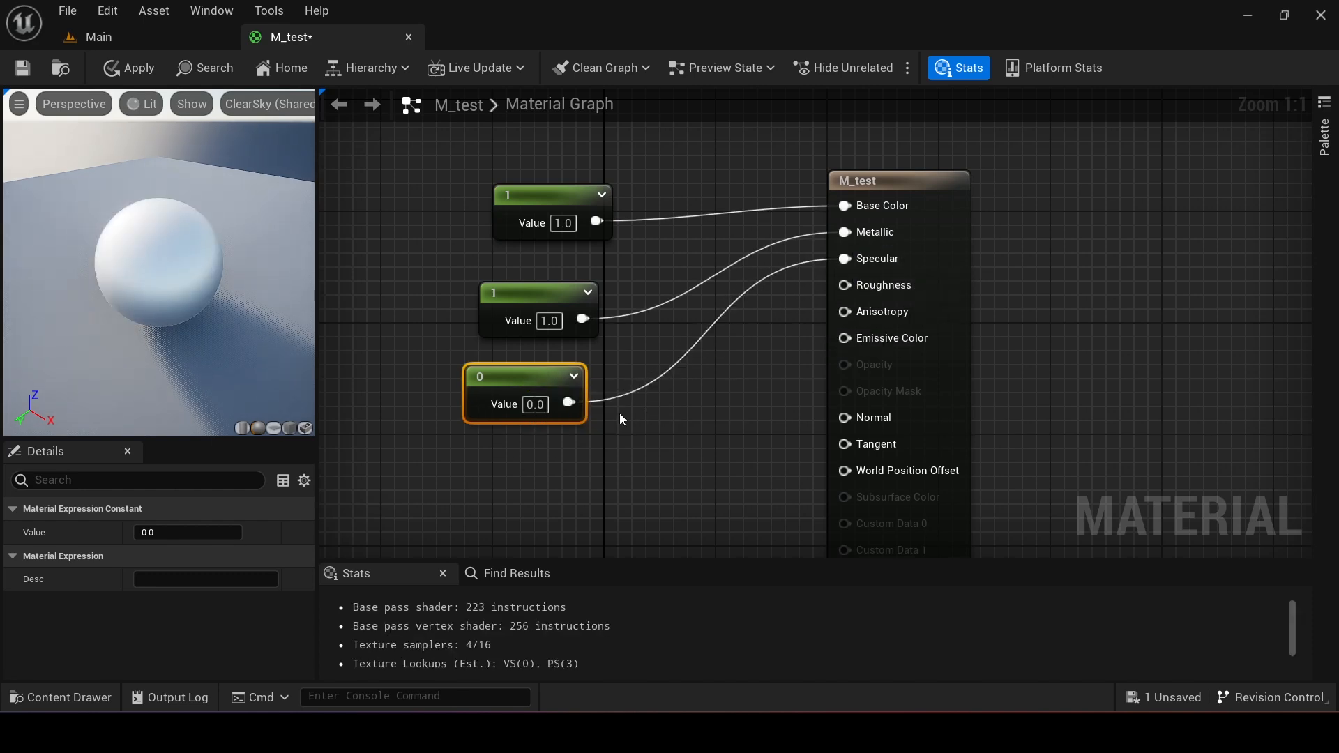
pyautogui.moveTo(531, 389); pyautogui.dragTo(559, 374)
# Step: Set the value of the Constant connected to Specular to 1 and inspect the preview sphere
pyautogui.click(177, 532)
pyautogui.write('1')
pyautogui.press('Return')
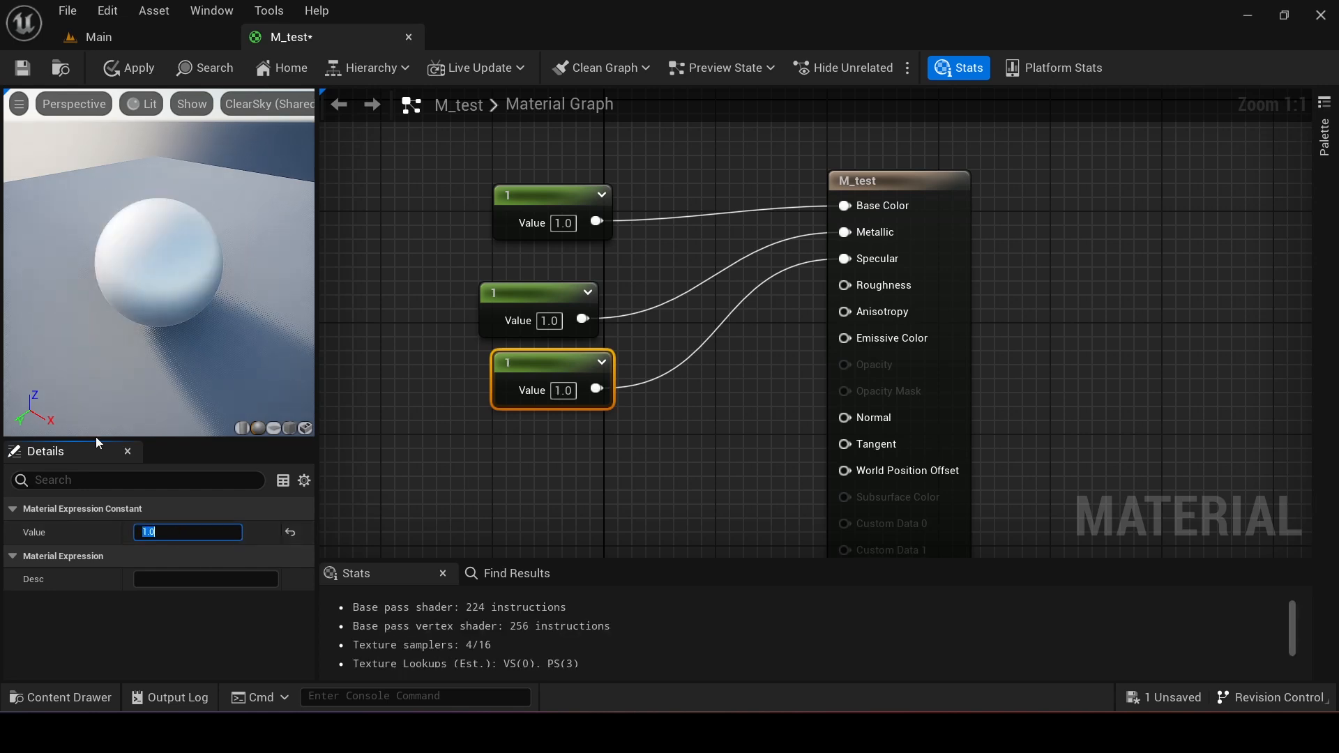
pyautogui.moveTo(147, 317); pyautogui.dragTo(146, 318)
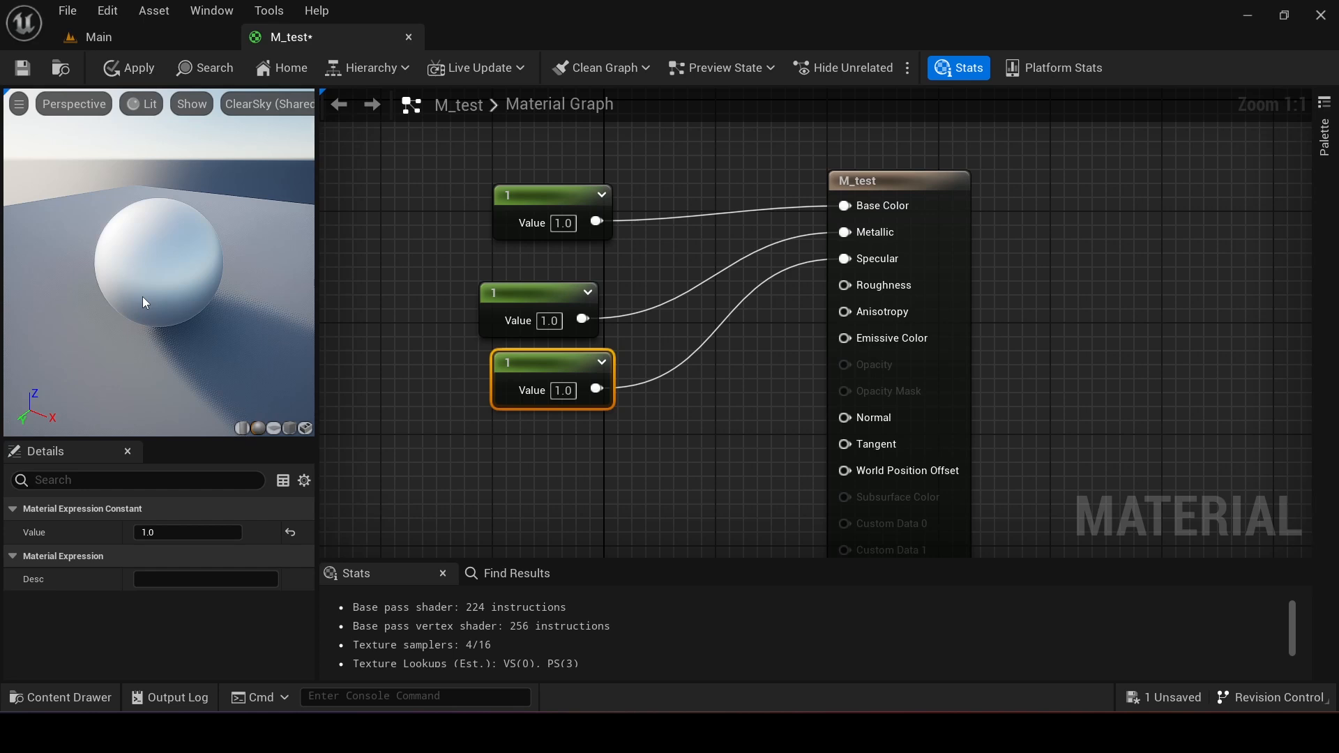
# Step: Rearrange the Metallic and Specular Constant nodes so they sit spaced apart below the Base Color constant
pyautogui.moveTo(569, 293); pyautogui.dragTo(538, 279)
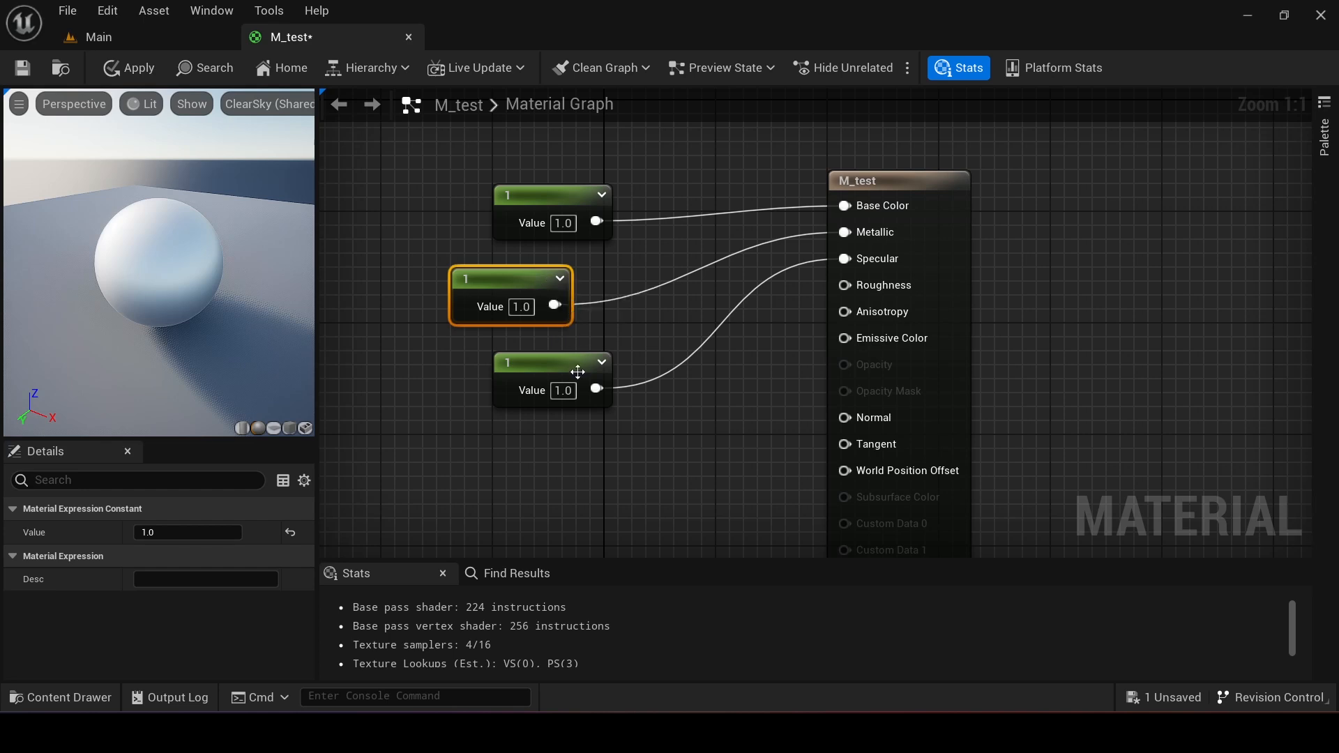
pyautogui.moveTo(563, 368); pyautogui.dragTo(522, 382)
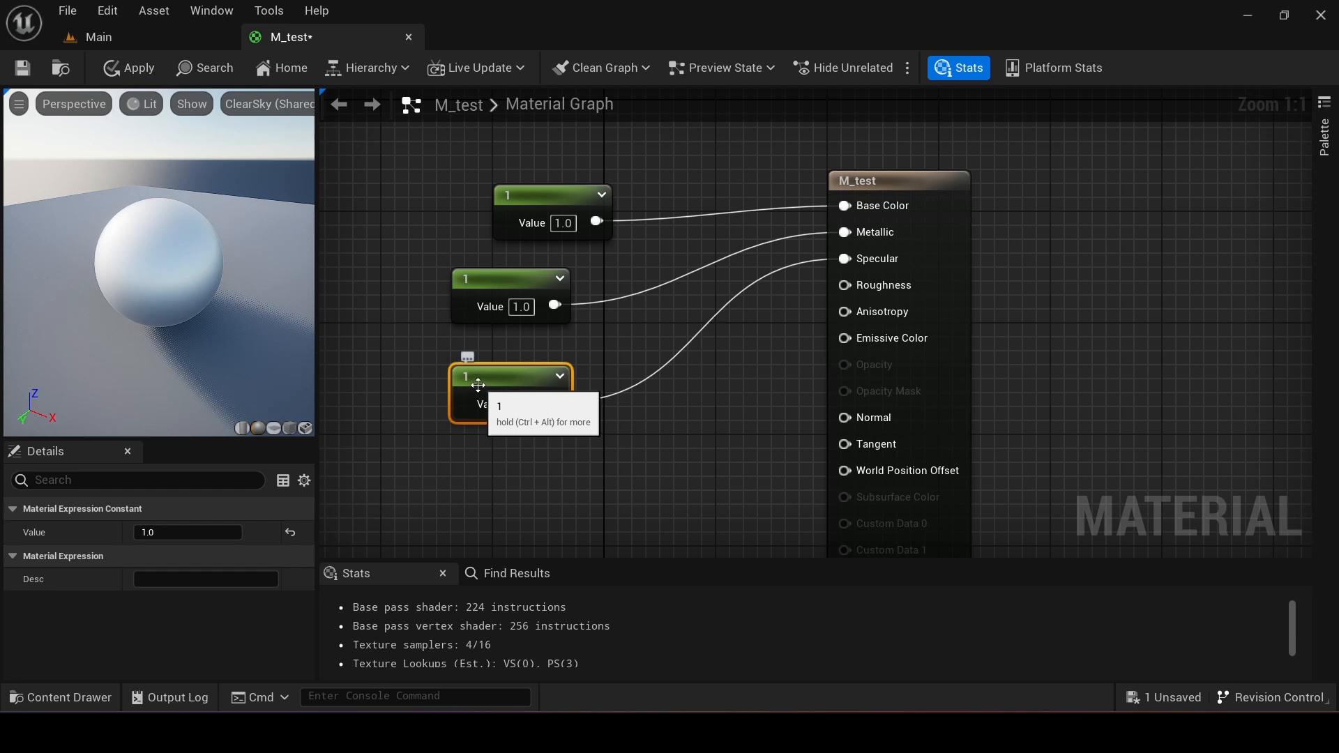
pyautogui.moveTo(499, 375); pyautogui.dragTo(519, 396)
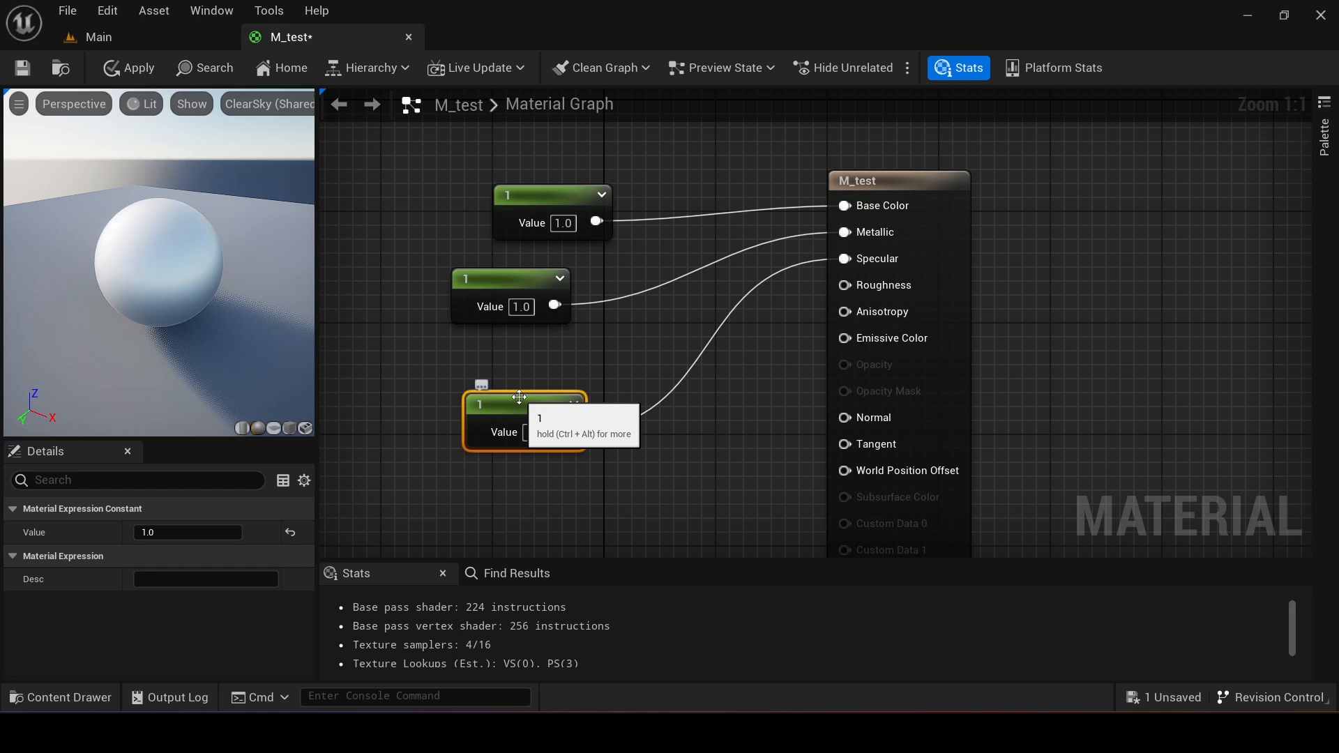
pyautogui.moveTo(518, 397); pyautogui.dragTo(489, 383)
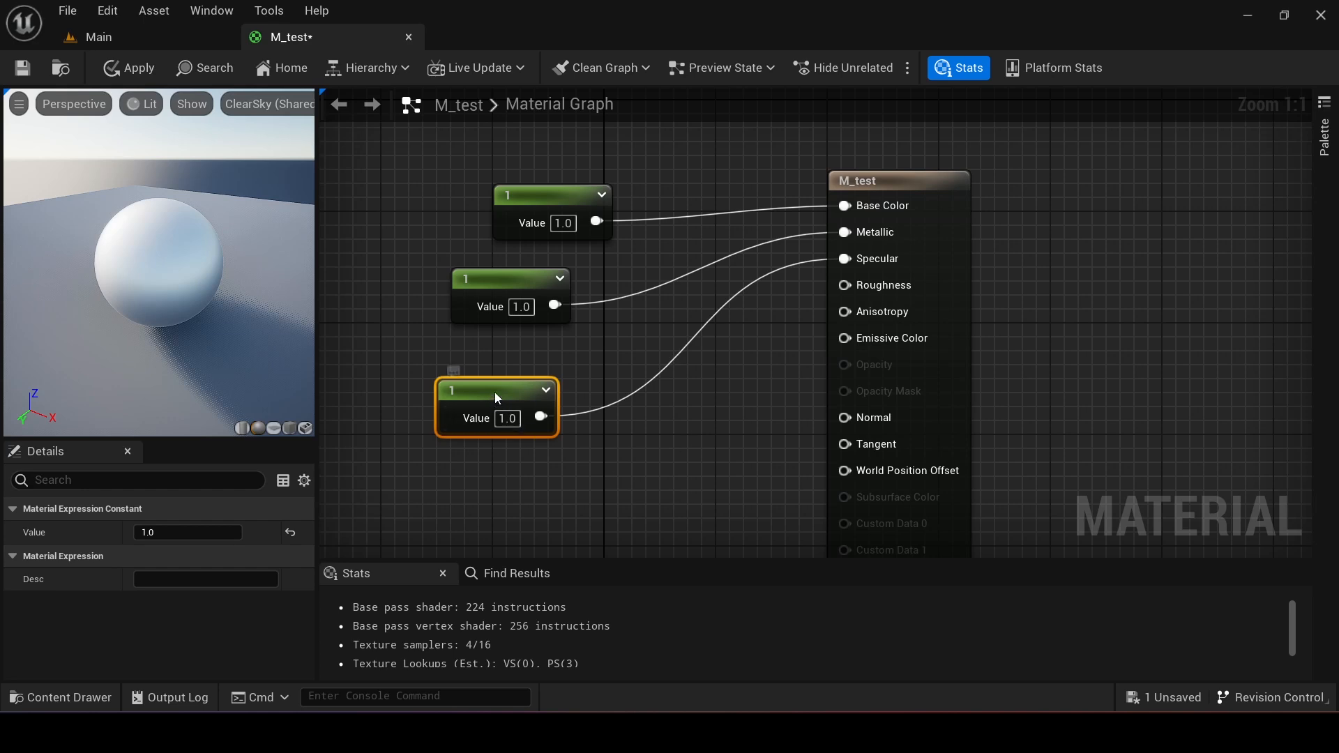
pyautogui.moveTo(498, 399); pyautogui.dragTo(496, 381)
# Step: Add a Constant node below the Specular constant, connect it to Roughness, and inspect the reflections on the preview sphere
pyautogui.click(526, 495)
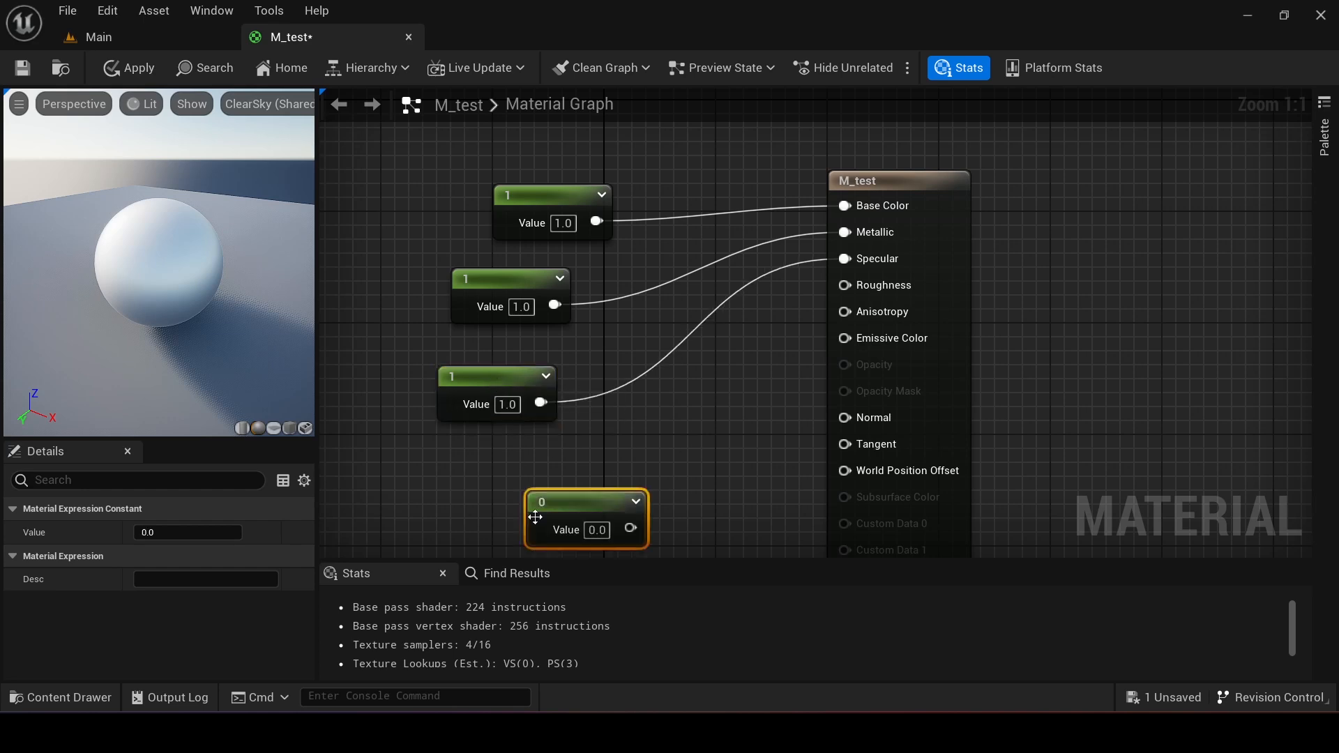
pyautogui.moveTo(605, 514); pyautogui.dragTo(844, 286)
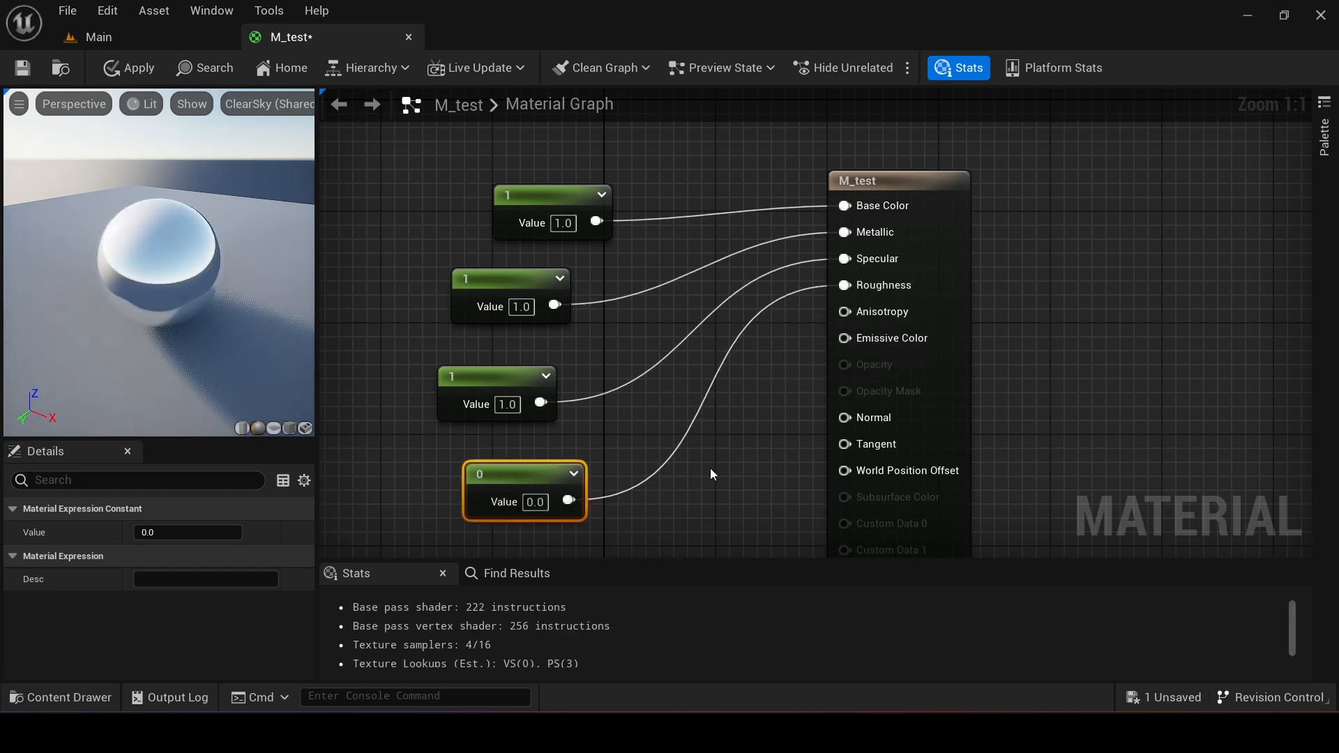
pyautogui.moveTo(529, 474); pyautogui.dragTo(543, 474)
pyautogui.moveTo(159, 265); pyautogui.dragTo(236, 252)
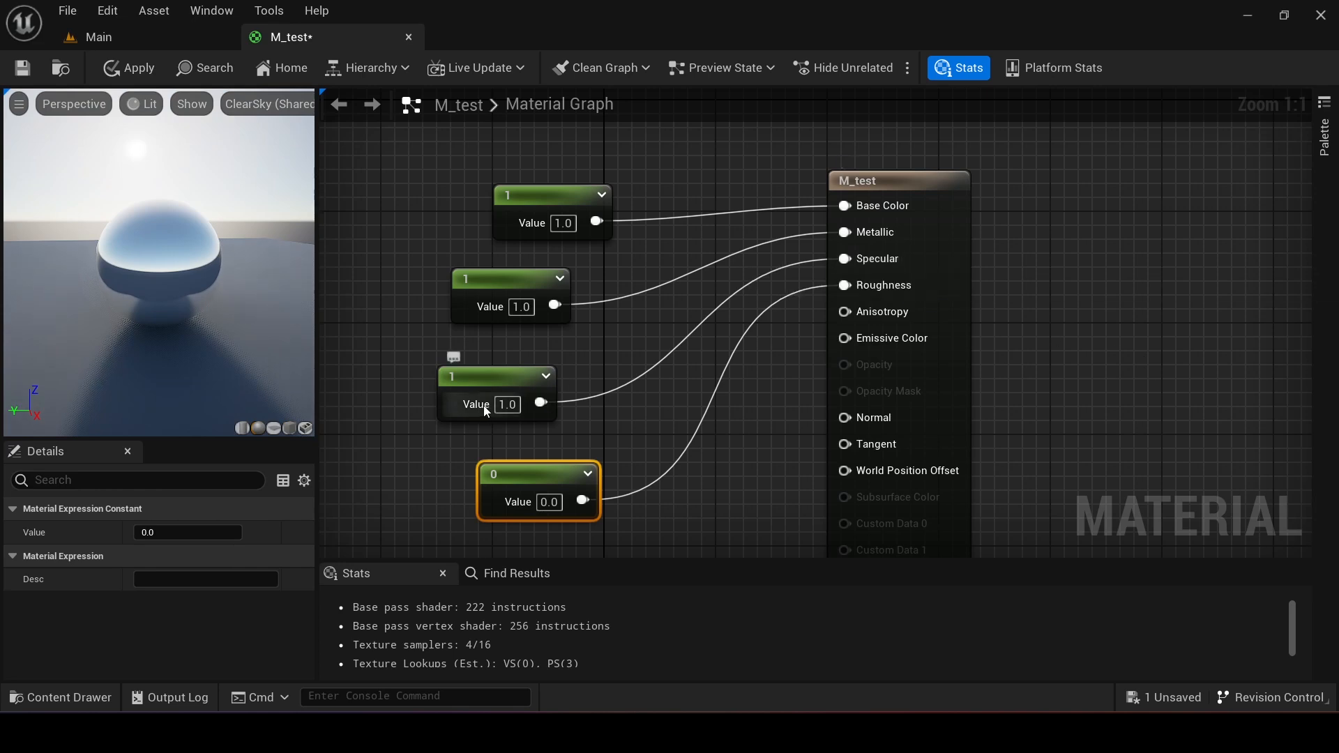
# Step: Set the value of the Constant connected to Specular to 0
pyautogui.click(490, 380)
pyautogui.click(174, 530)
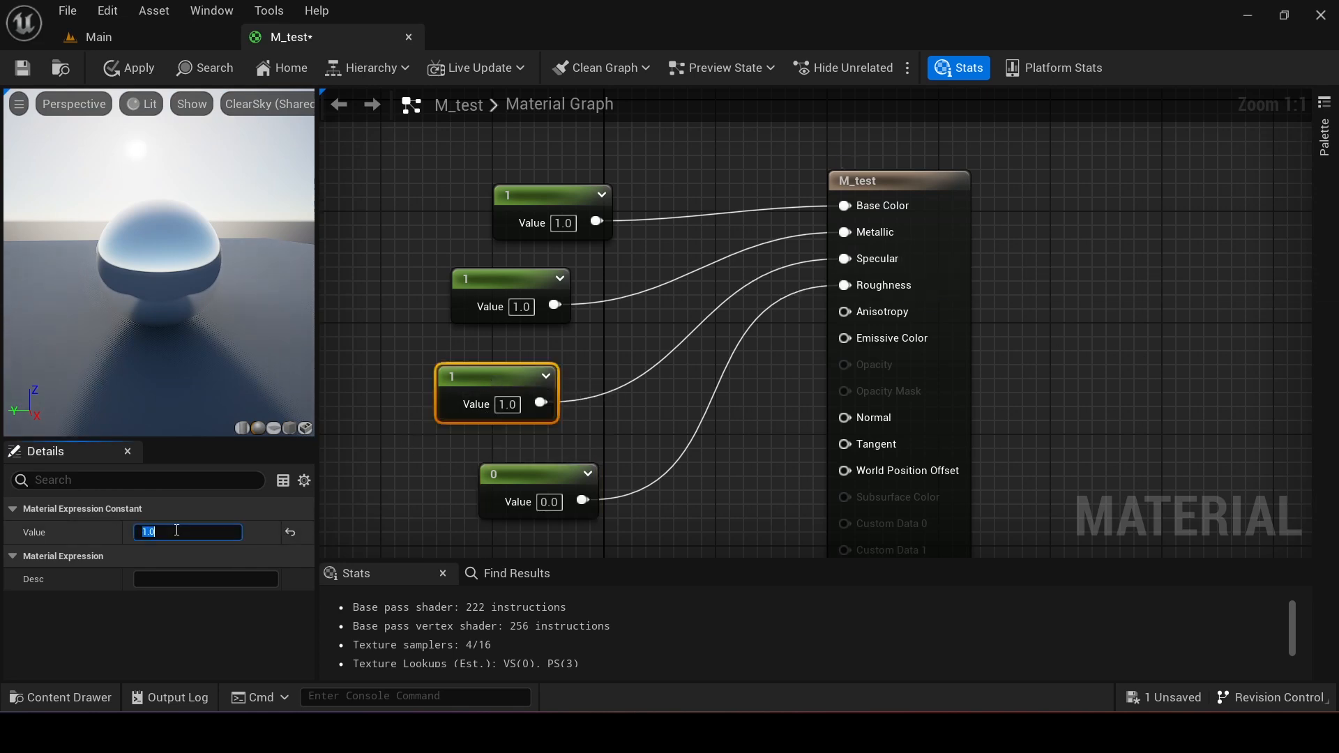
pyautogui.write('0')
pyautogui.press('Return')
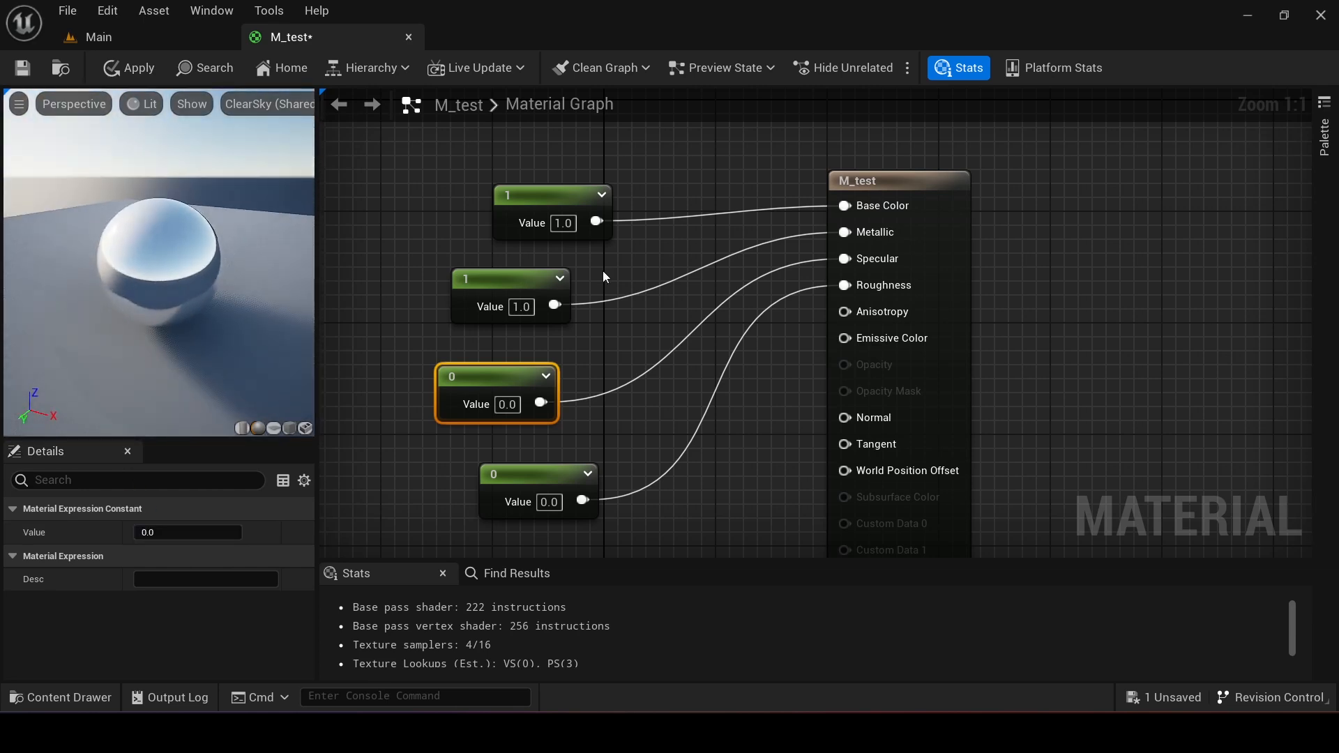
# Step: Set the value of the Constant connected to Metallic to 0 and inspect the preview sphere
pyautogui.click(502, 277)
pyautogui.click(156, 534)
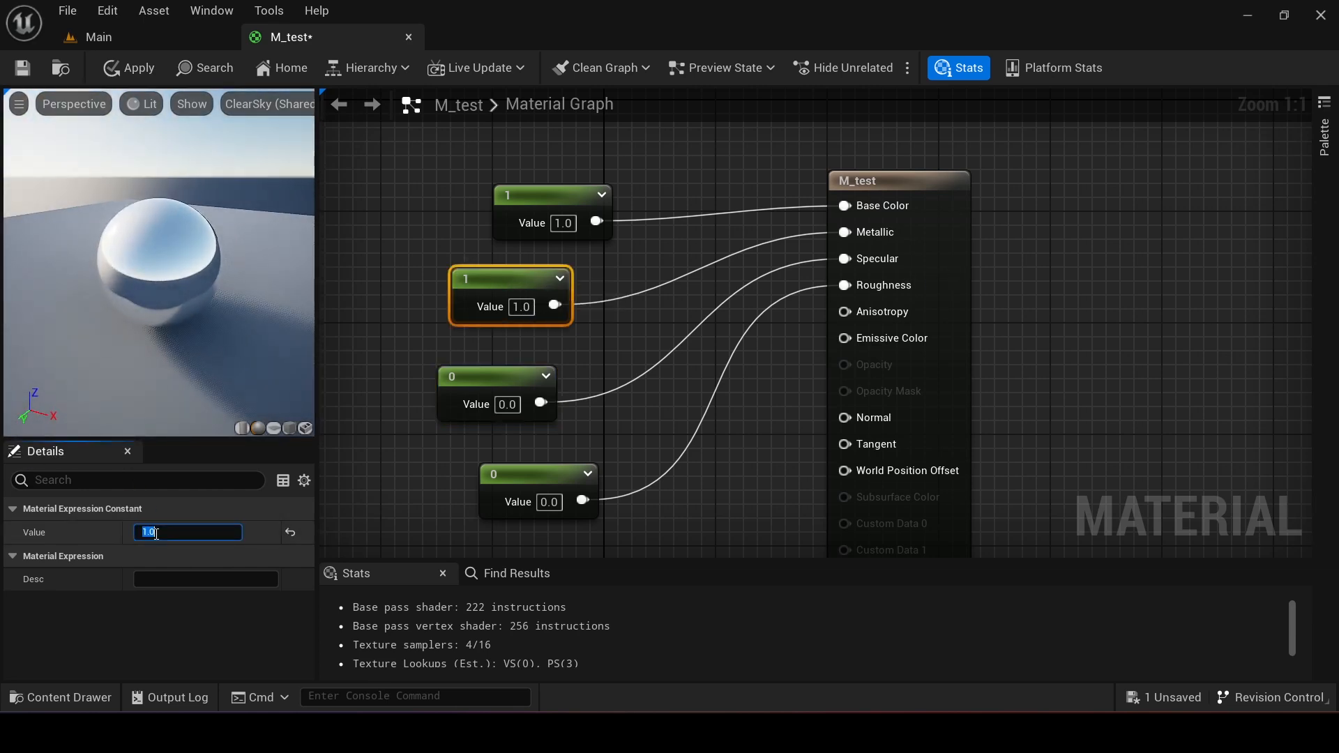
pyautogui.write('0')
pyautogui.press('Return')
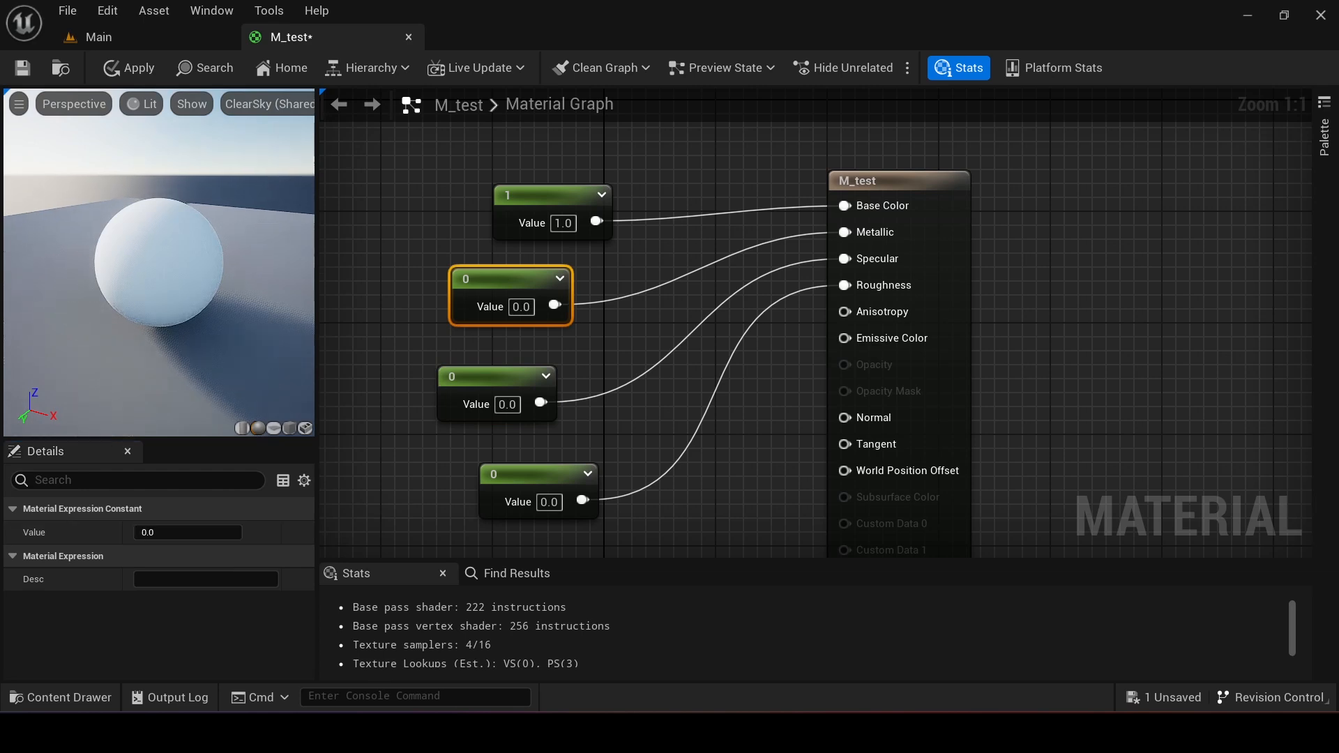
pyautogui.moveTo(246, 269); pyautogui.dragTo(246, 268)
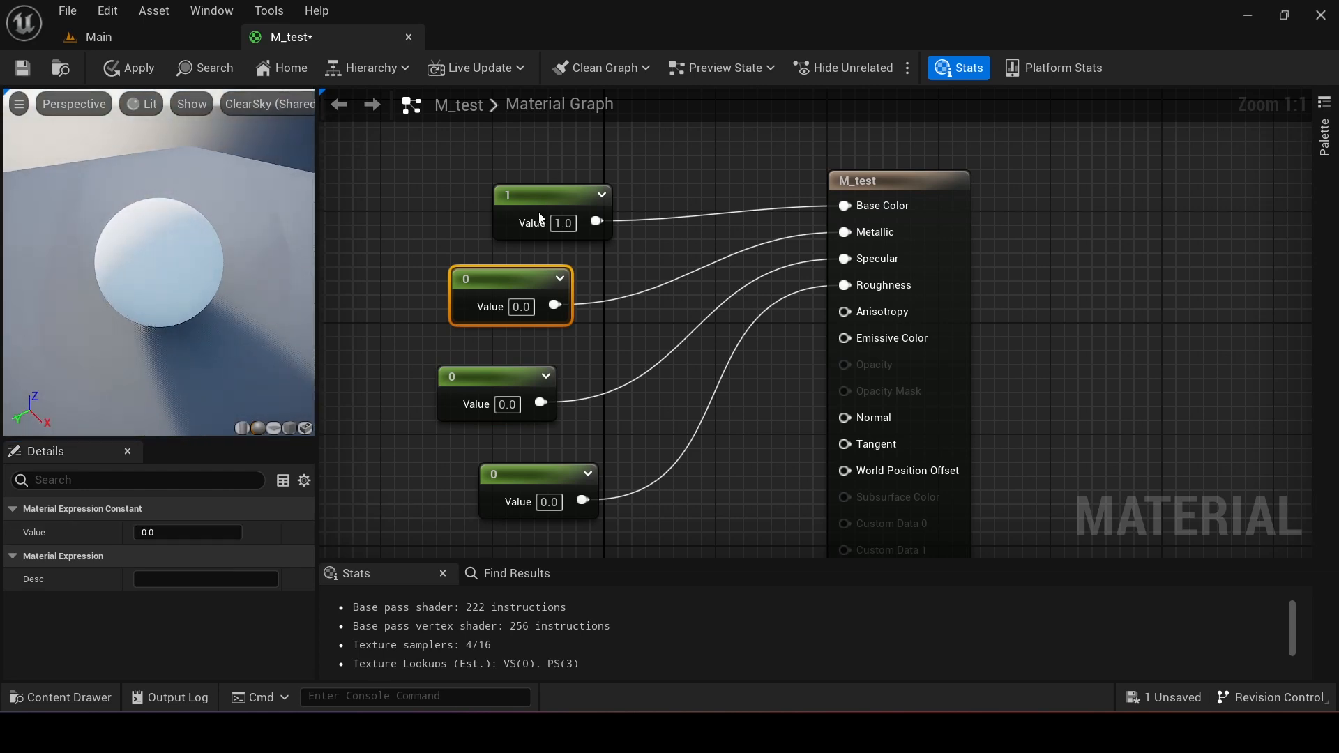
# Step: Set the Metallic constant's value to 1 and inspect the reflections on the preview sphere
pyautogui.click(183, 532)
pyautogui.write('1')
pyautogui.press('Return')
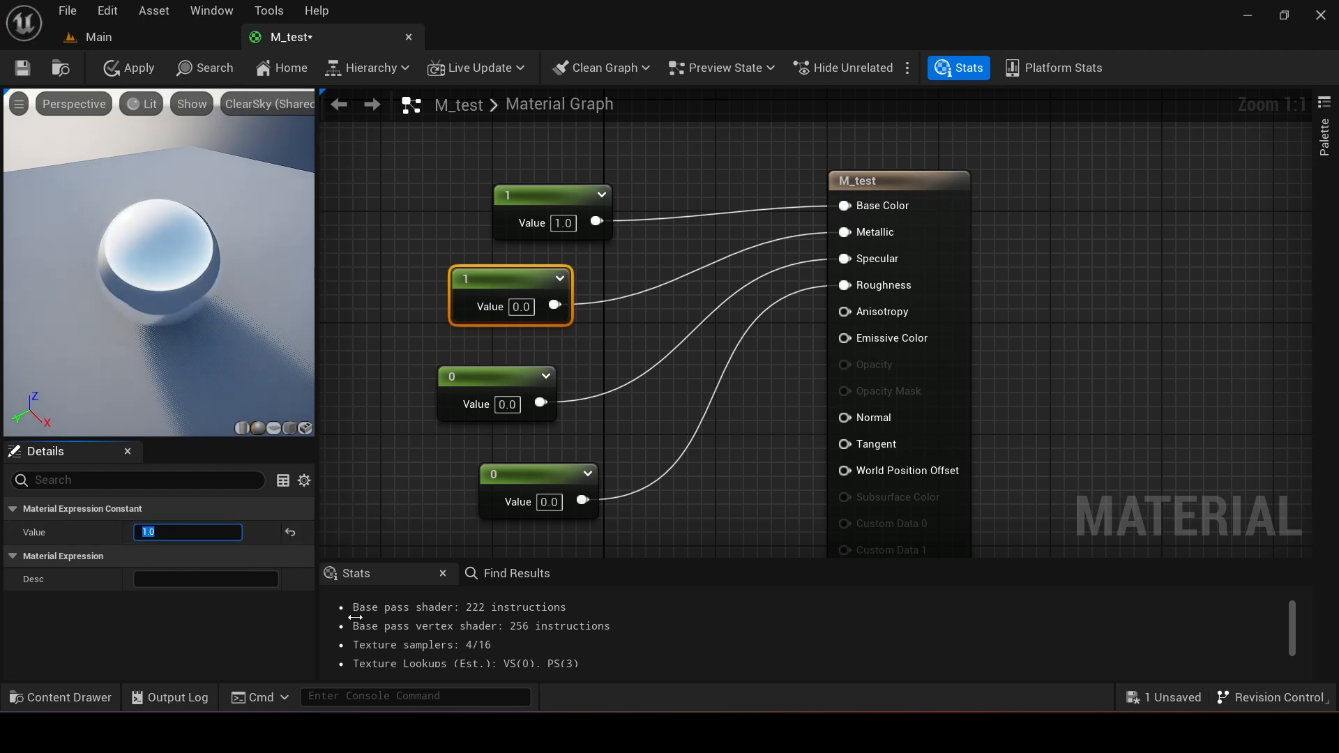
pyautogui.moveTo(164, 364); pyautogui.dragTo(165, 364)
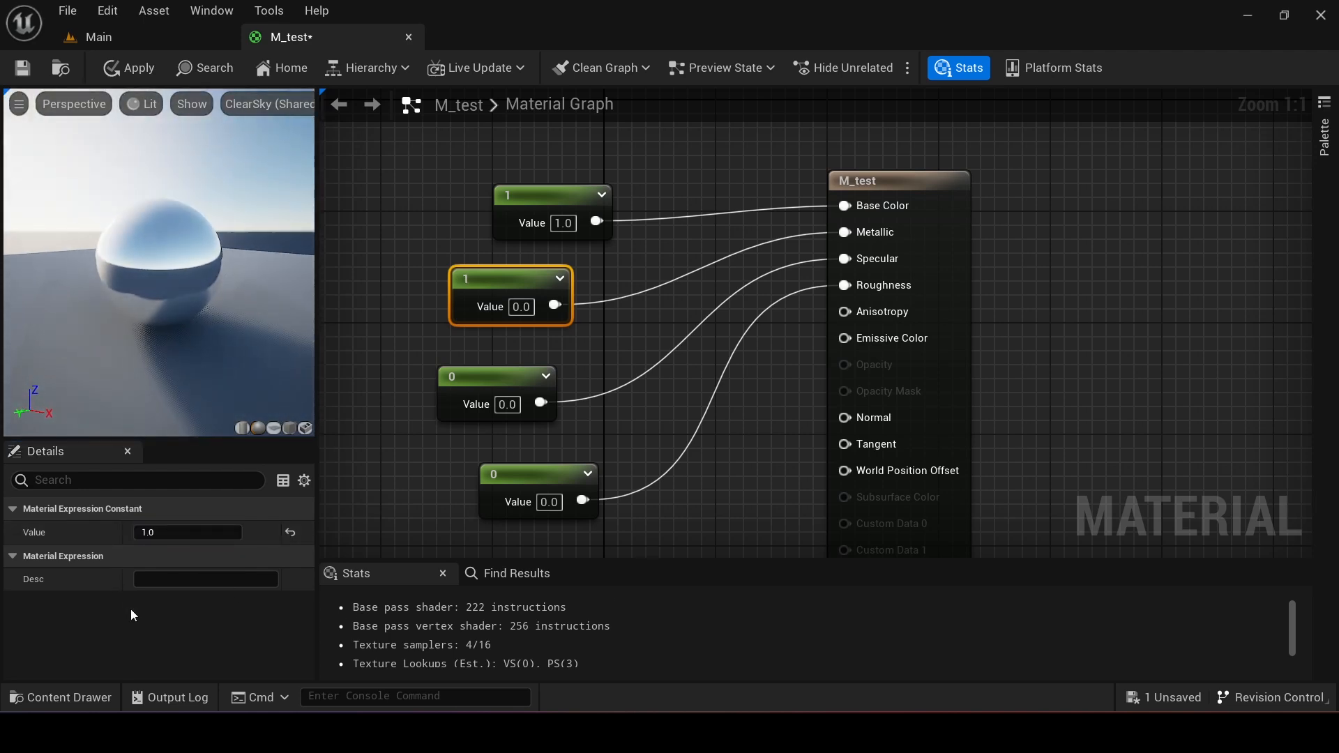
# Step: Shift the Roughness constant slightly left, set its value to 0.1, and inspect the preview sphere
pyautogui.click(527, 476)
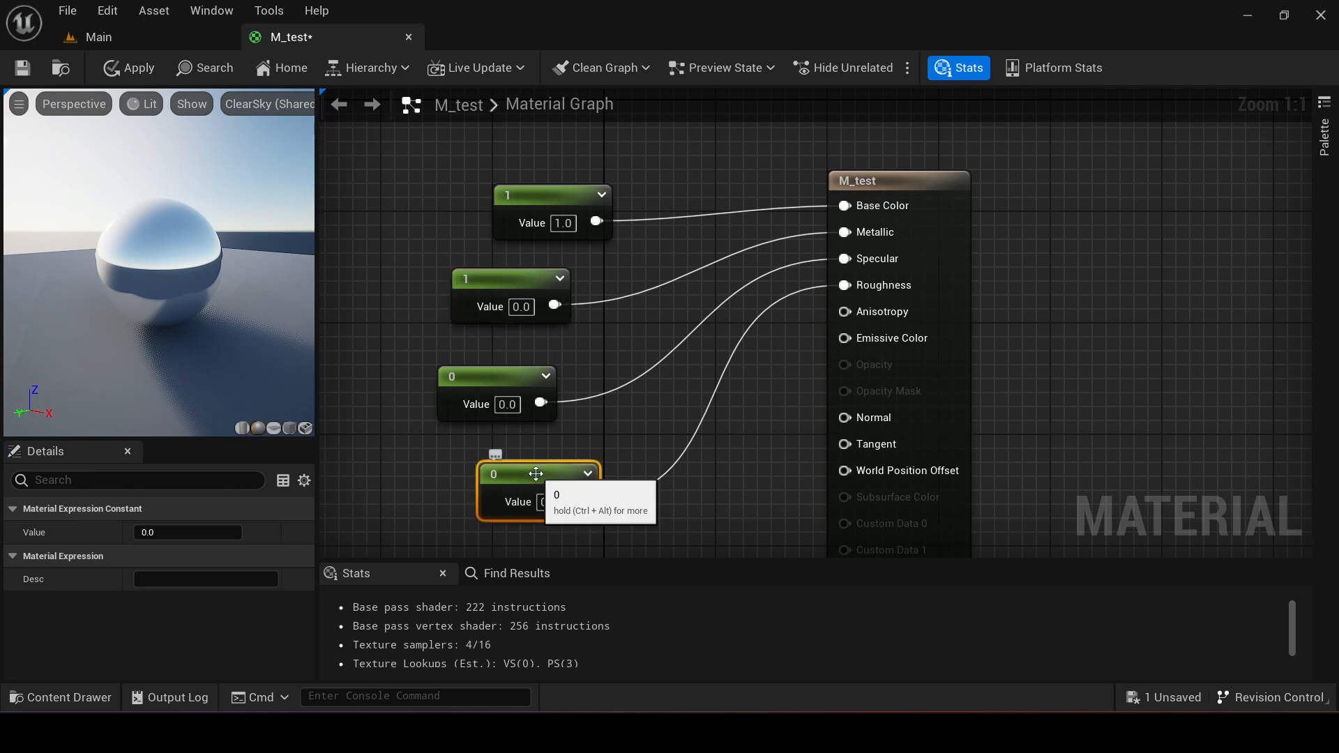
pyautogui.moveTo(527, 475); pyautogui.dragTo(499, 475)
pyautogui.click(171, 532)
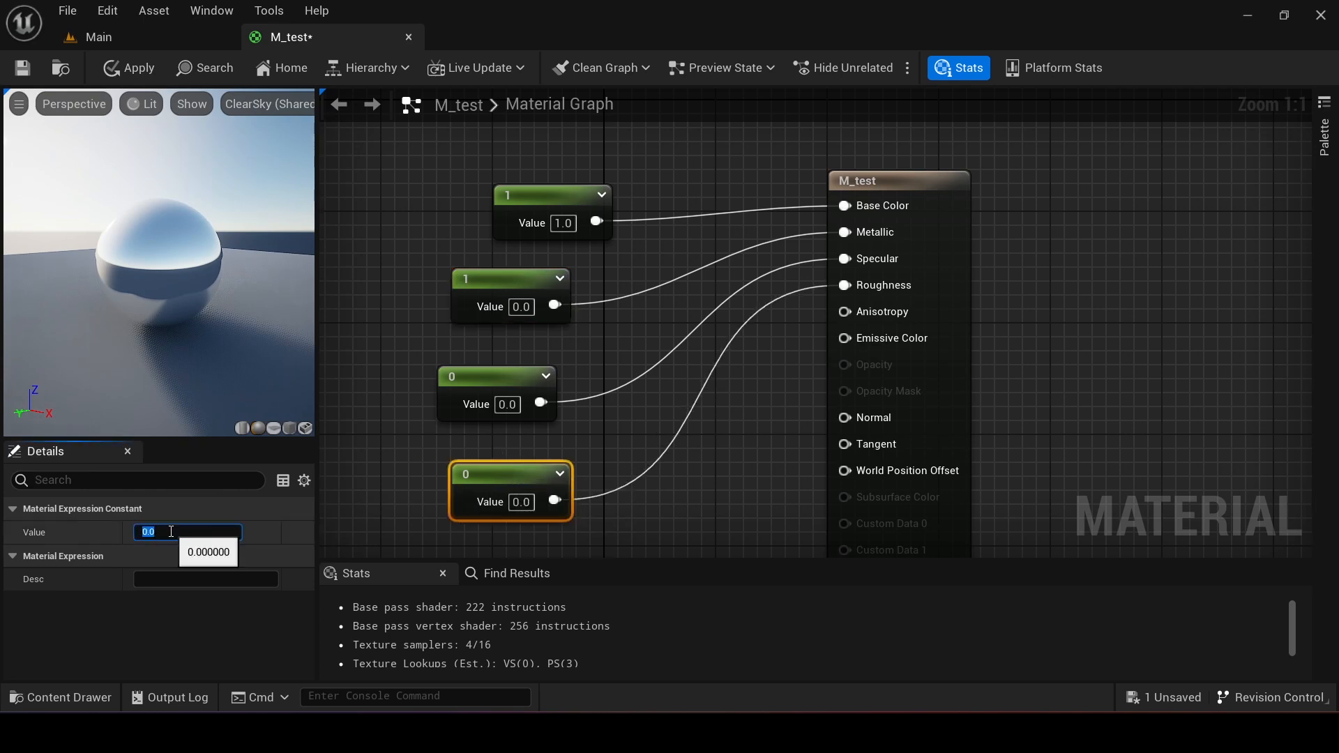
pyautogui.press('Return')
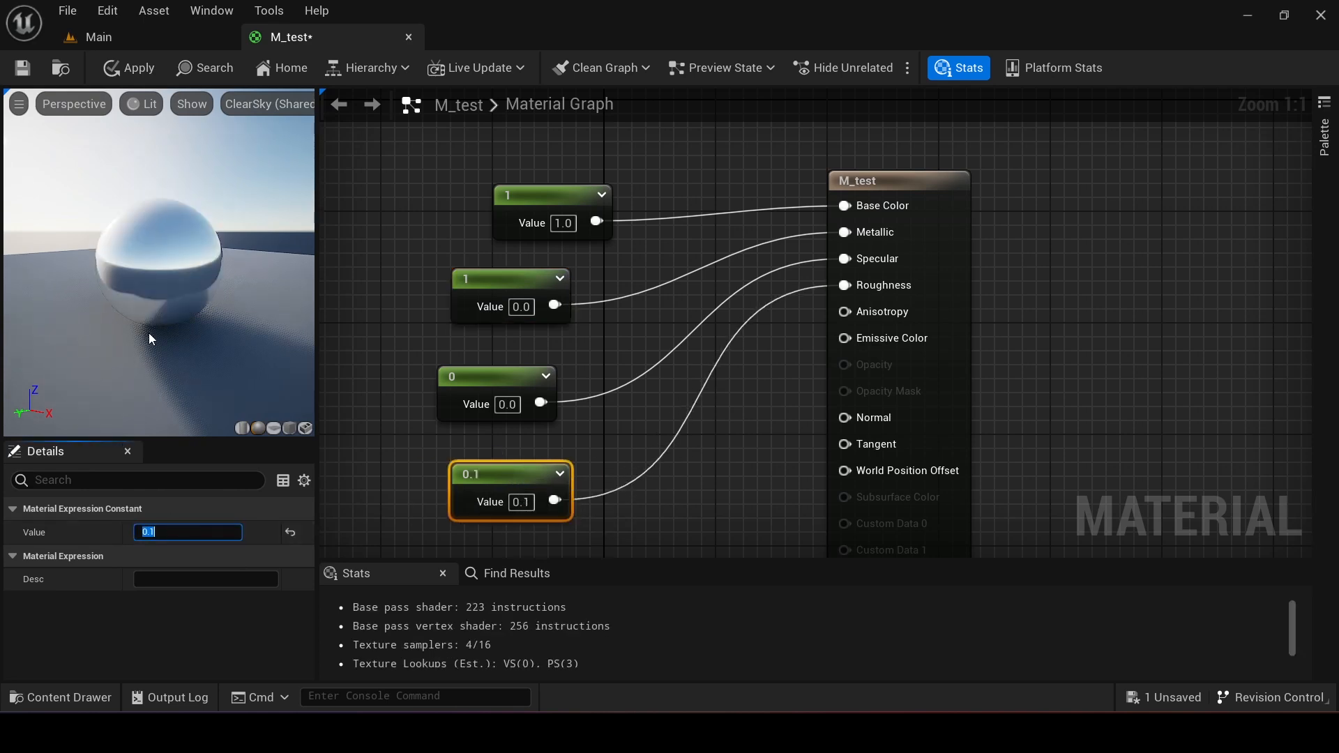
pyautogui.moveTo(148, 337); pyautogui.dragTo(145, 289)
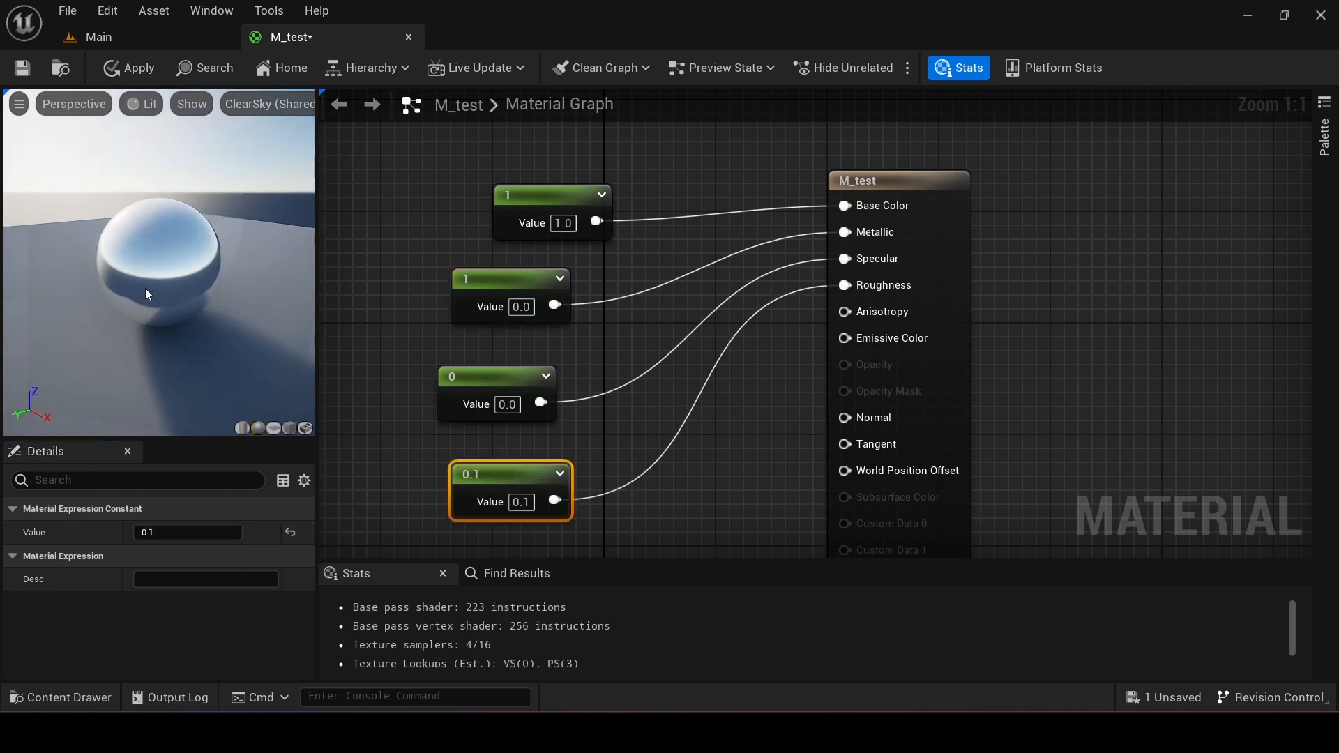
# Step: Set the Roughness constant's value to 0.5
pyautogui.click(149, 532)
pyautogui.write('.5')
pyautogui.press('Return')
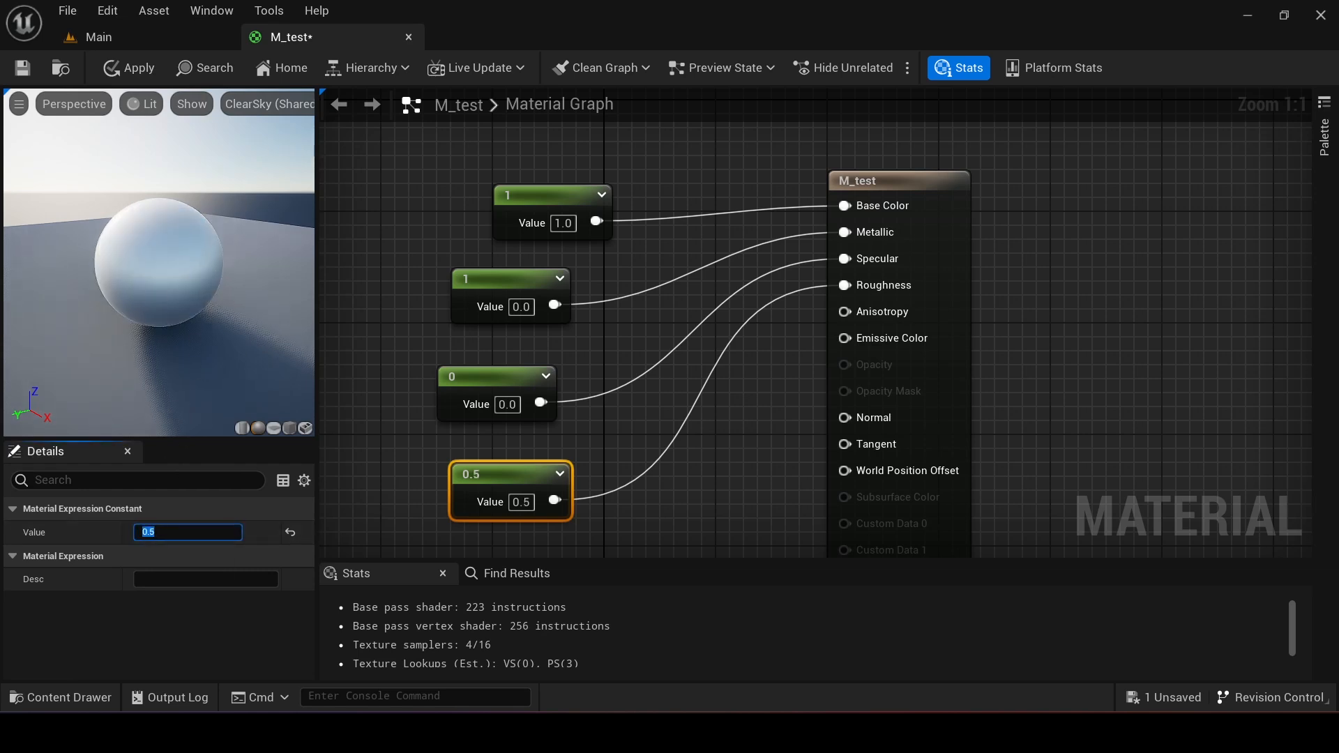
# Step: Set the Roughness constant's value to 0.2 and inspect the preview sphere up close
pyautogui.click(188, 535)
pyautogui.hotkey('ctrl', 'a')
pyautogui.write('0.2')
pyautogui.press('Return')
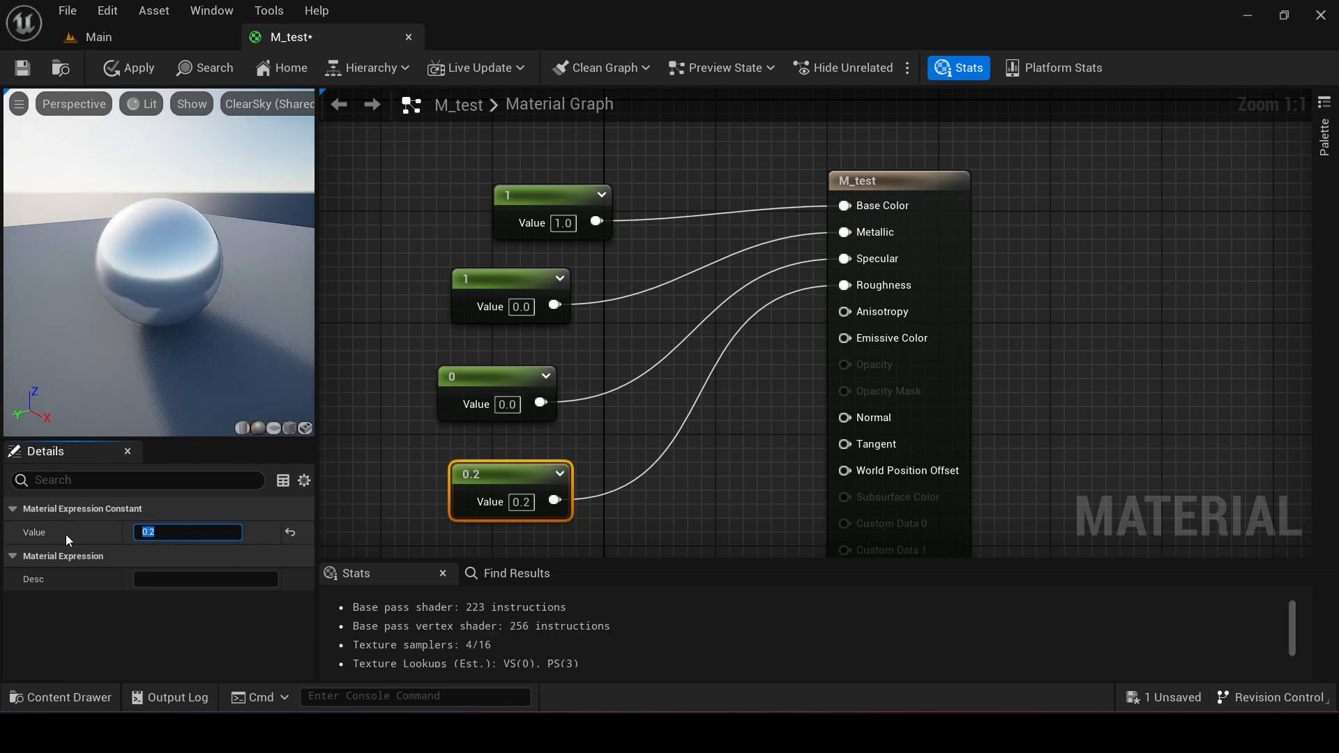
pyautogui.moveTo(131, 265); pyautogui.dragTo(117, 400)
pyautogui.scroll(2, 131, 265)
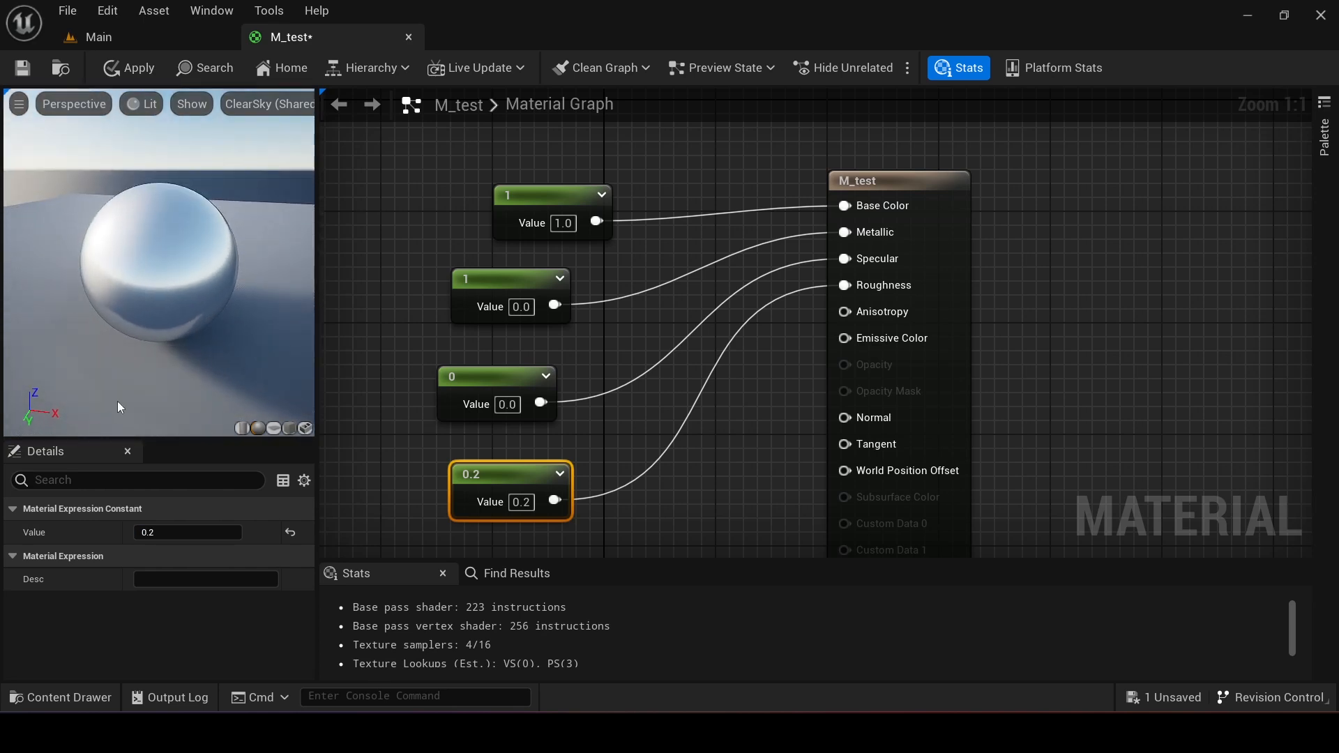
# Step: Preview the material on the cylinder, sphere and plane meshes
pyautogui.click(242, 429)
pyautogui.moveTo(159, 265); pyautogui.dragTo(194, 311)
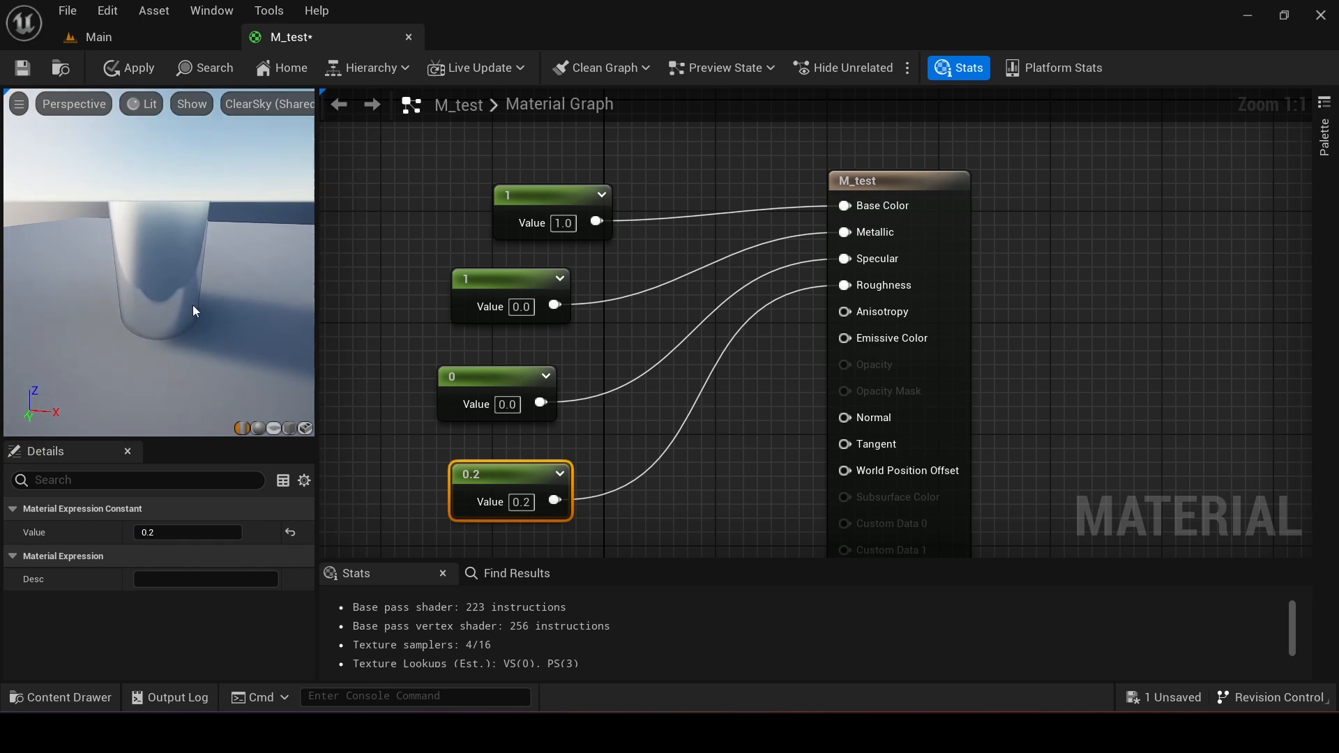
pyautogui.click(257, 429)
pyautogui.moveTo(209, 328)
pyautogui.mouseDown()
pyautogui.moveTo(179, 343)
pyautogui.moveTo(192, 293)
pyautogui.moveTo(244, 282)
pyautogui.moveTo(178, 283)
pyautogui.moveTo(199, 314)
pyautogui.mouseUp()
pyautogui.click(273, 428)
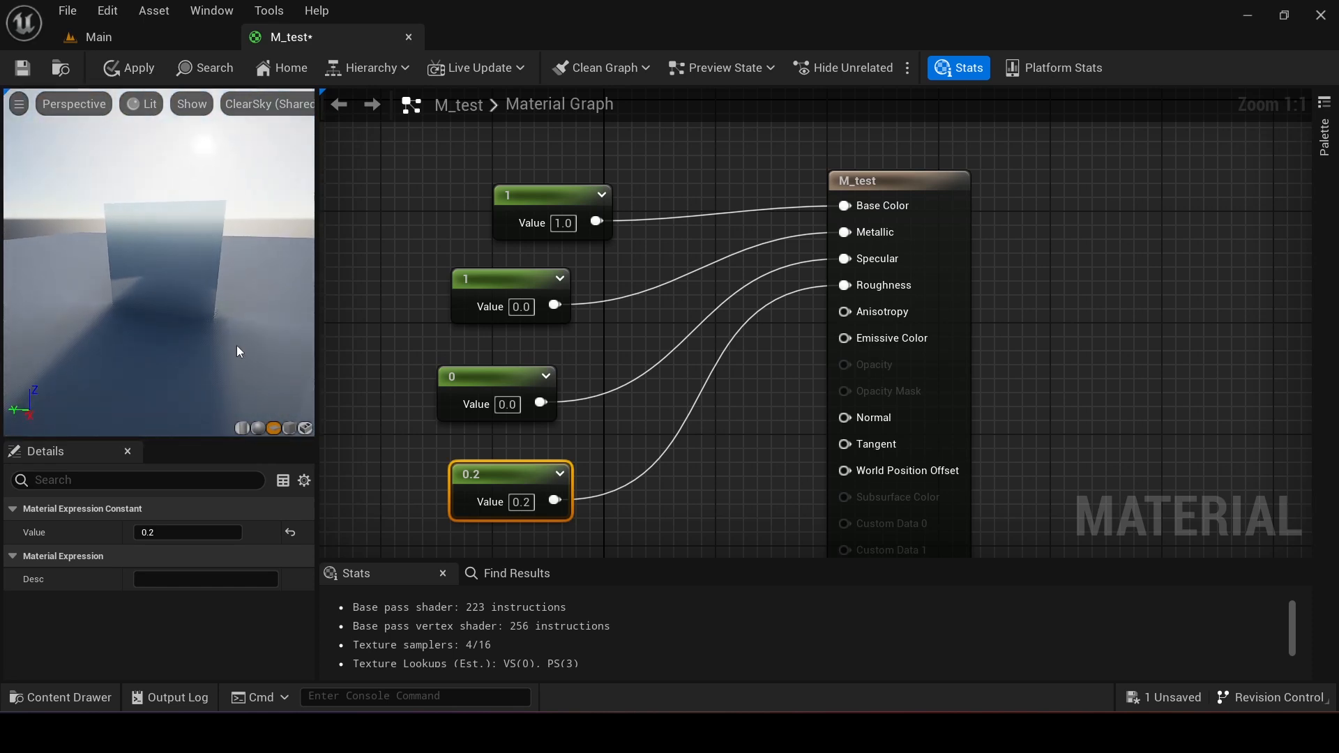
# Step: Switch the preview mesh to the cube, enlarge the preview viewport, and inspect the cube from several angles
pyautogui.click(288, 428)
pyautogui.moveTo(85, 324); pyautogui.dragTo(475, 418)
pyautogui.moveTo(370, 440); pyautogui.dragTo(356, 573)
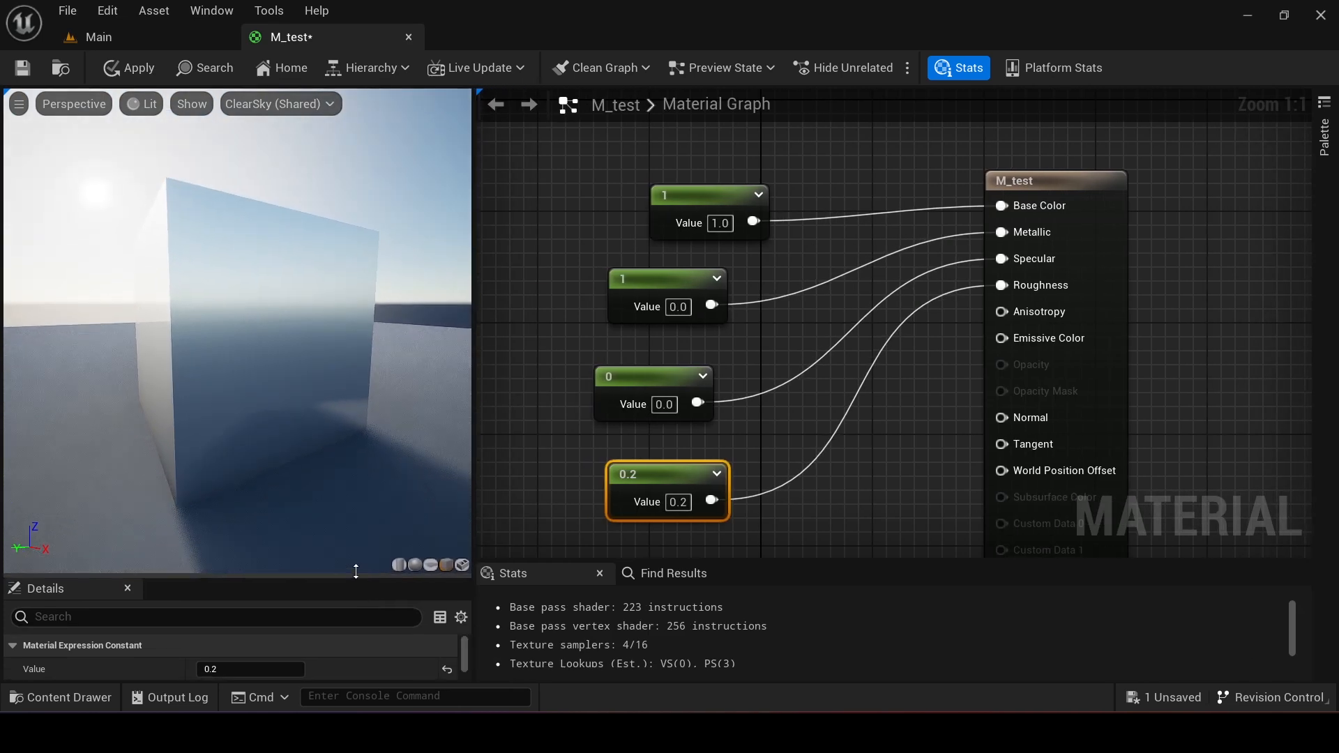
pyautogui.moveTo(279, 335); pyautogui.dragTo(209, 377)
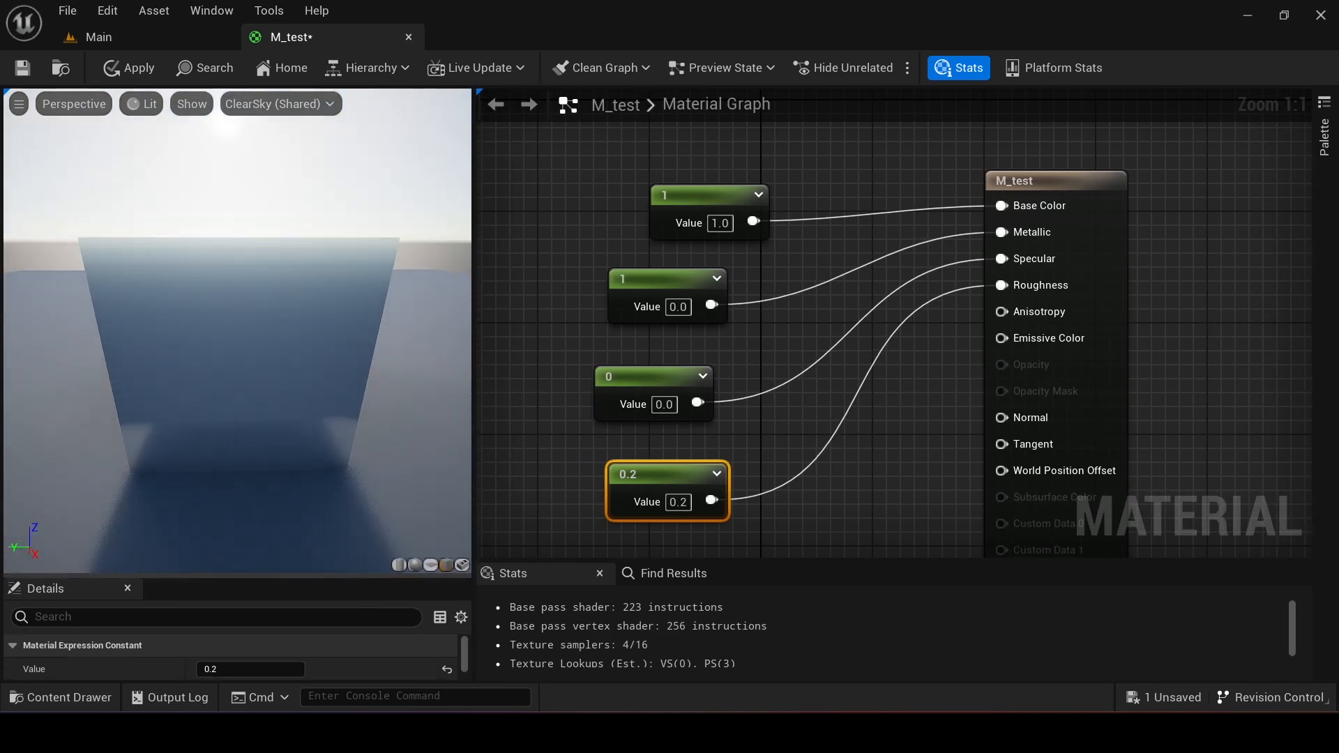
pyautogui.moveTo(317, 436)
pyautogui.mouseDown()
pyautogui.moveTo(335, 421)
pyautogui.moveTo(317, 436)
pyautogui.mouseUp()
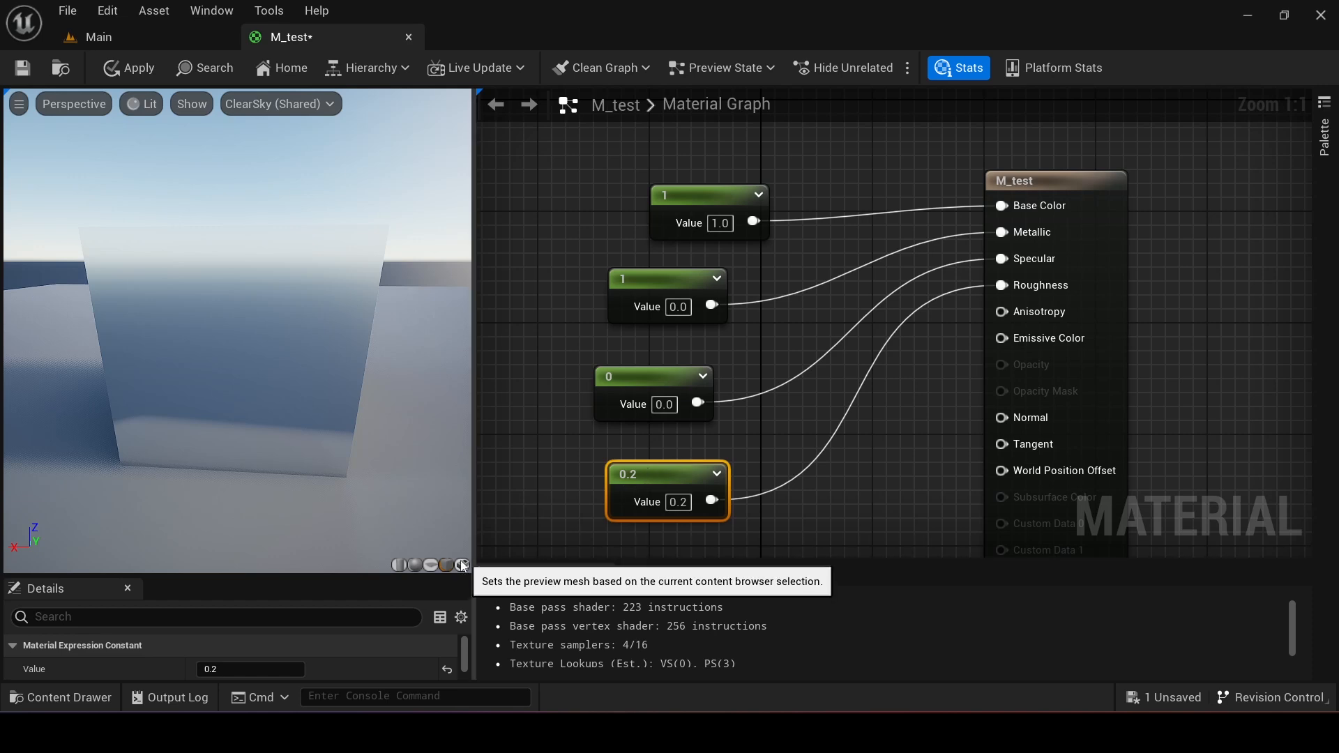
# Step: Filter the project assets to static meshes and select the armchair mesh G200811-单人沙发-_136
pyautogui.click(77, 700)
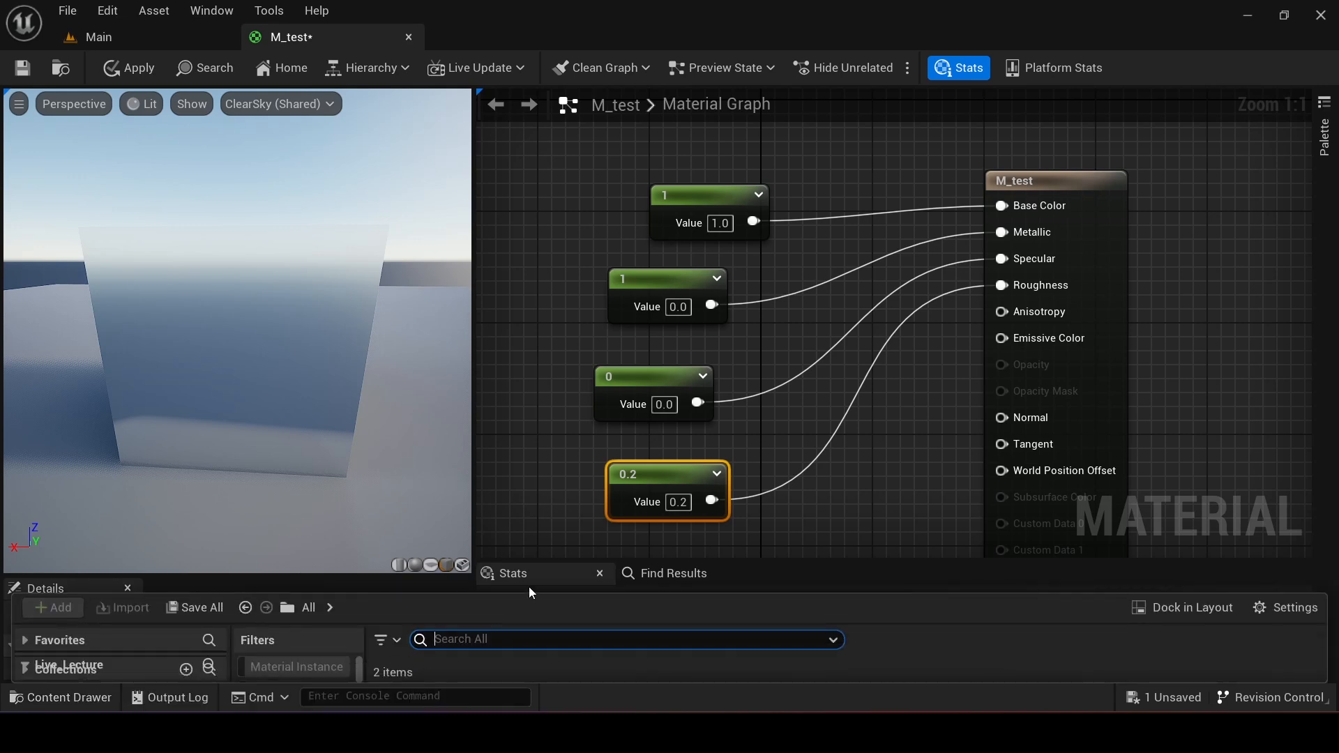
pyautogui.moveTo(520, 593); pyautogui.dragTo(585, 268)
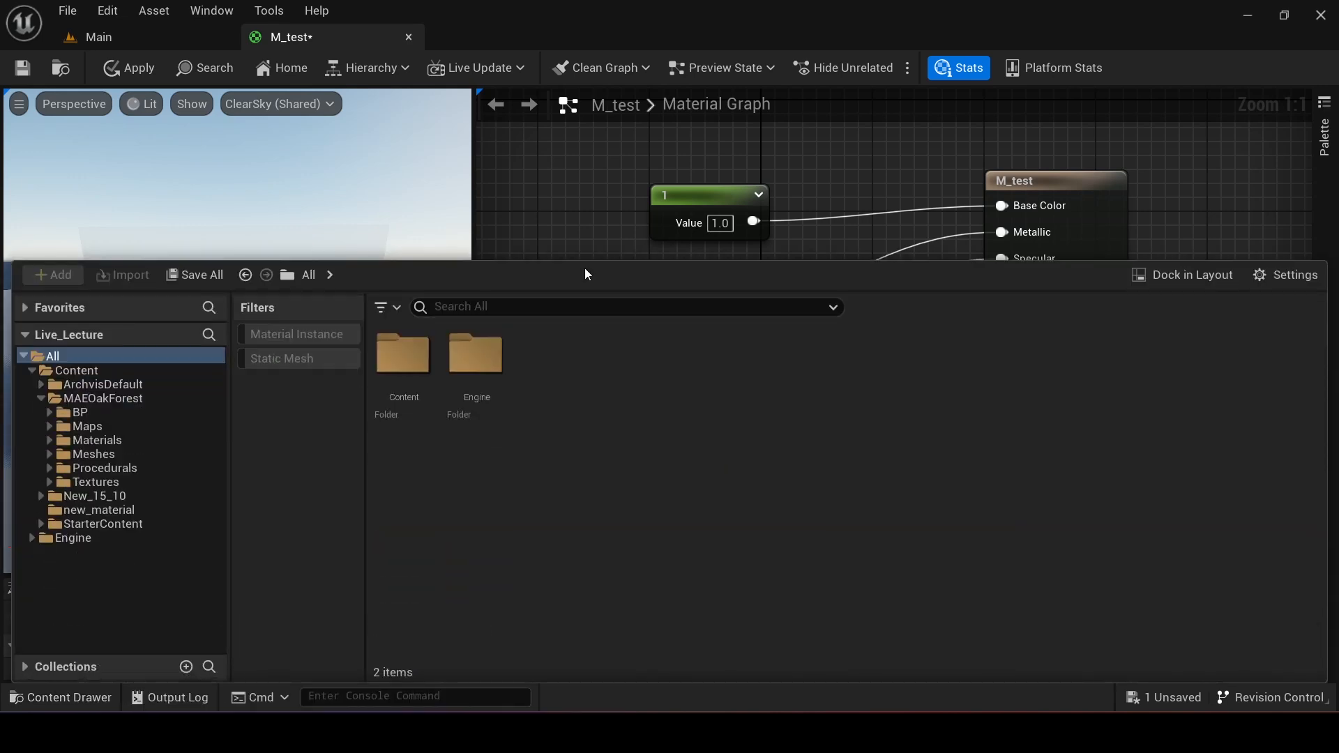
pyautogui.click(321, 362)
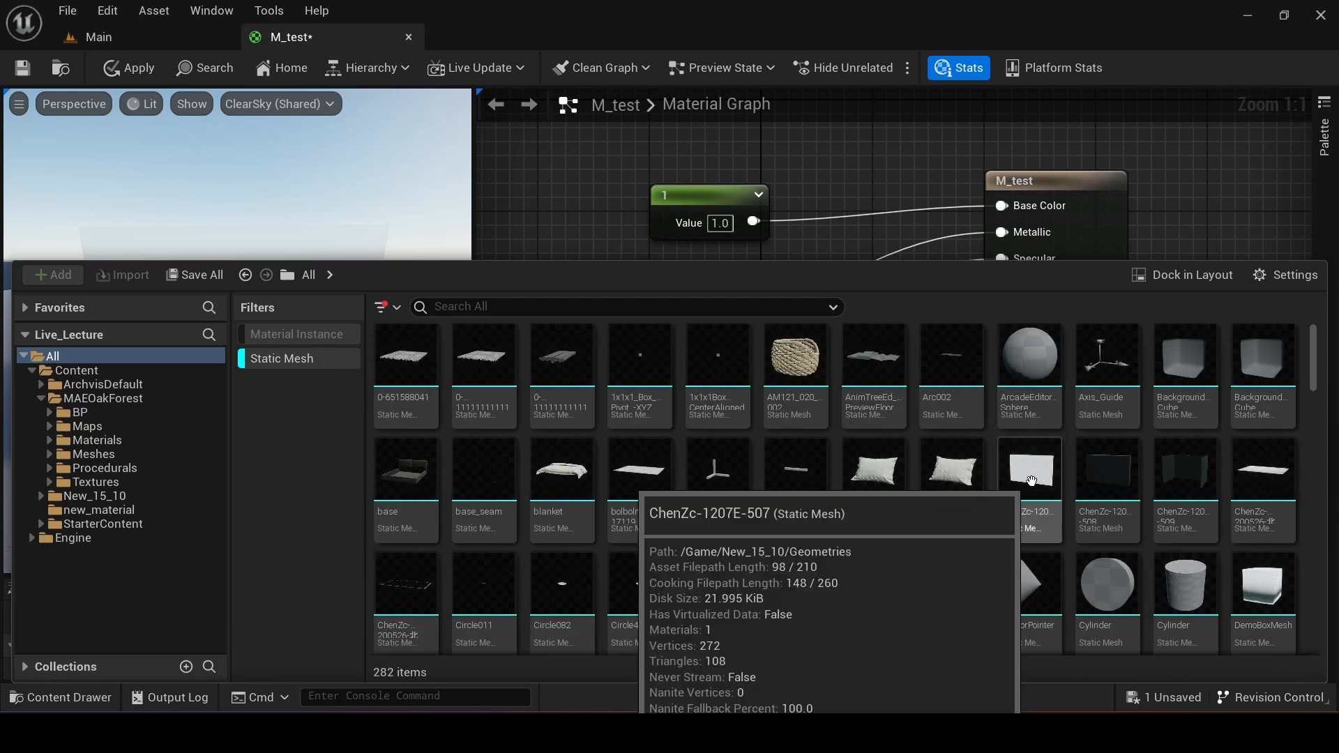
pyautogui.scroll(-2, 1109, 488)
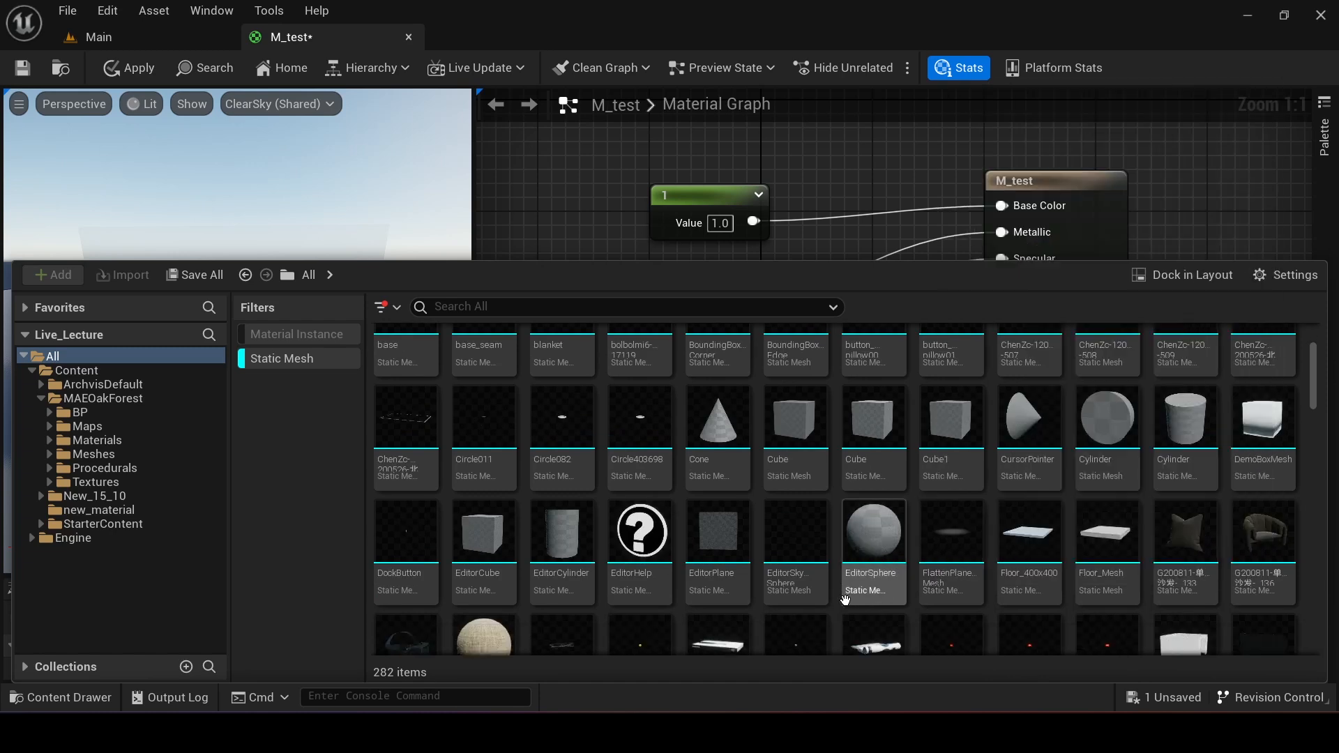
pyautogui.scroll(-2, 977, 614)
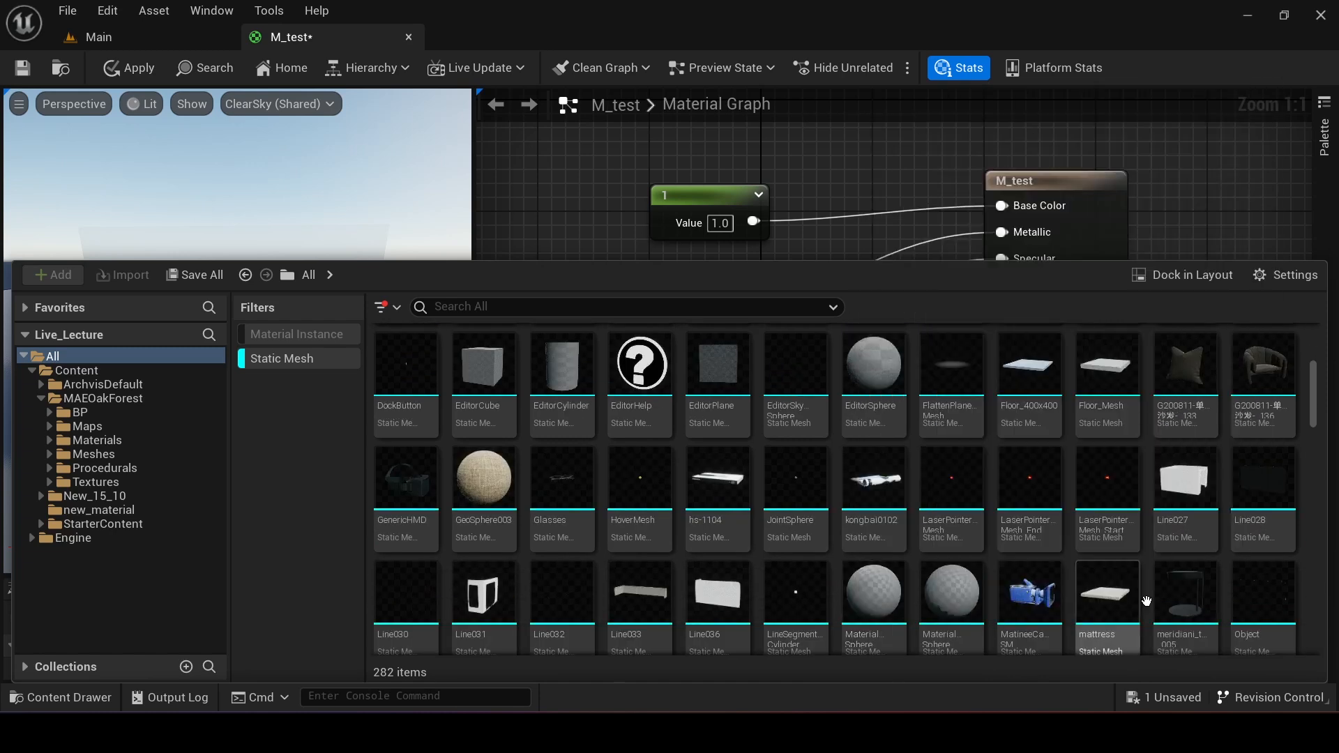
pyautogui.click(1257, 399)
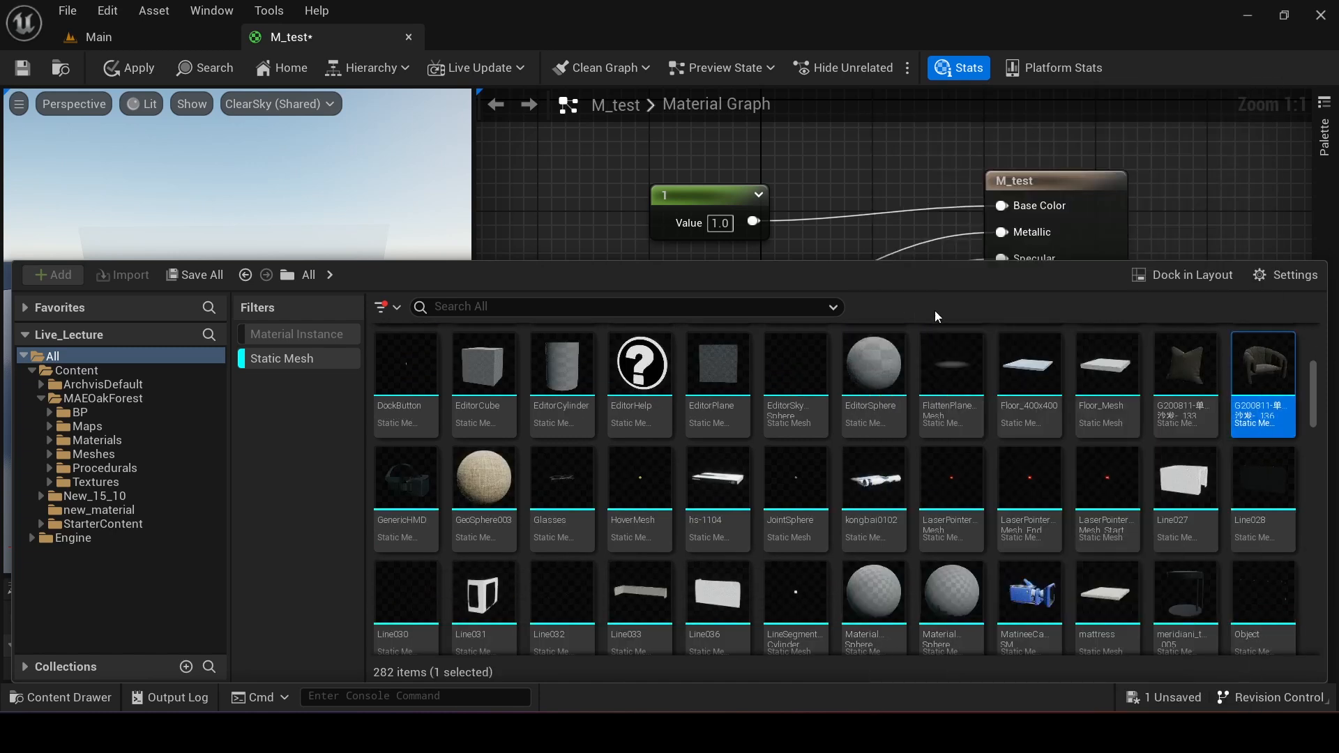
# Step: Collapse the asset browser and use the selected armchair as the material's preview mesh
pyautogui.moveTo(894, 267); pyautogui.dragTo(726, 584)
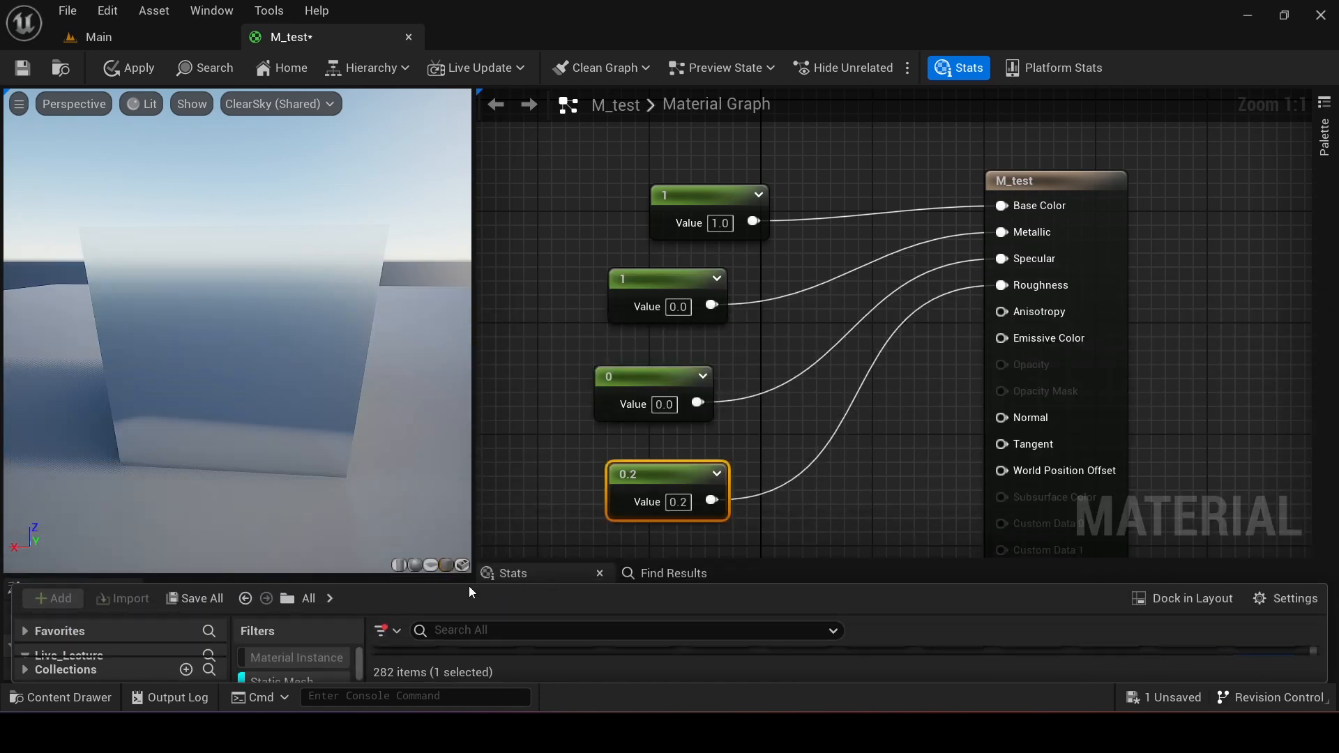
pyautogui.moveTo(469, 586); pyautogui.dragTo(469, 287)
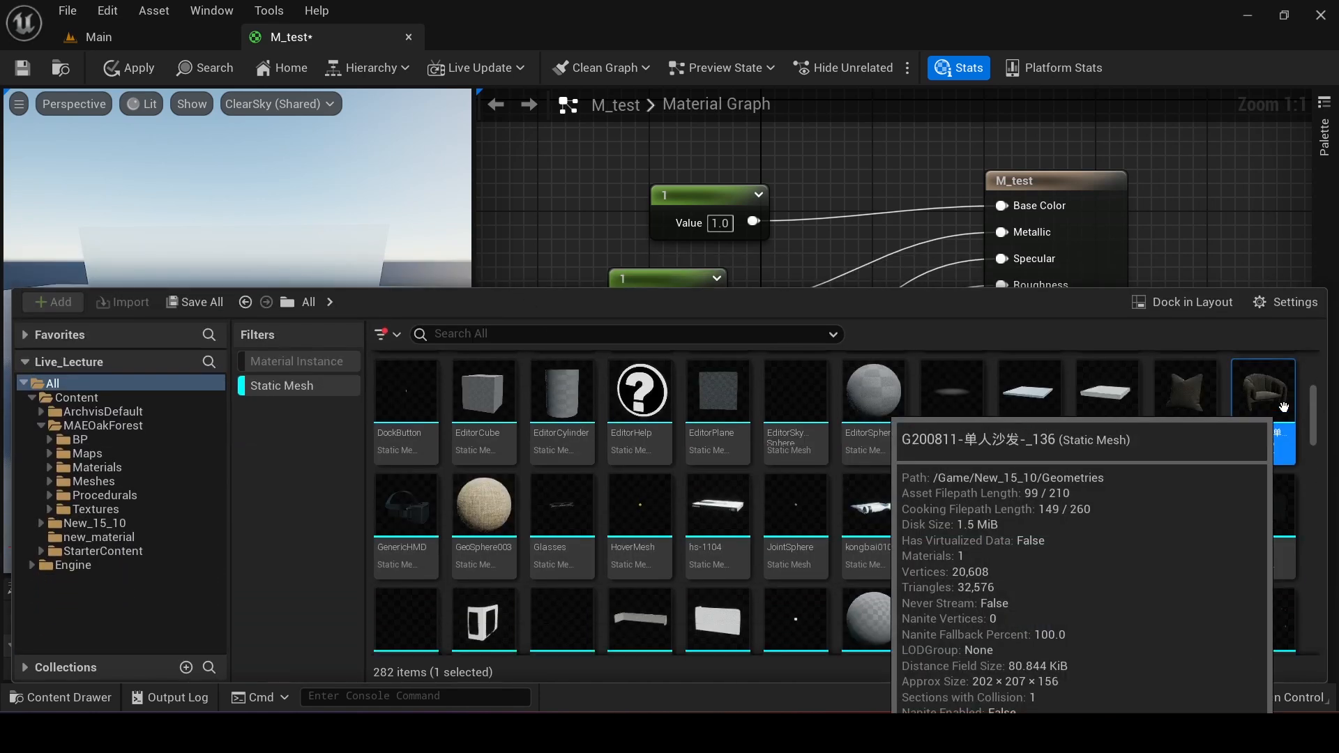
pyautogui.moveTo(628, 286); pyautogui.dragTo(579, 620)
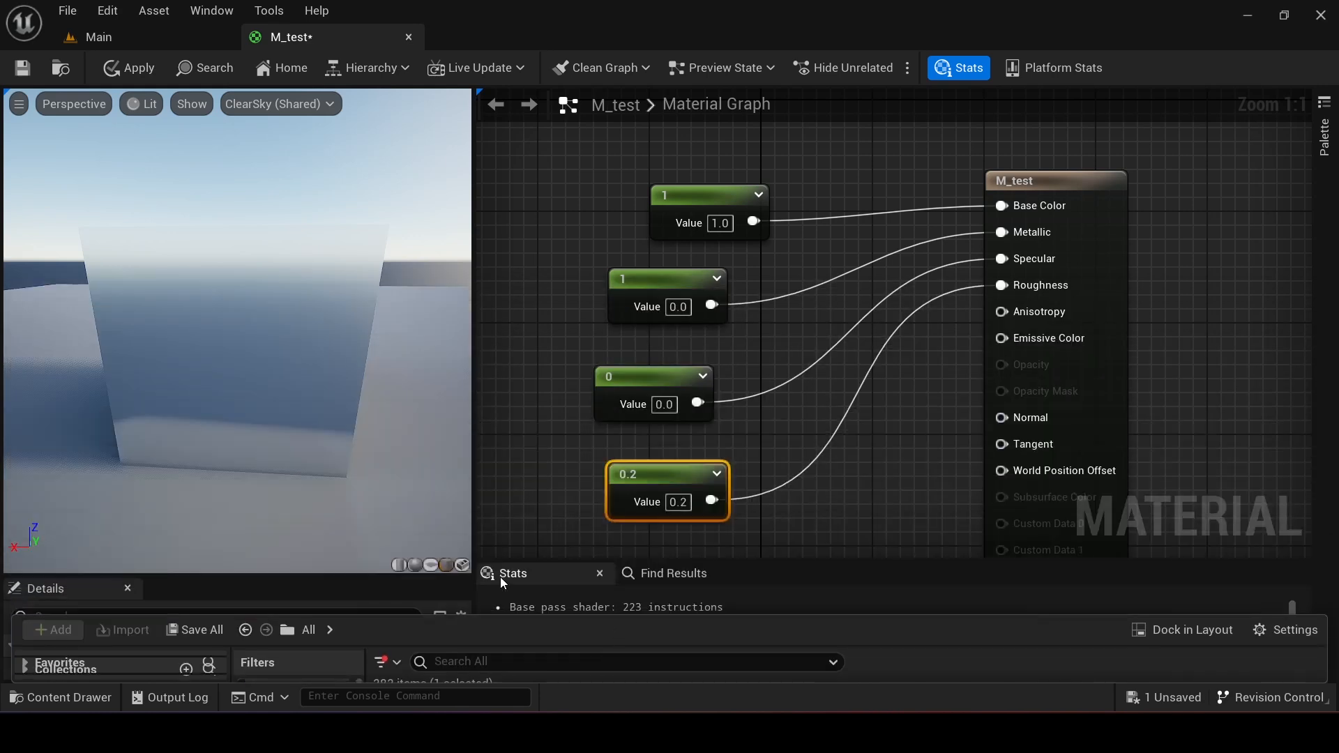
pyautogui.click(462, 565)
# Step: Inspect the material on the armchair from several angles, both up close and from a distance
pyautogui.moveTo(363, 327); pyautogui.dragTo(202, 383)
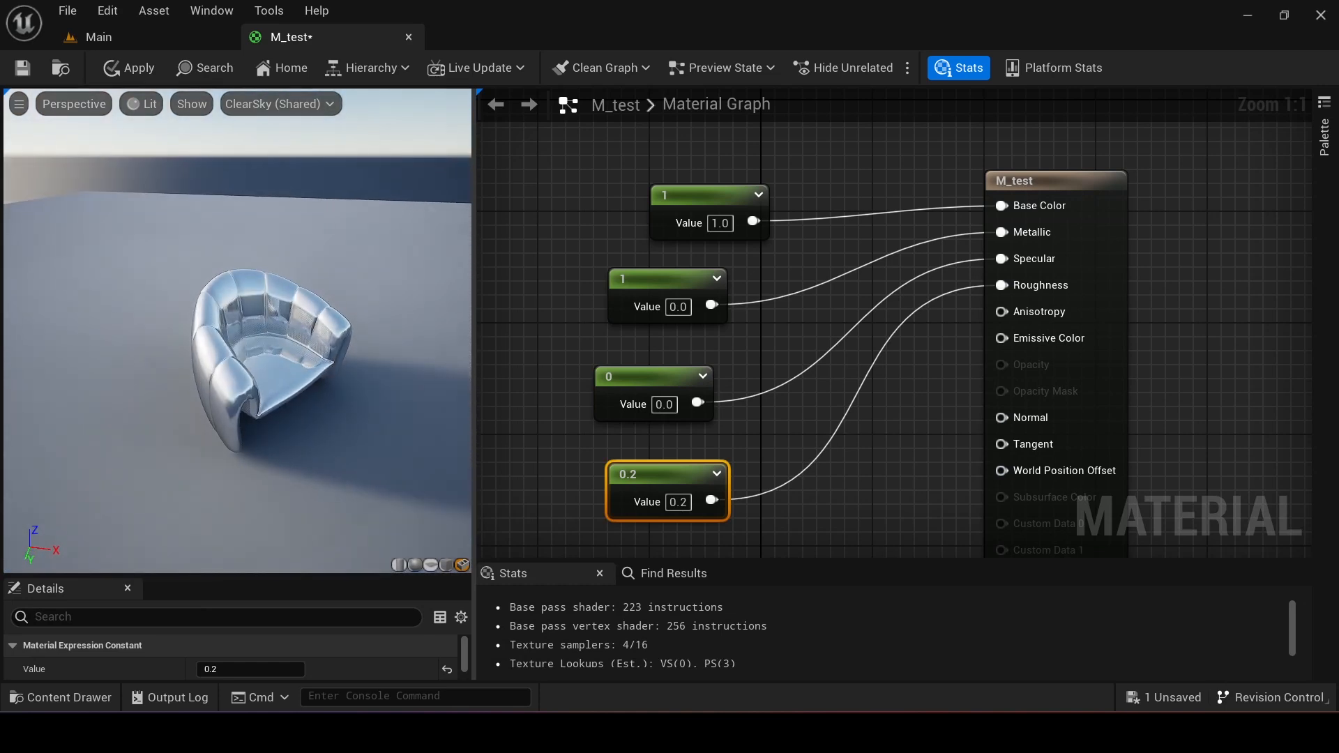
pyautogui.scroll(4, 271, 323)
pyautogui.moveTo(256, 449); pyautogui.dragTo(28, 380)
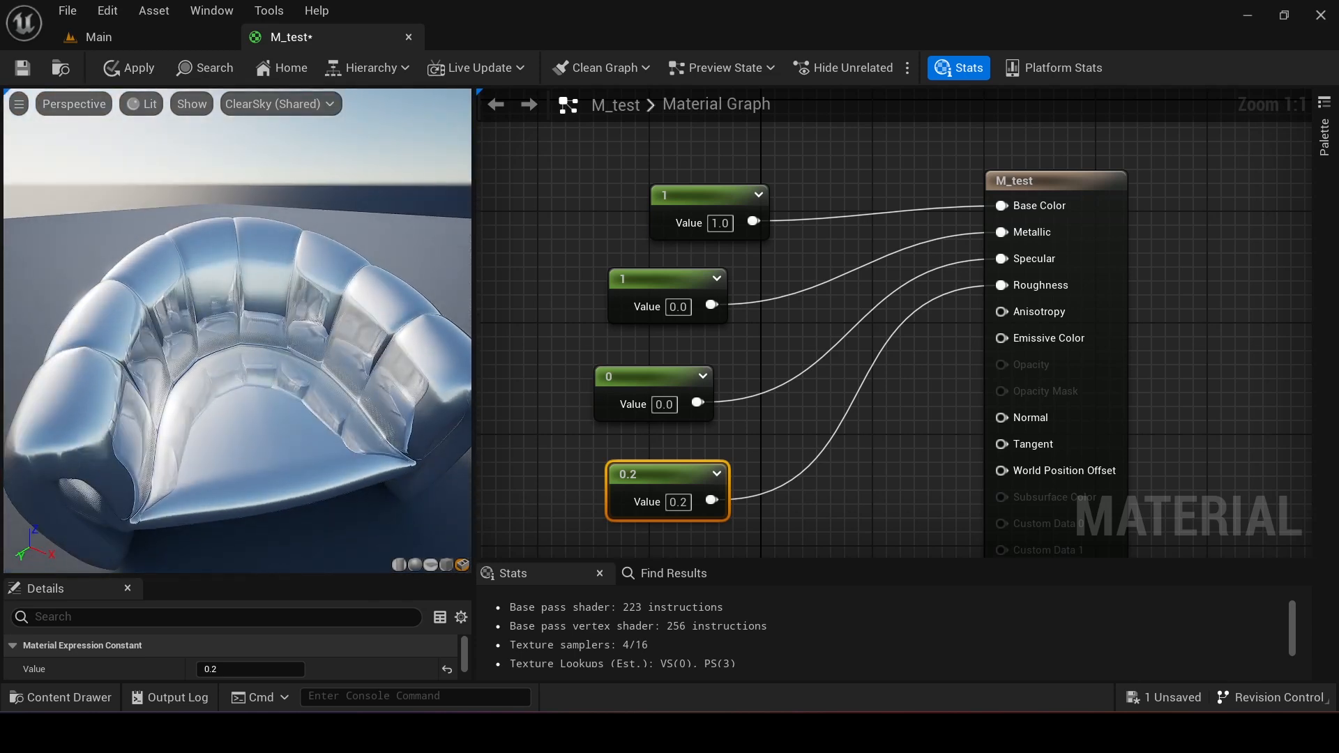
pyautogui.moveTo(257, 488); pyautogui.dragTo(209, 466)
pyautogui.scroll(-5, 249, 443)
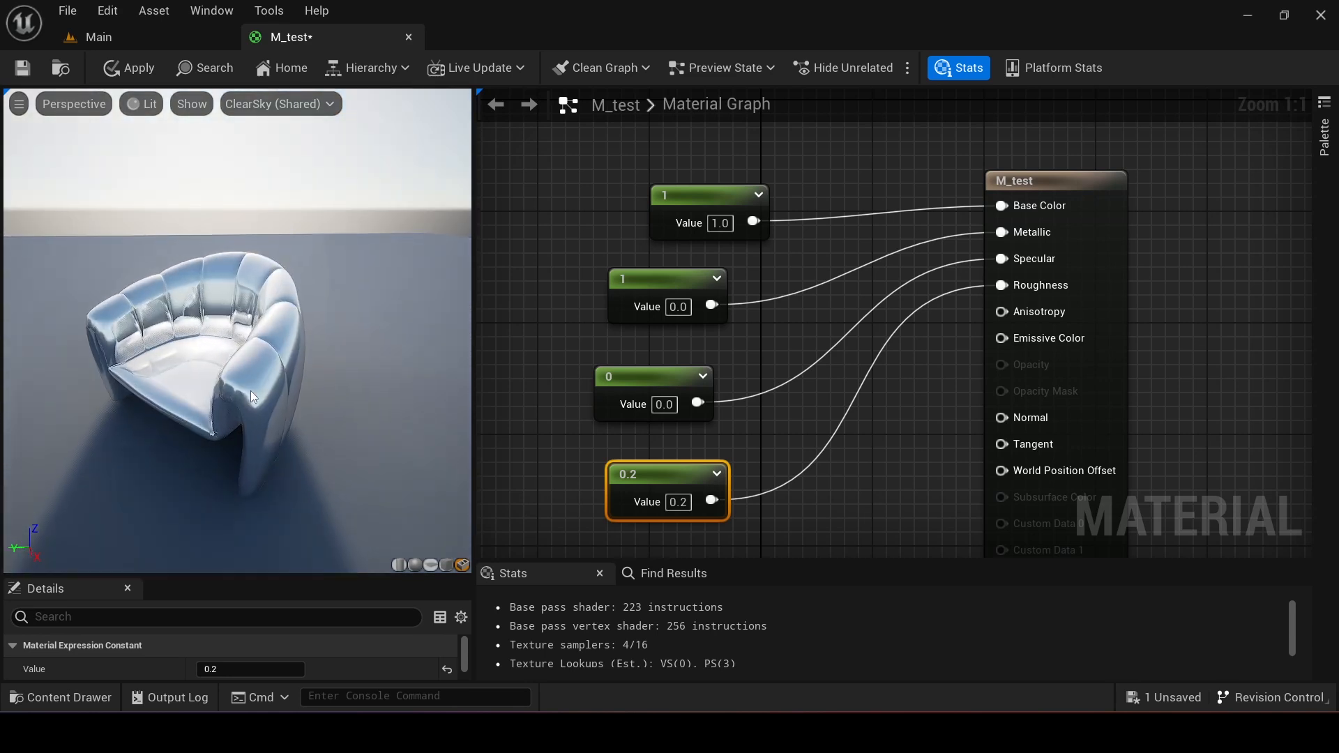
pyautogui.scroll(5, 250, 392)
pyautogui.scroll(-5, 250, 392)
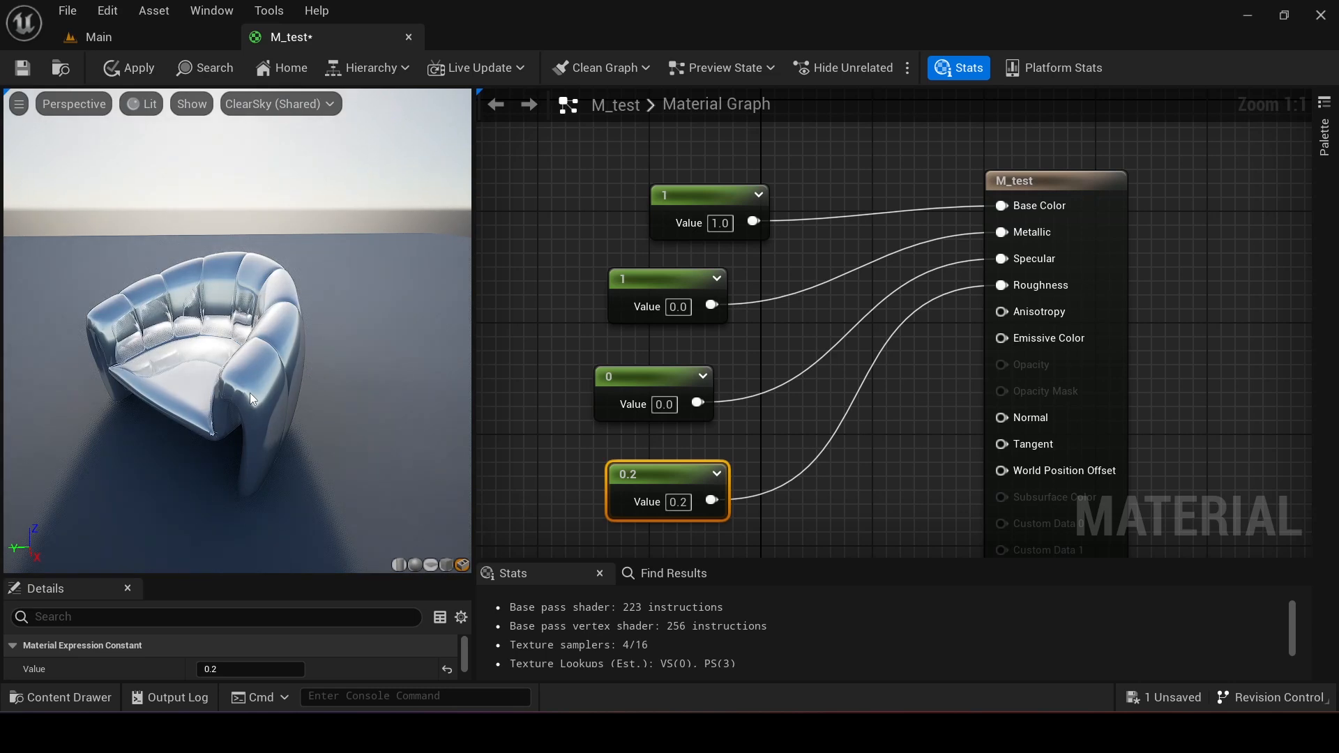
pyautogui.scroll(5, 170, 446)
pyautogui.moveTo(169, 446); pyautogui.dragTo(335, 475)
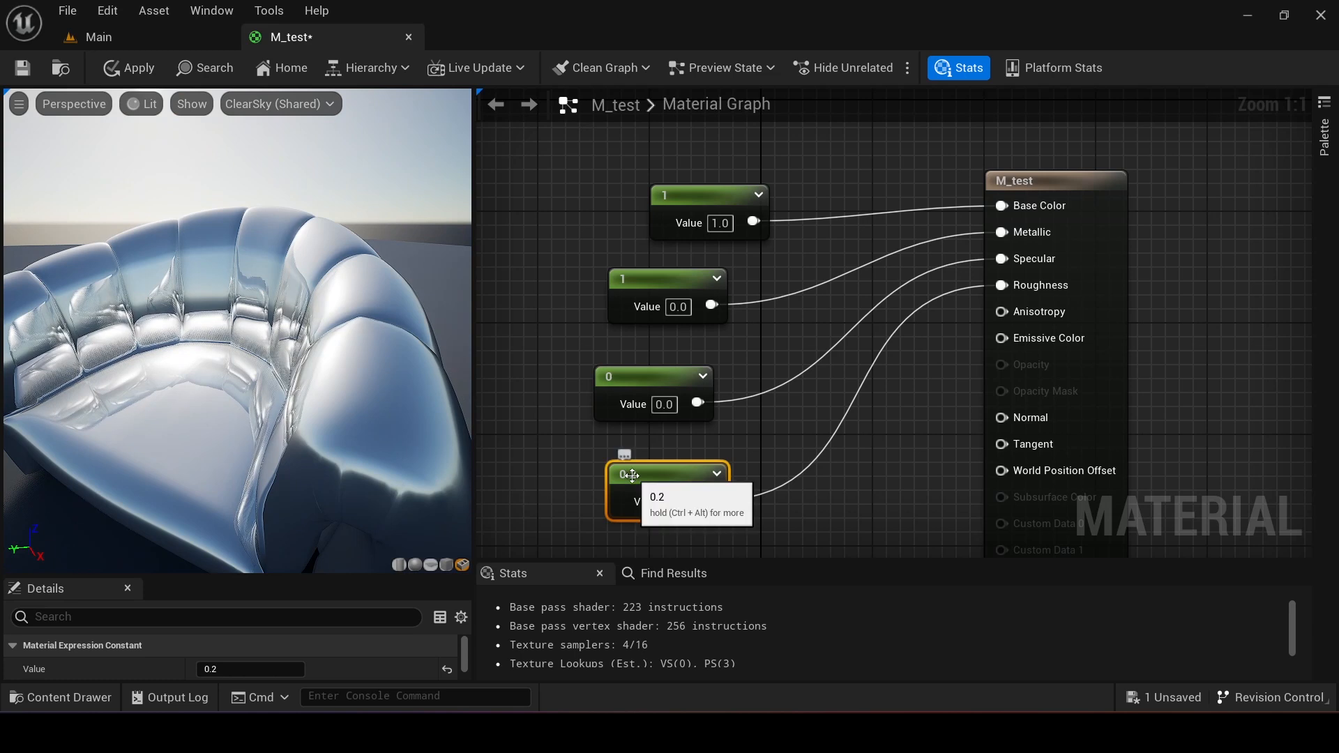
# Step: Set the Roughness constant's value to 0.3 and inspect the armchair from the front
pyautogui.moveTo(347, 578); pyautogui.dragTo(346, 484)
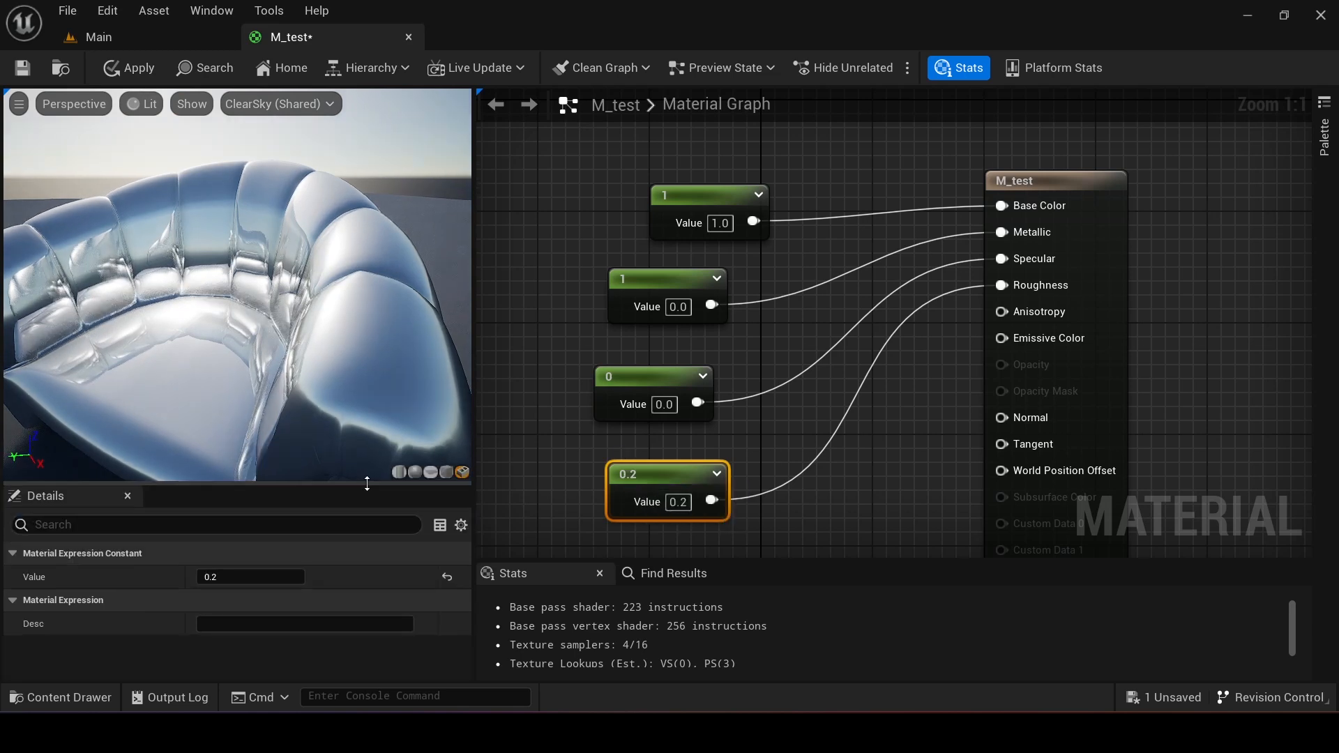
pyautogui.click(249, 577)
pyautogui.write('0.3')
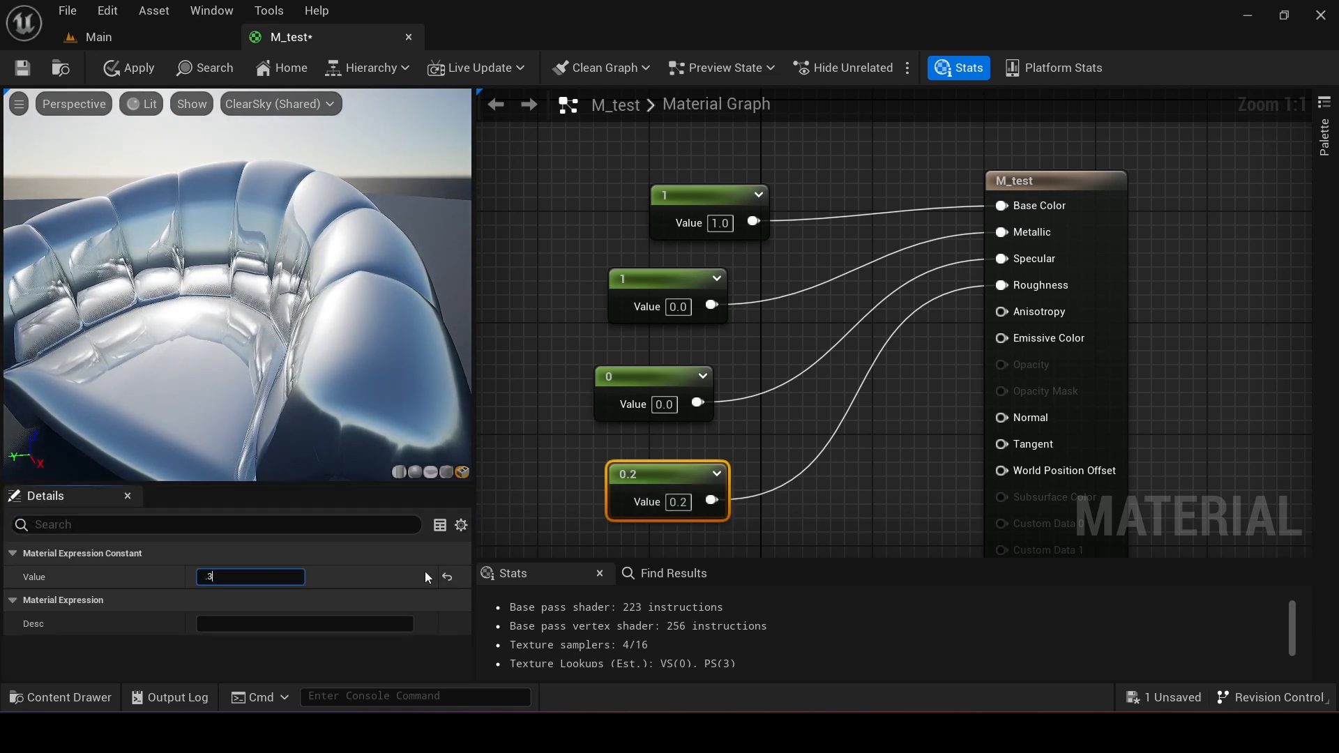
pyautogui.press('Return')
pyautogui.moveTo(249, 387); pyautogui.dragTo(249, 387)
pyautogui.moveTo(169, 361); pyautogui.dragTo(166, 375)
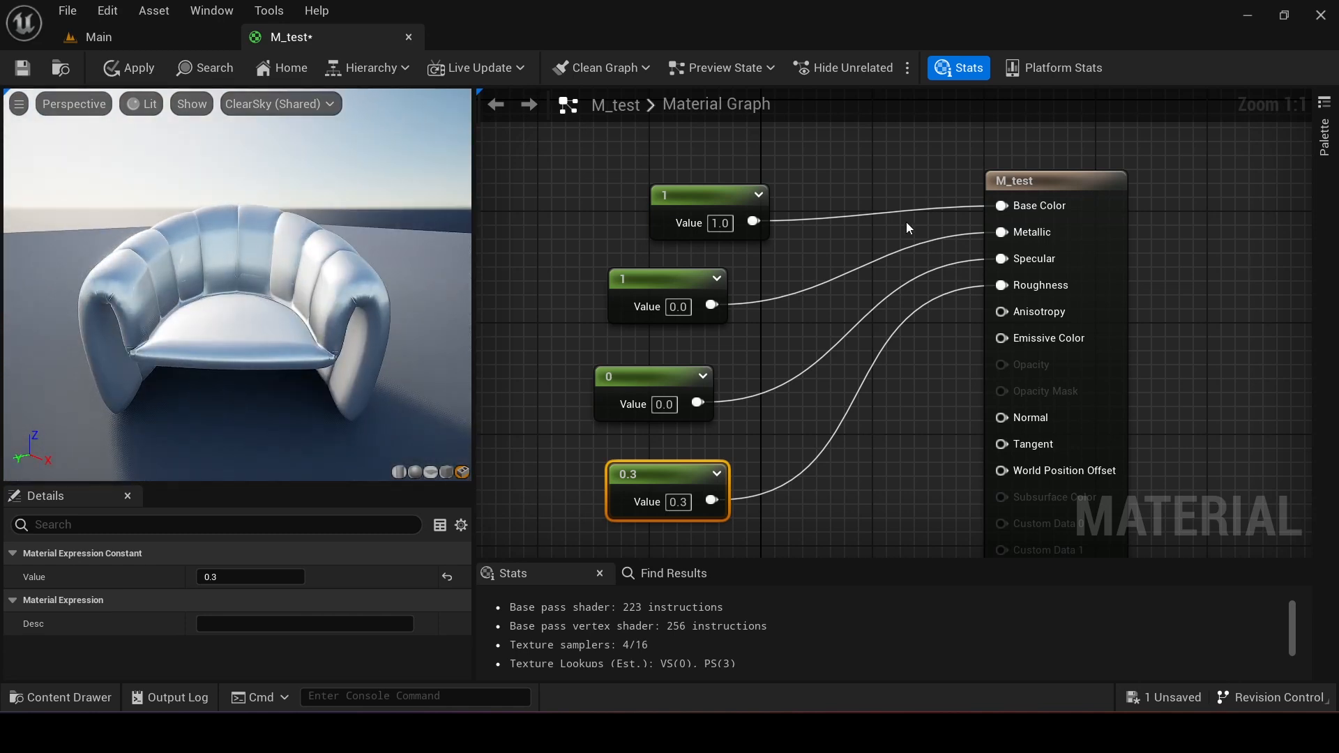
# Step: Disconnect the constant from Base Color and move its node to the far side of the M_test node
pyautogui.moveTo(699, 196); pyautogui.dragTo(659, 183)
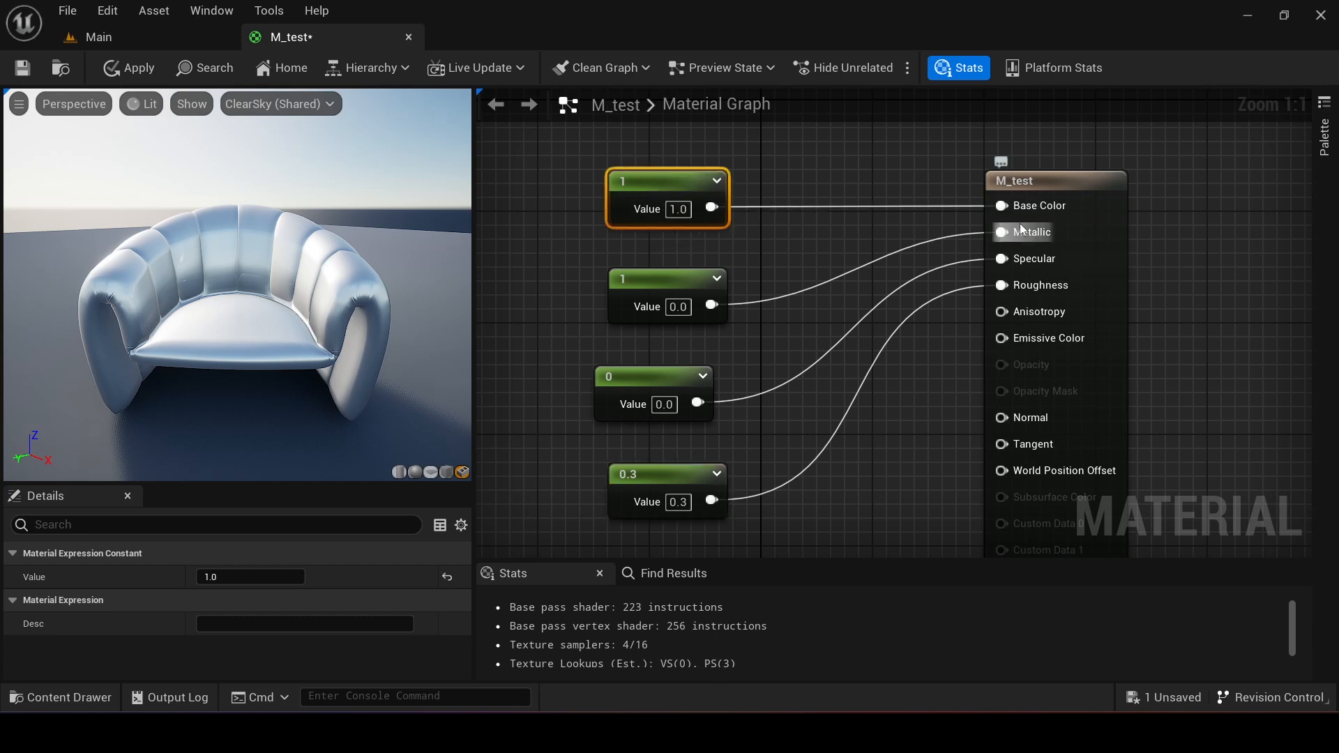
pyautogui.keyDown('alt'); pyautogui.click(1001, 205); pyautogui.keyUp('alt')
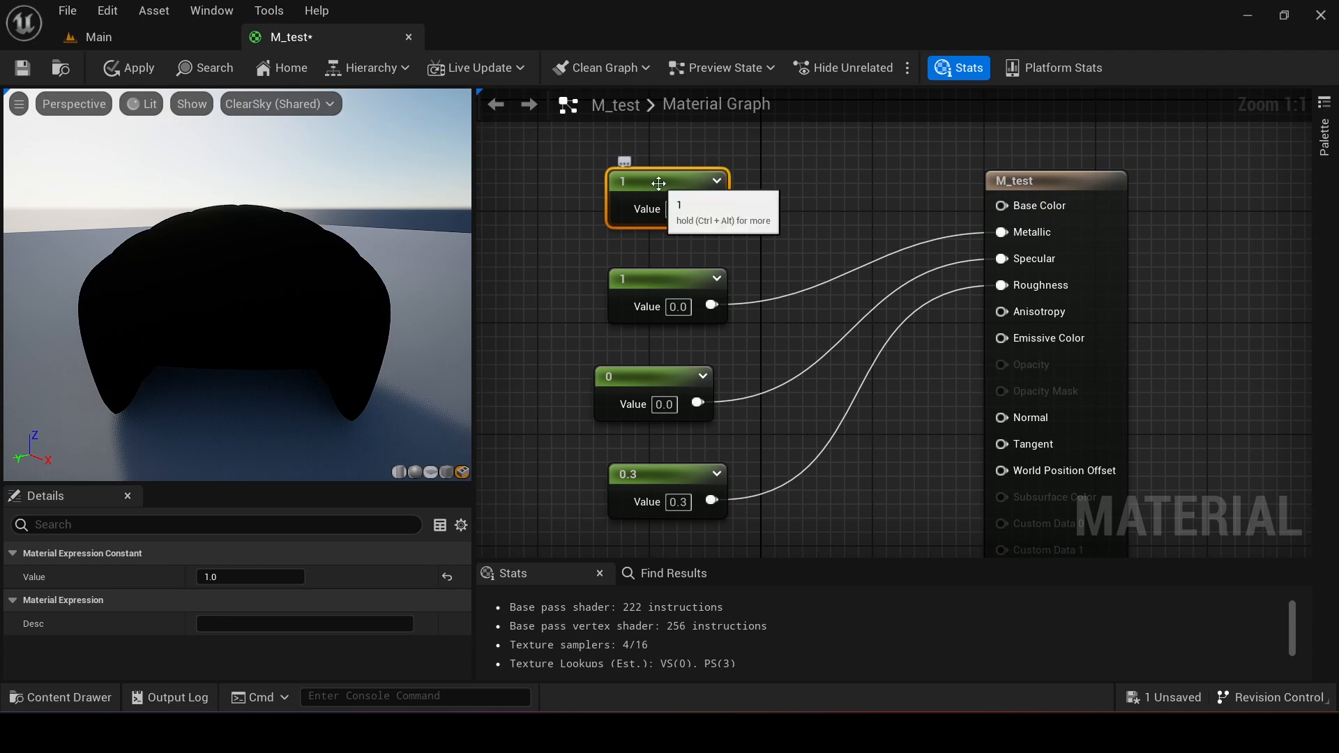
pyautogui.moveTo(273, 329); pyautogui.dragTo(238, 361)
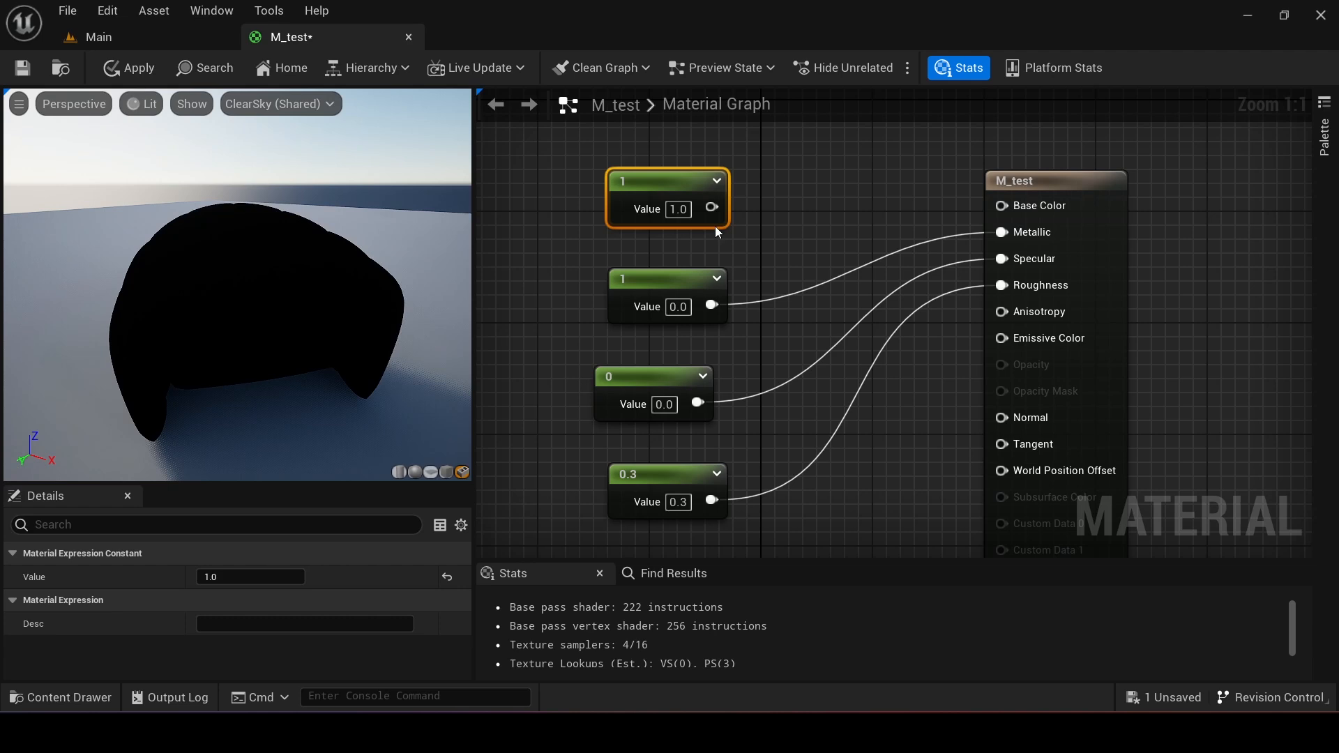
pyautogui.moveTo(668, 184); pyautogui.dragTo(693, 171)
pyautogui.scroll(-2, 759, 206)
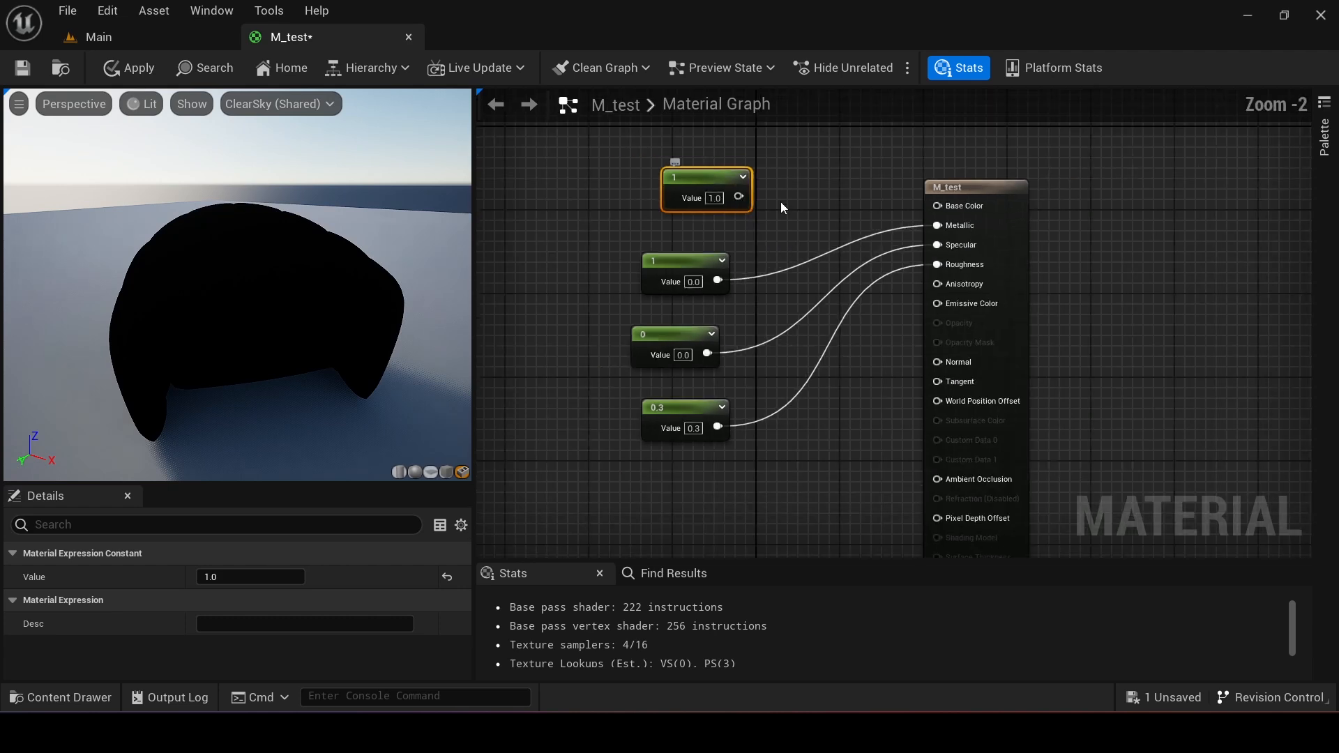
pyautogui.moveTo(717, 189); pyautogui.dragTo(1194, 166)
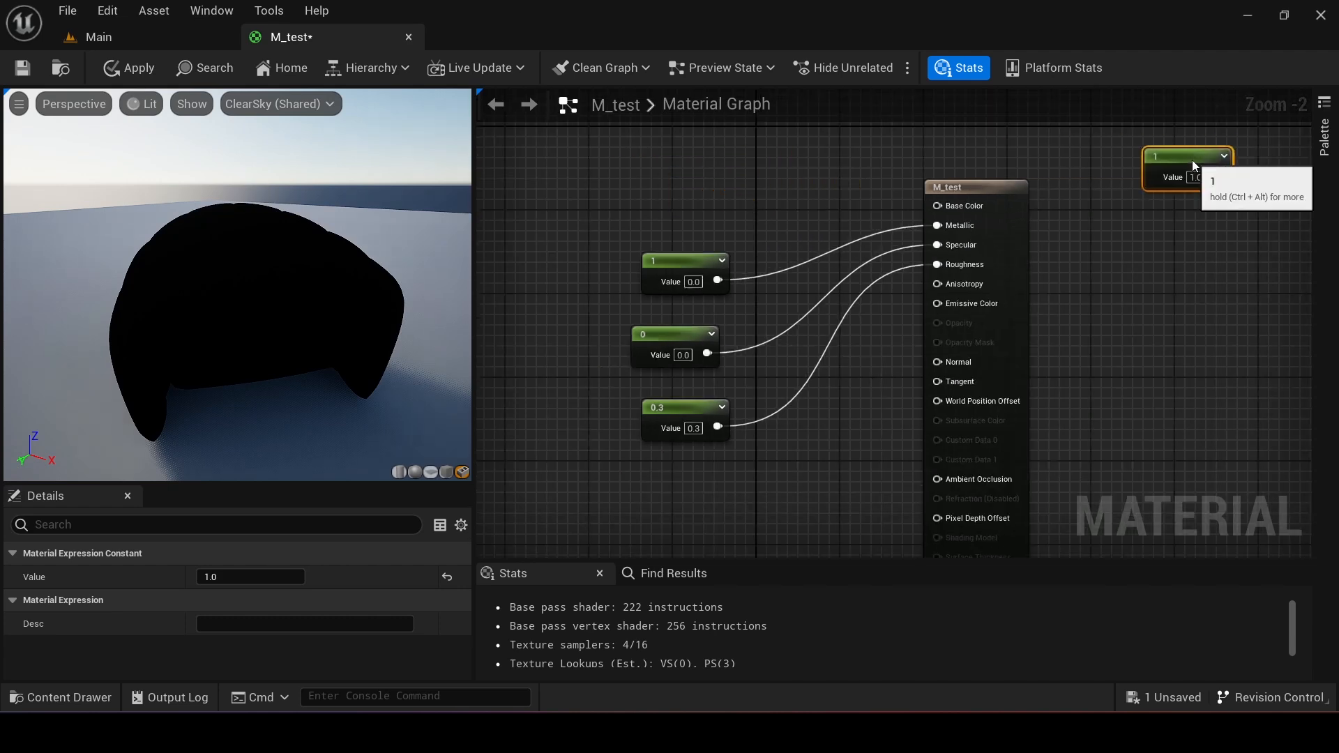
# Step: Add a Constant3Vector node above the Metallic constant and connect its output to Base Color
pyautogui.click(1325, 143)
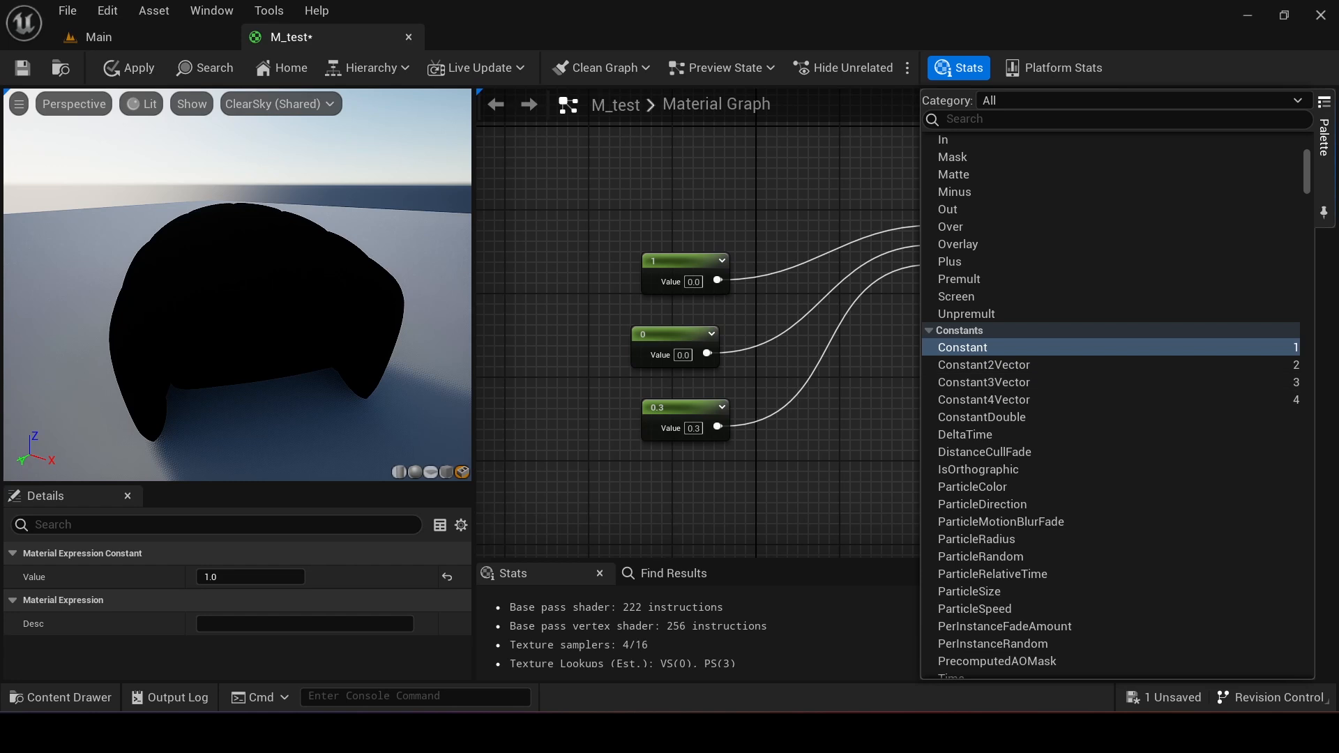
pyautogui.click(1325, 139)
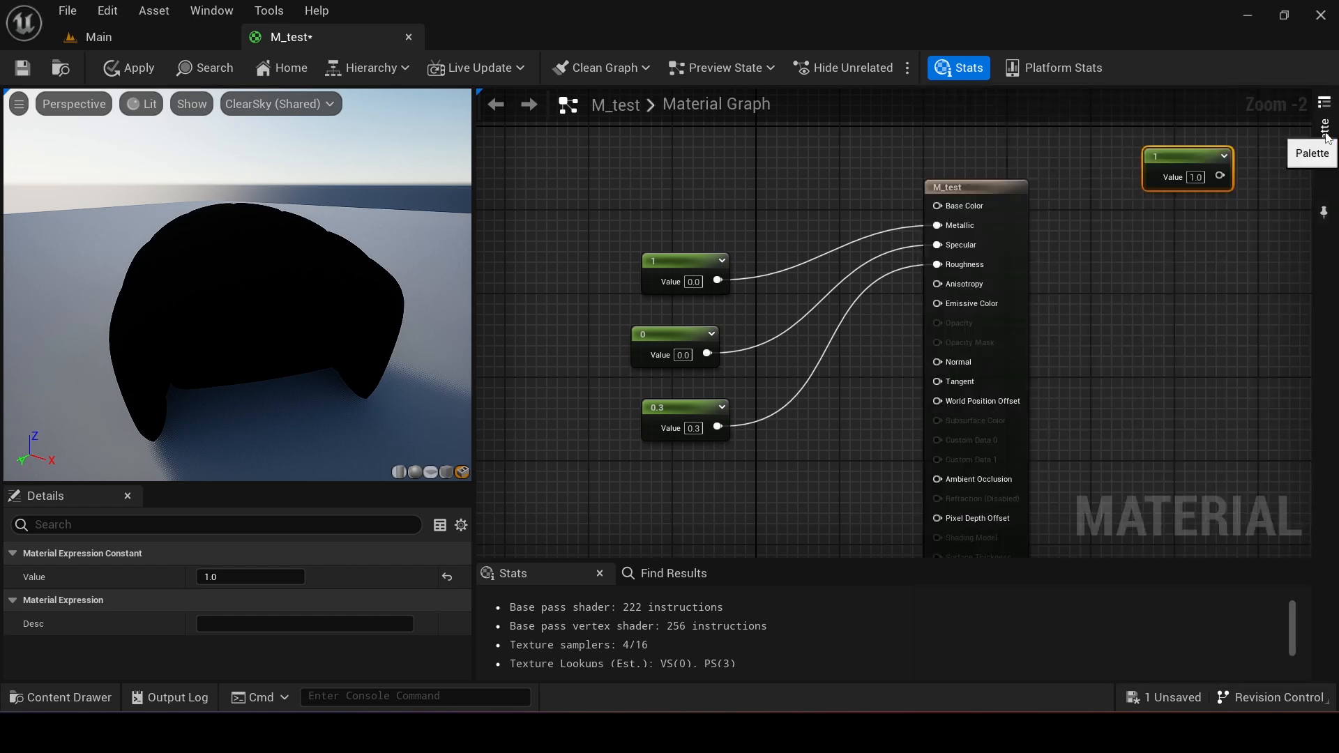
pyautogui.click(691, 186)
pyautogui.moveTo(763, 199); pyautogui.dragTo(924, 219)
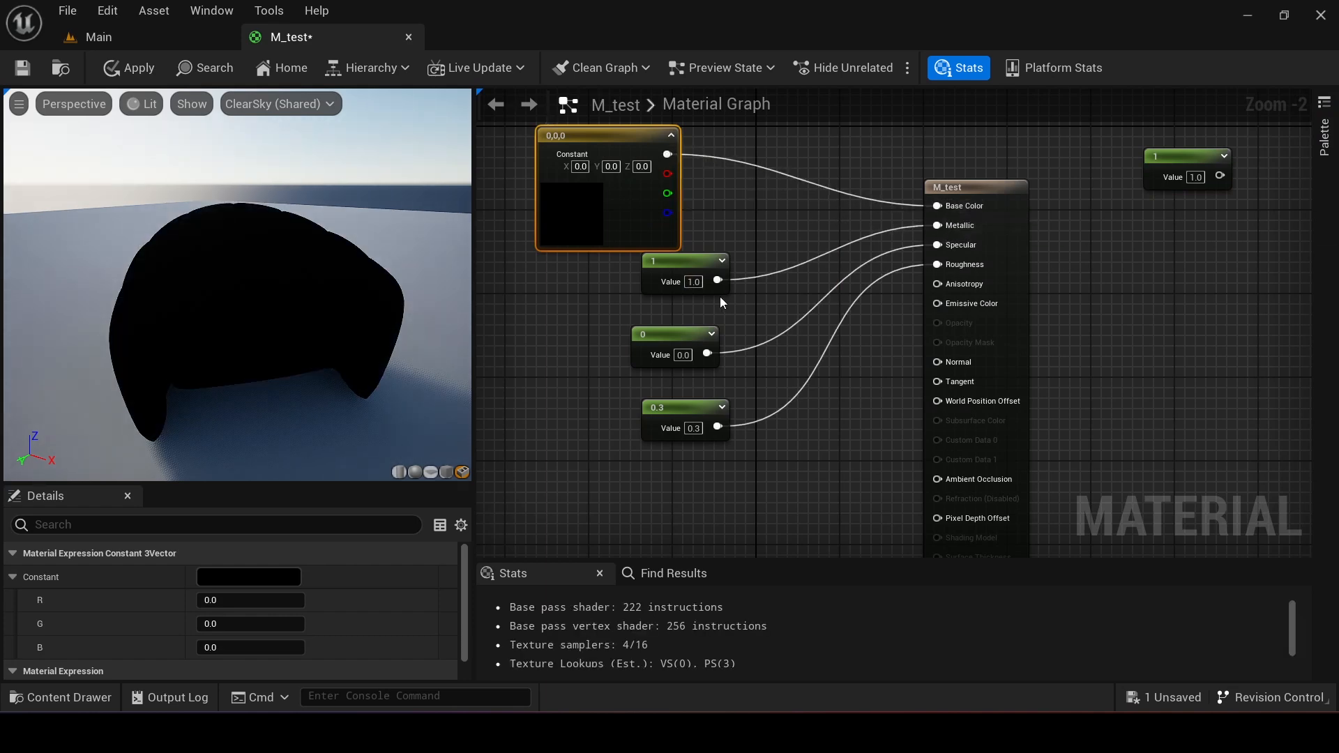
# Step: Try a pink hue from the color wheel on the Base Color vector, and set its R value to 1.0
pyautogui.click(211, 588)
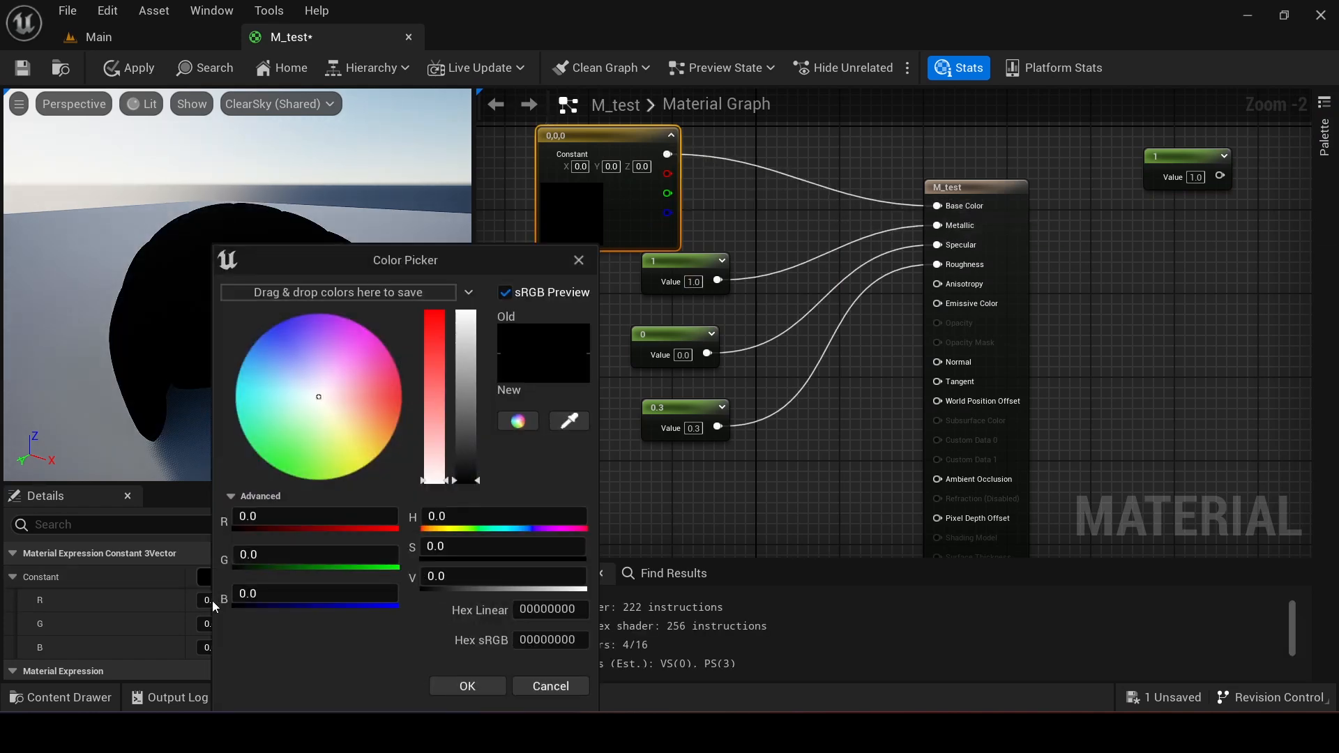
pyautogui.click(357, 389)
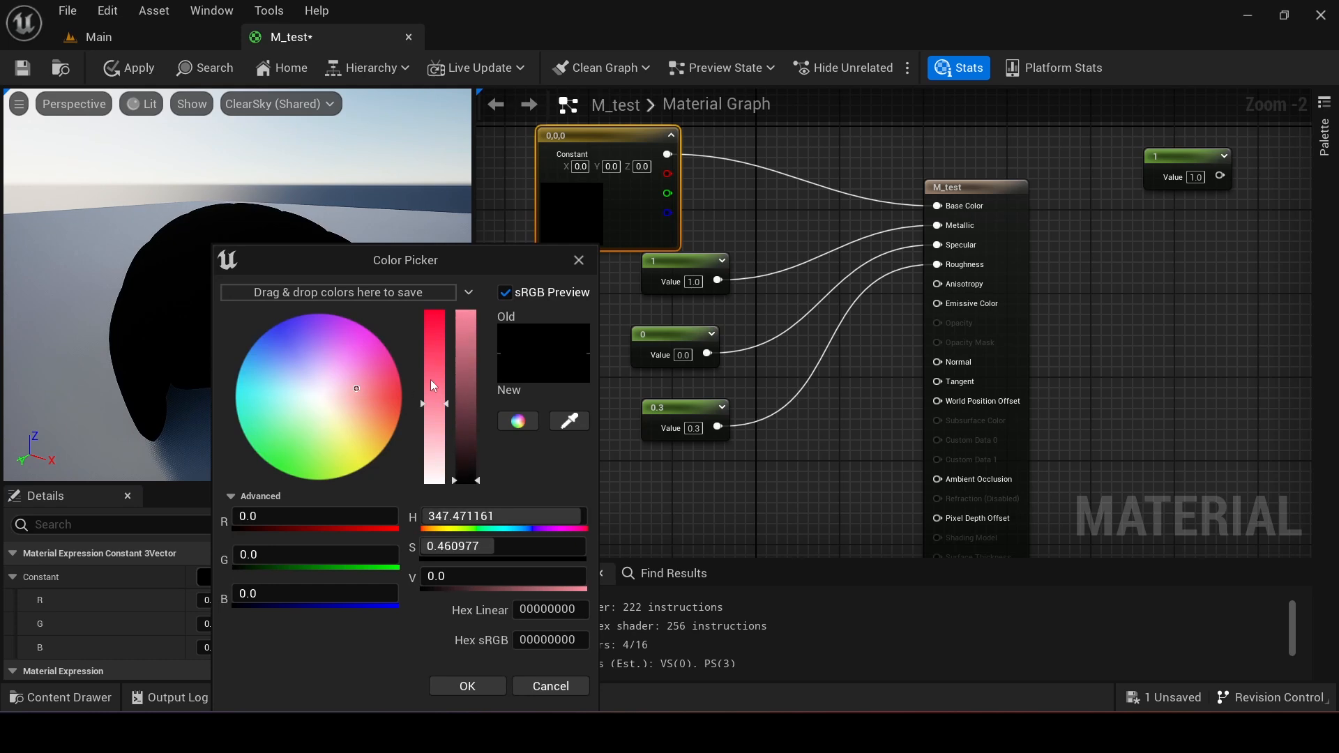
pyautogui.click(462, 686)
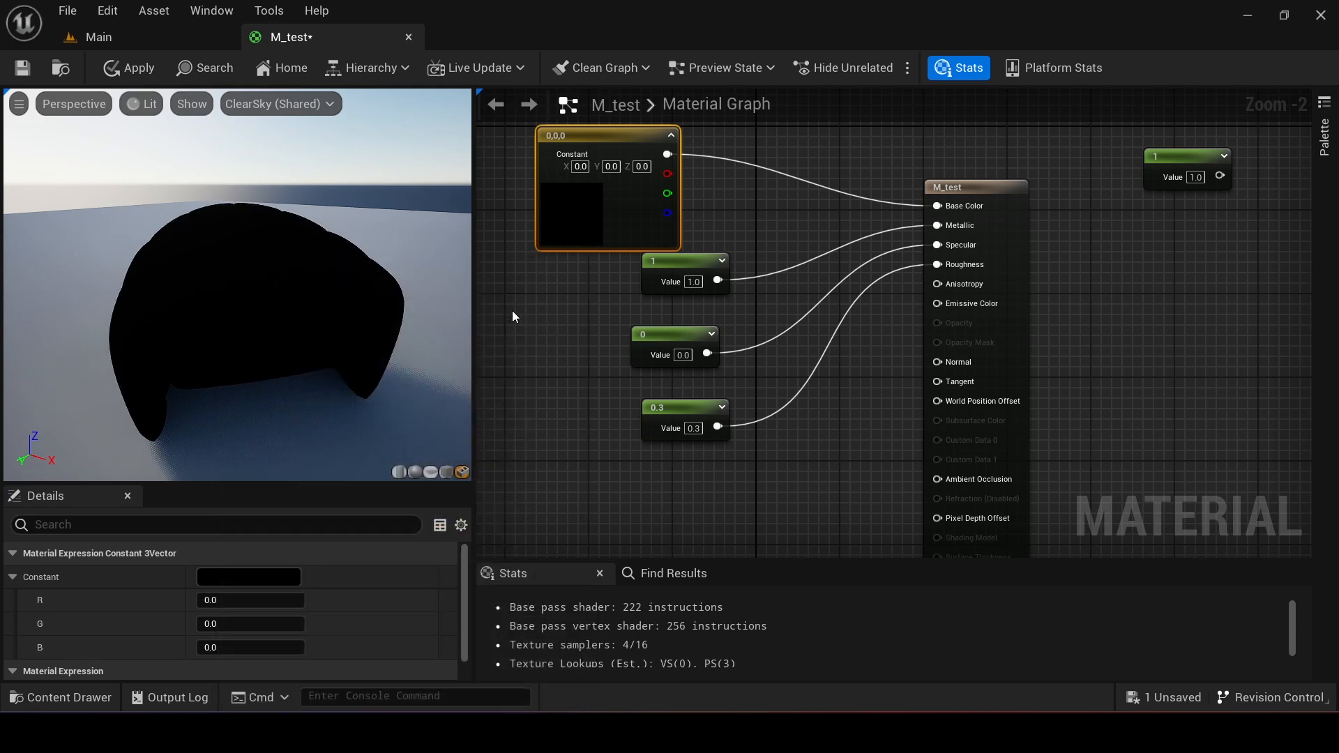
pyautogui.click(255, 600)
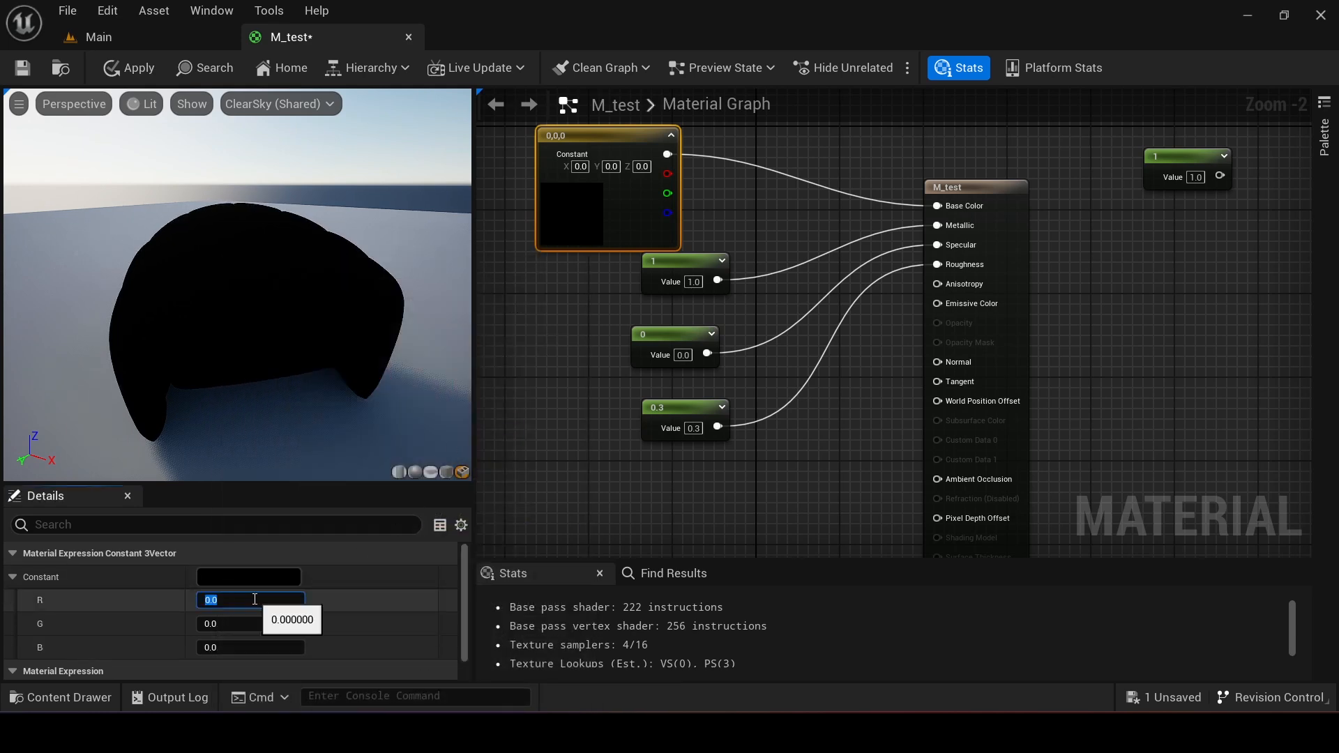
pyautogui.press('Tab')
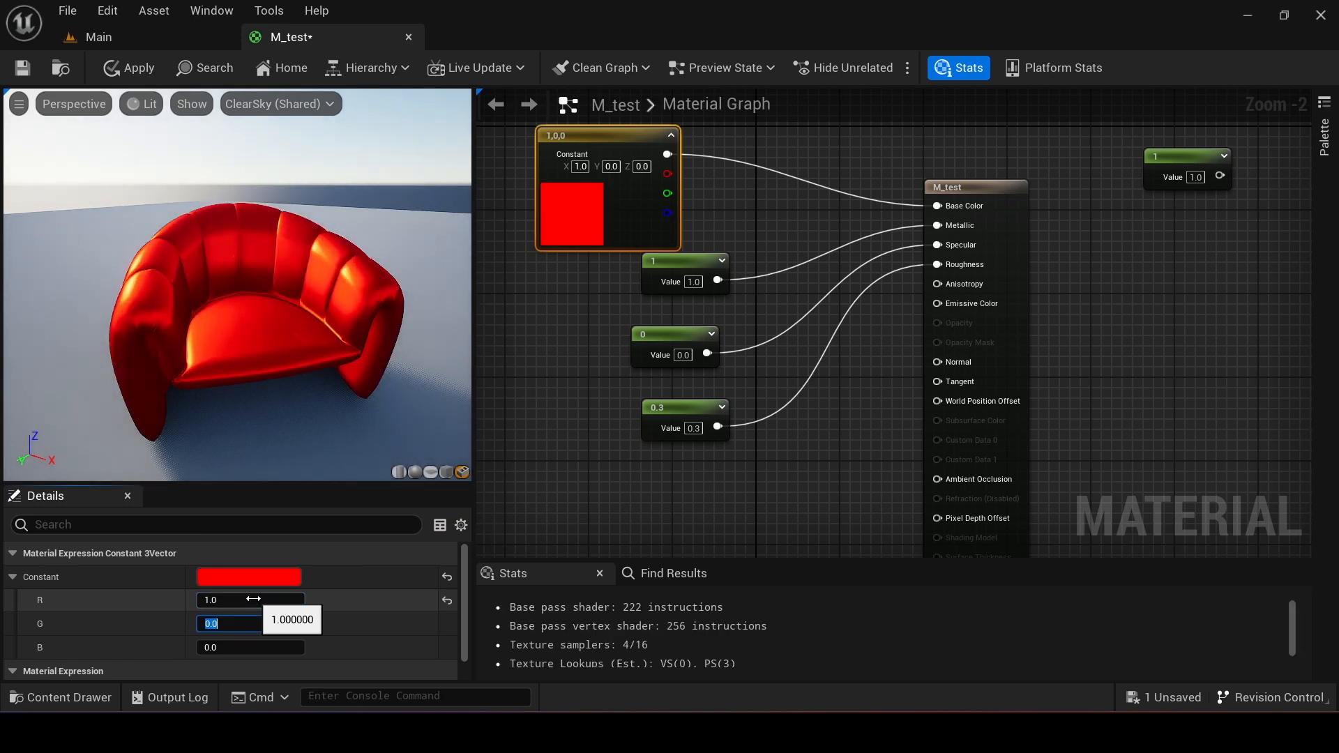
# Step: Pick a muted mauve for the Base Color vector (R 0.458333, G 0.247398, B 0.41592) and view the armchair from several sides
pyautogui.click(253, 579)
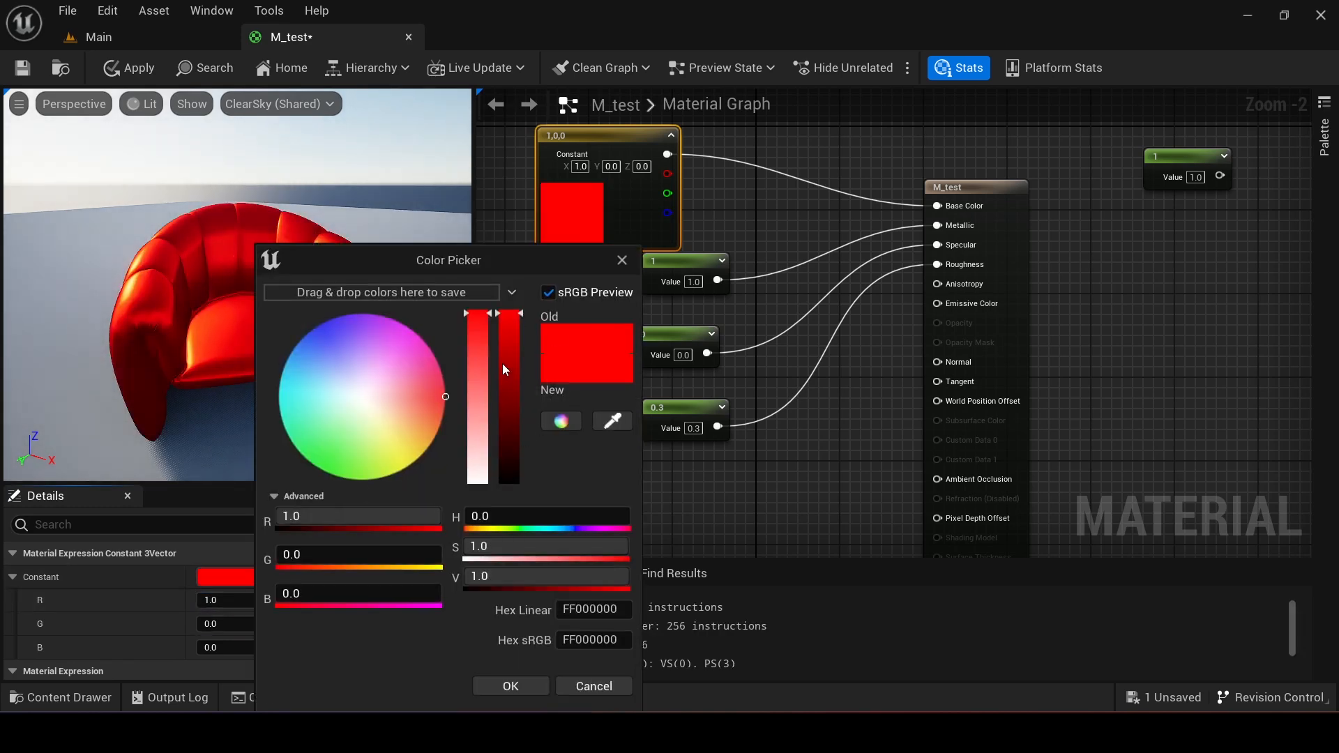
pyautogui.moveTo(501, 368); pyautogui.dragTo(505, 405)
pyautogui.click(411, 396)
pyautogui.moveTo(409, 395); pyautogui.dragTo(389, 371)
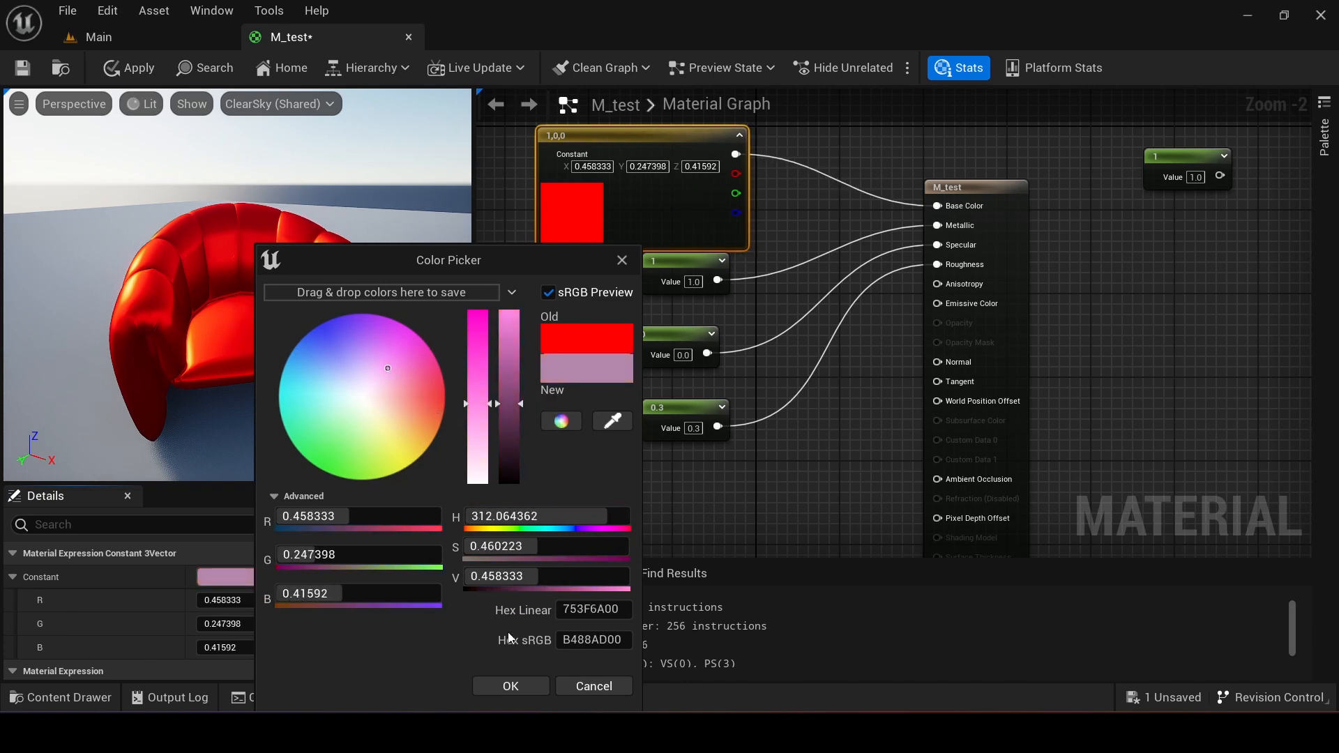
pyautogui.click(507, 683)
pyautogui.moveTo(237, 314); pyautogui.dragTo(369, 314)
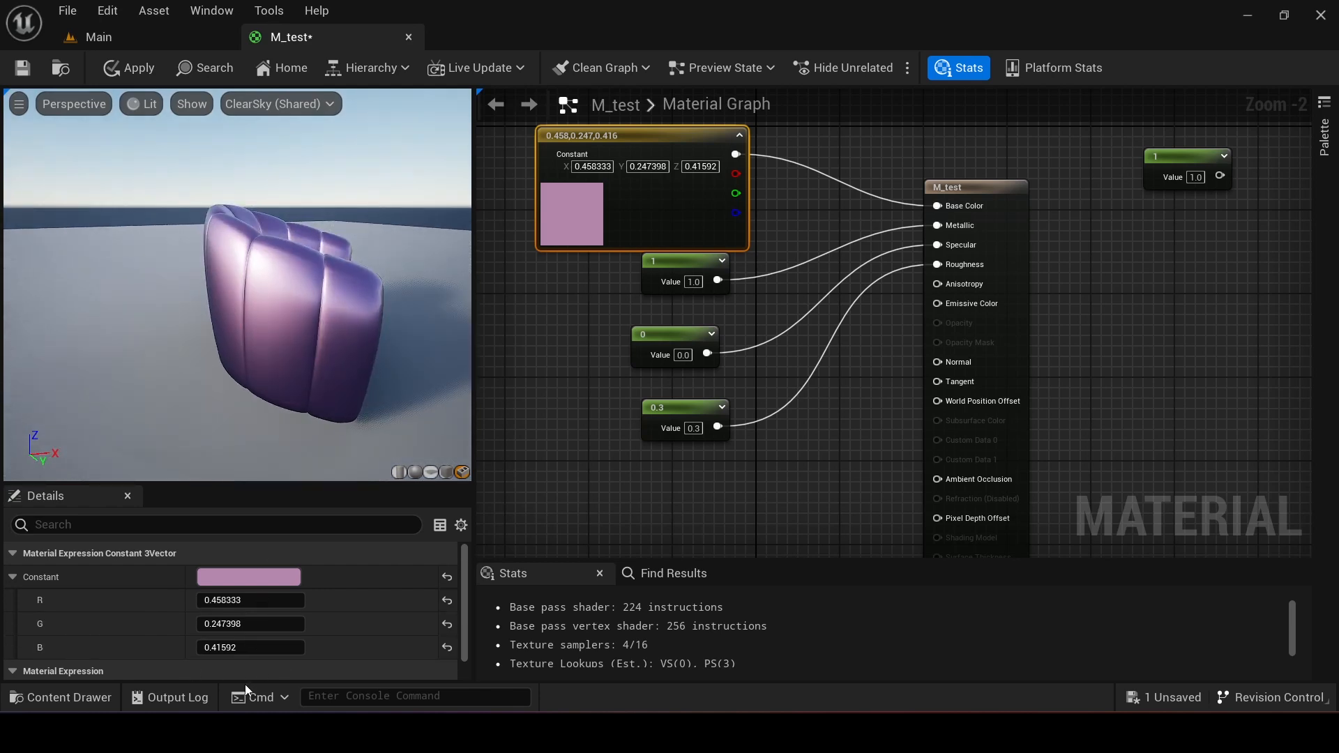
pyautogui.moveTo(298, 379); pyautogui.dragTo(185, 384)
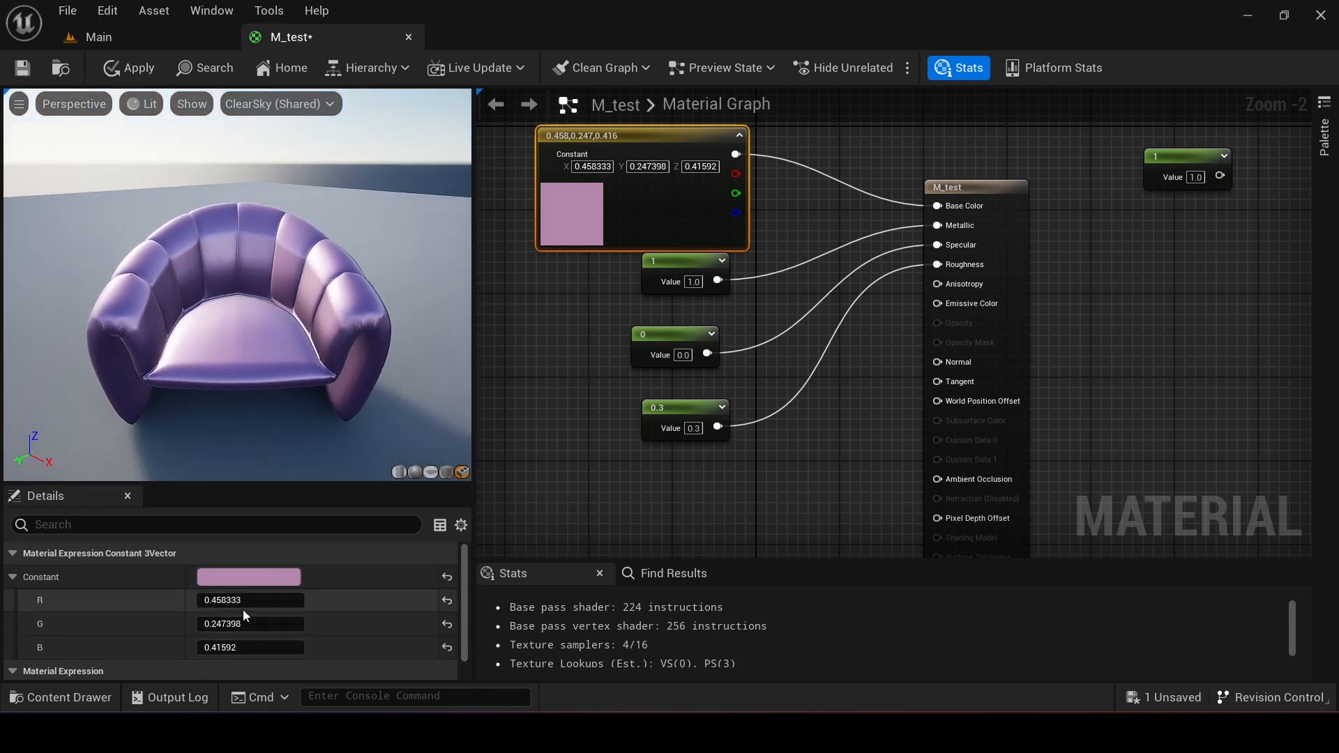
# Step: Set the Base Color vector's R value to about 0.919
pyautogui.moveTo(244, 600); pyautogui.dragTo(248, 600)
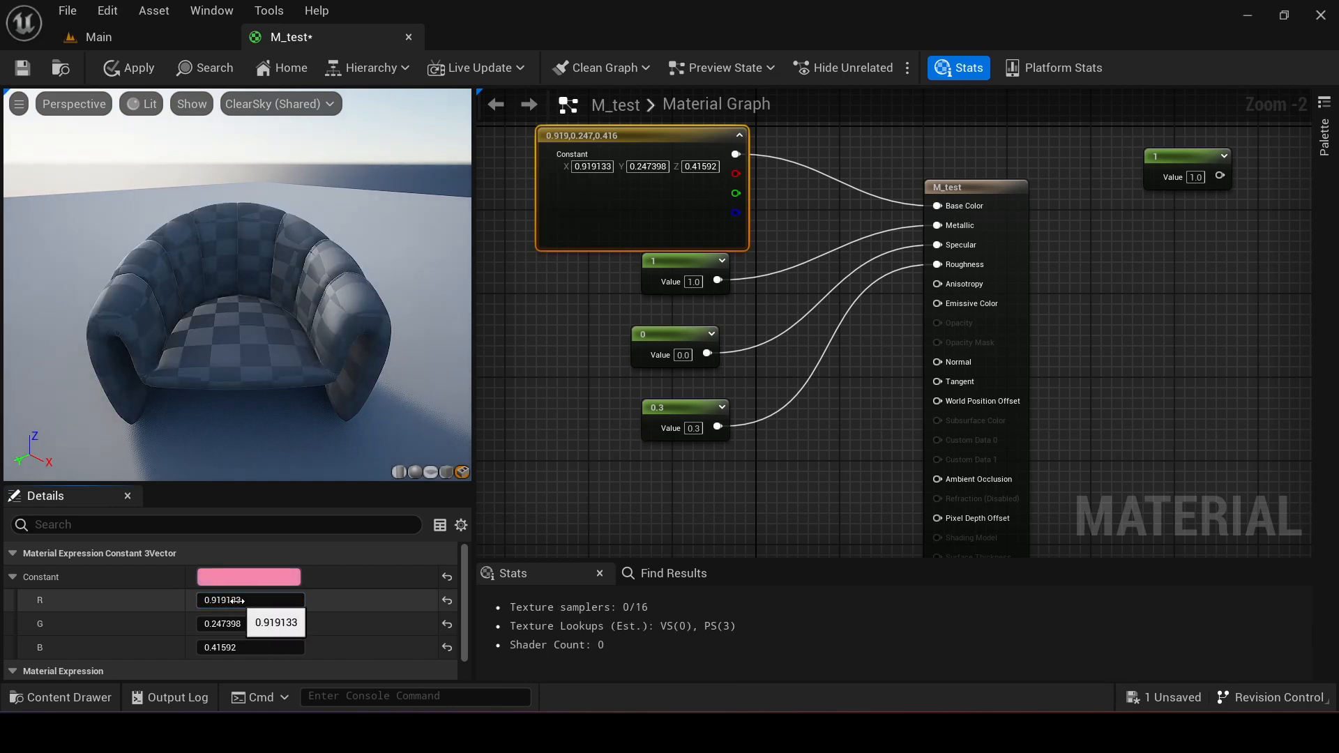
# Step: Set the Base Color vector's R, G and B values to 1.0 and view the white armchair
pyautogui.moveTo(269, 411); pyautogui.dragTo(460, 371)
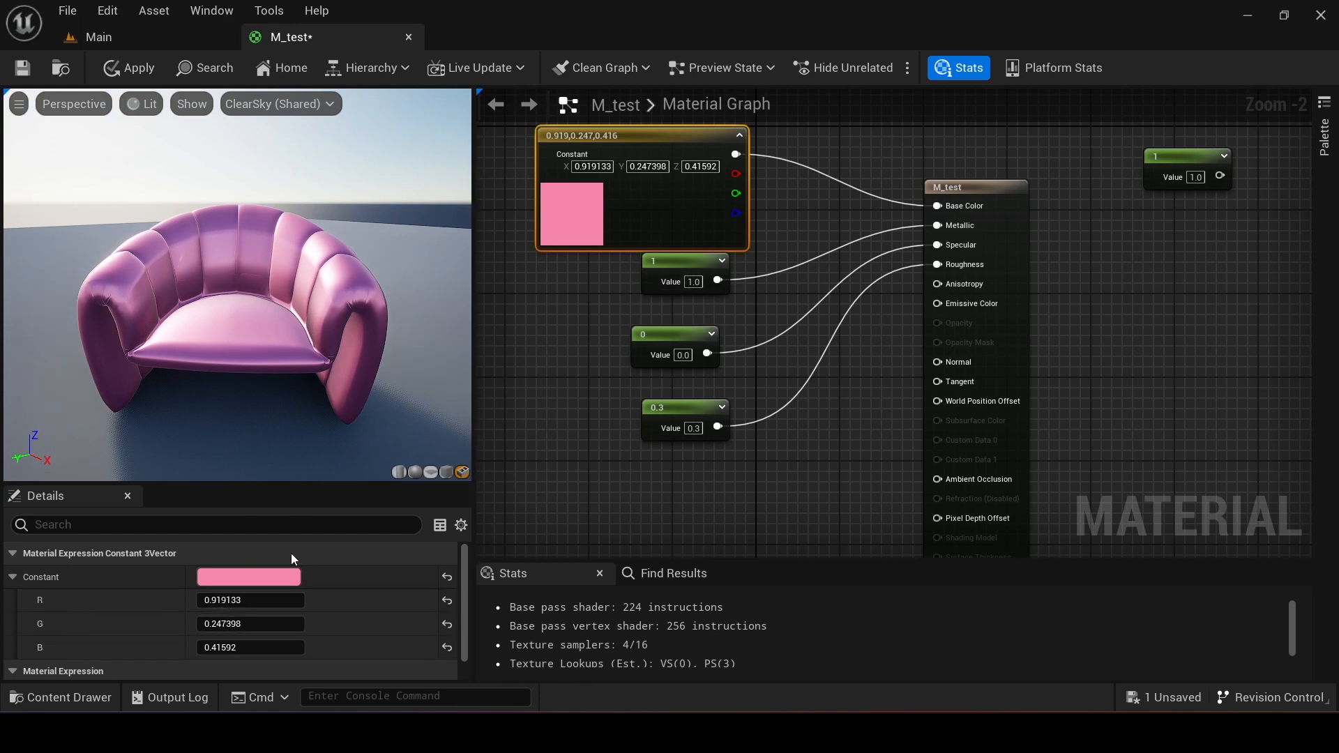
pyautogui.click(247, 599)
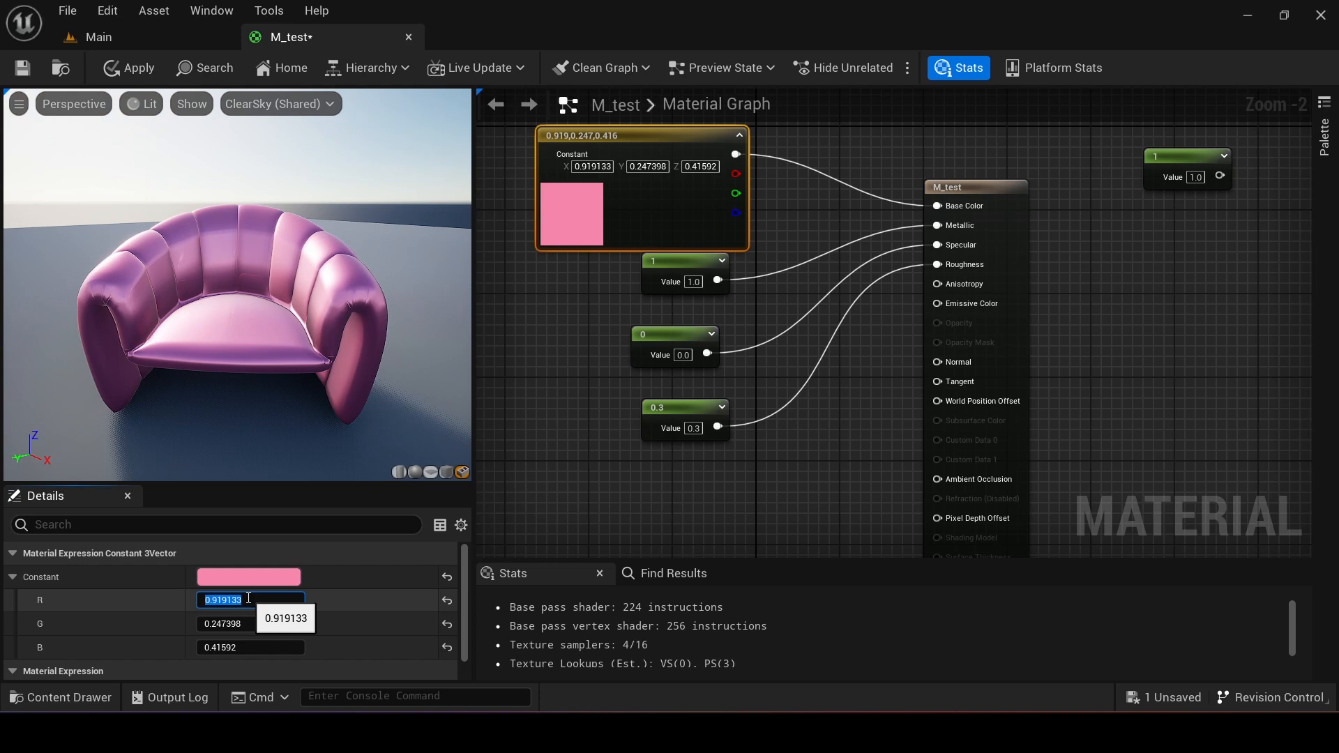
pyautogui.write('1')
pyautogui.press('Tab')
pyautogui.write('1')
pyautogui.press('Tab')
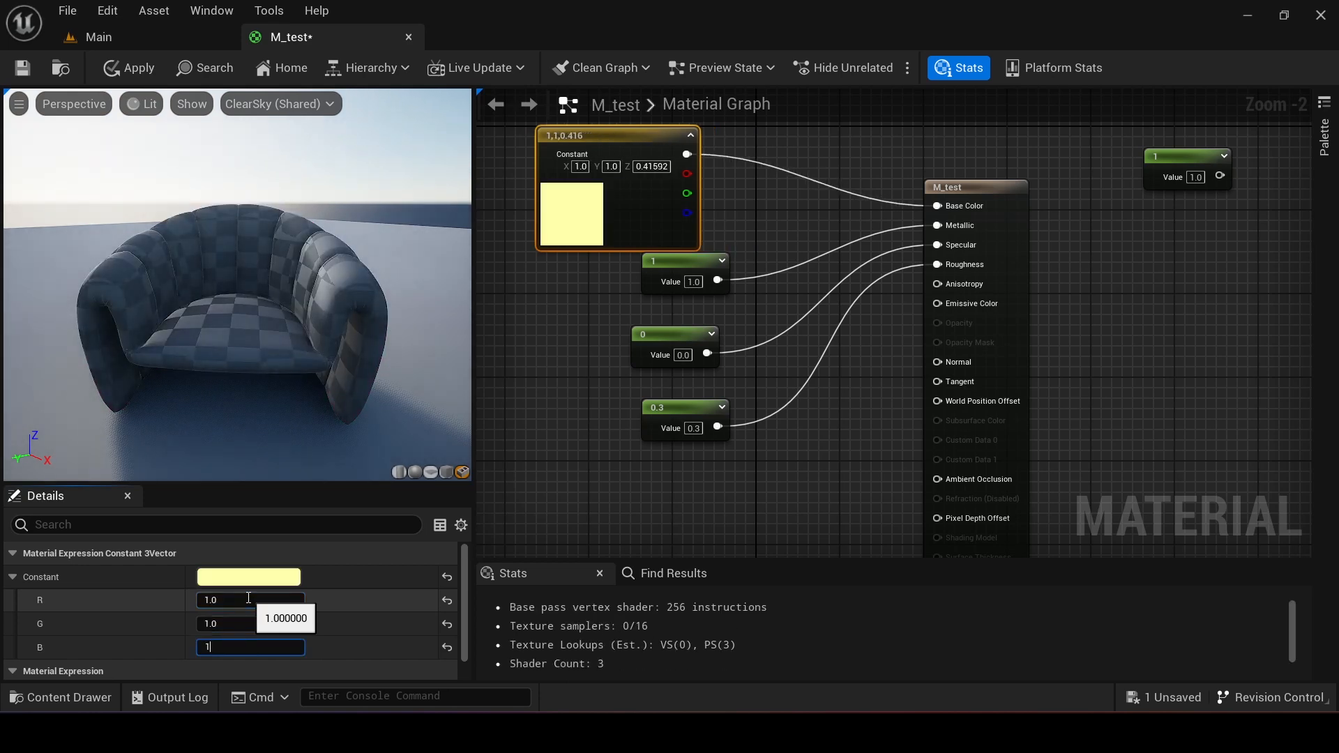
pyautogui.write('1')
pyautogui.press('Return')
pyautogui.moveTo(237, 314)
pyautogui.mouseDown()
pyautogui.moveTo(432, 279)
pyautogui.moveTo(467, 286)
pyautogui.moveTo(240, 334)
pyautogui.mouseUp()
# Step: Try a warm gold from the color wheel on the Base Color vector (R 1.0, G 0.720433, B 0.219792) and view the armchair
pyautogui.doubleClick(583, 210)
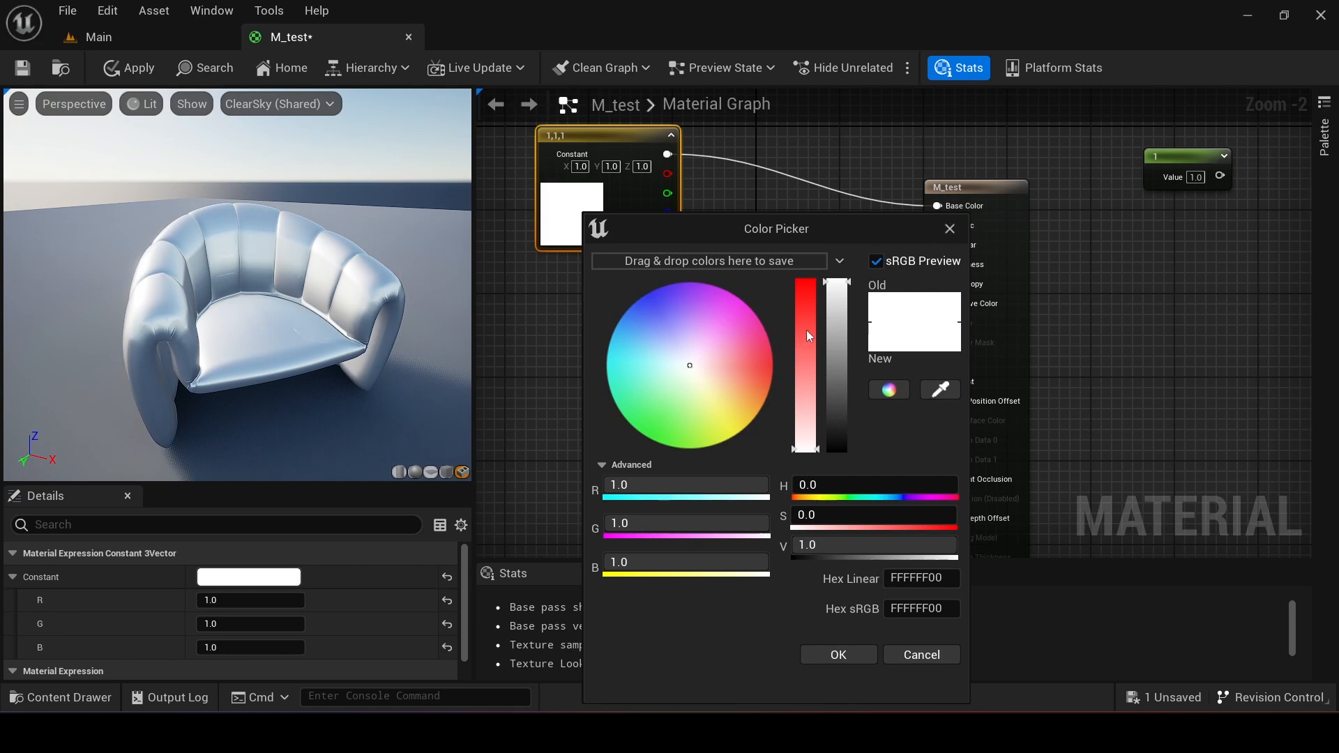
pyautogui.moveTo(692, 371); pyautogui.dragTo(704, 390)
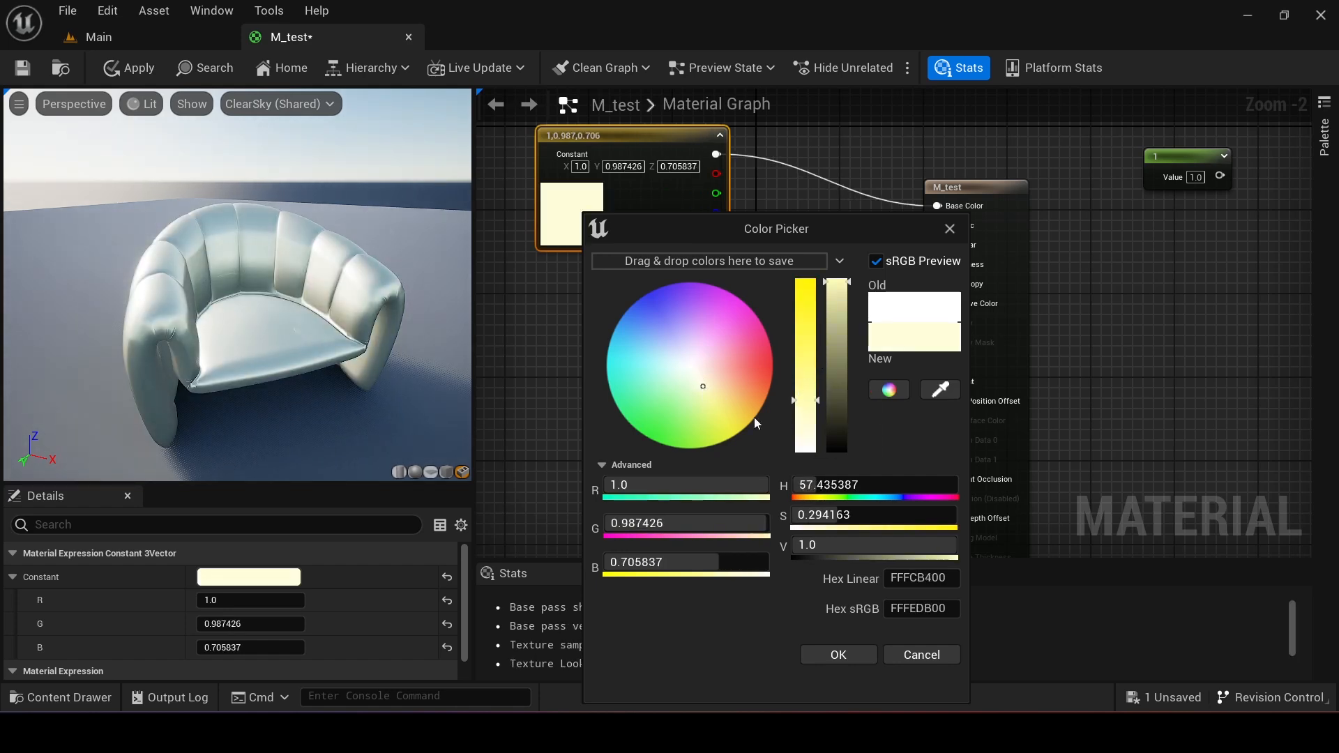
pyautogui.moveTo(701, 391); pyautogui.dragTo(728, 396)
pyautogui.moveTo(806, 349); pyautogui.dragTo(794, 319)
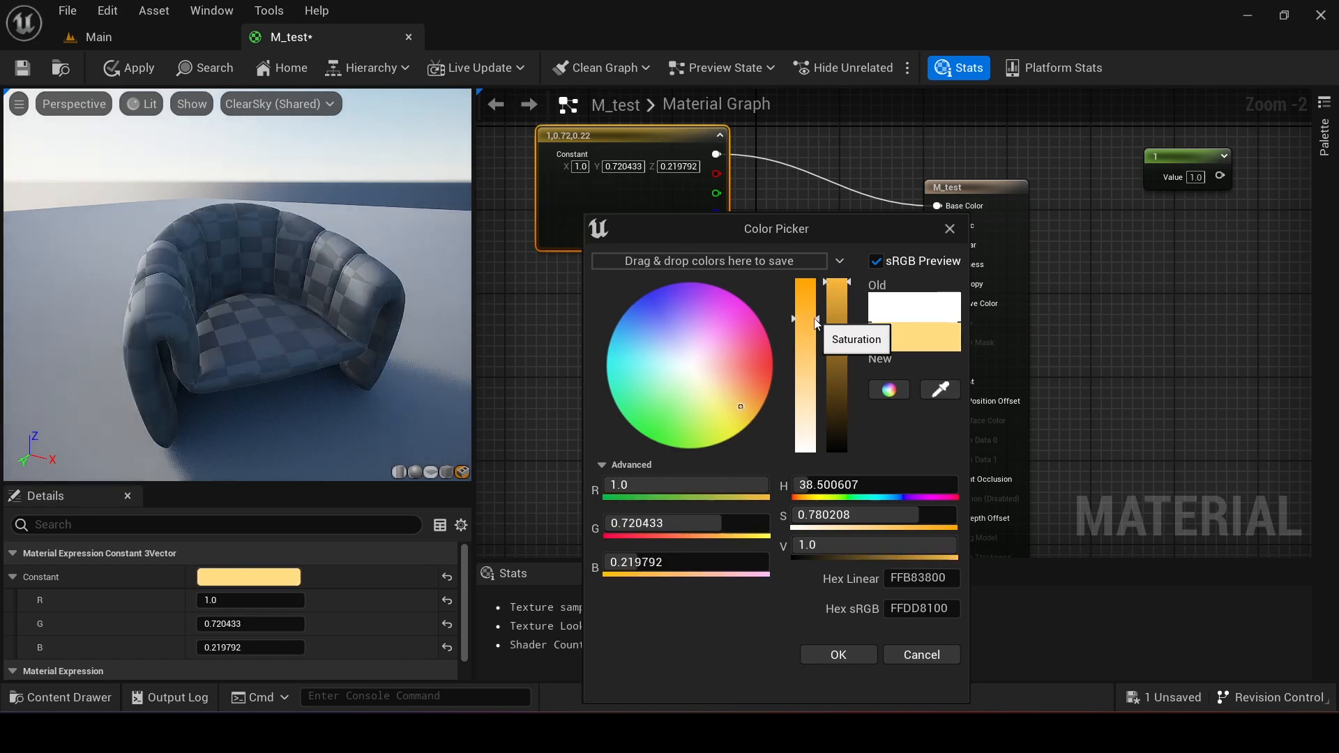
pyautogui.moveTo(251, 416); pyautogui.dragTo(276, 450)
pyautogui.click(863, 661)
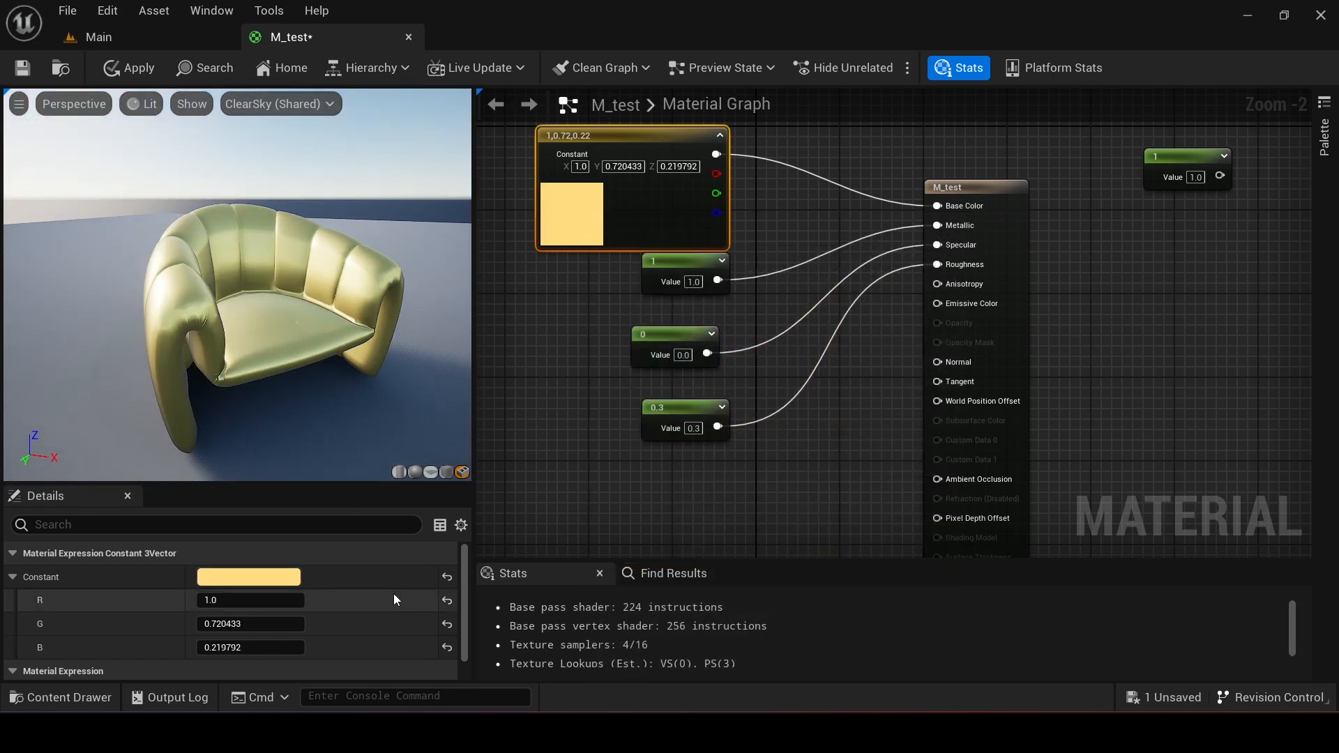
# Step: Restore the Base Color vector to pure white by setting its G and B values to 1.0
pyautogui.click(257, 623)
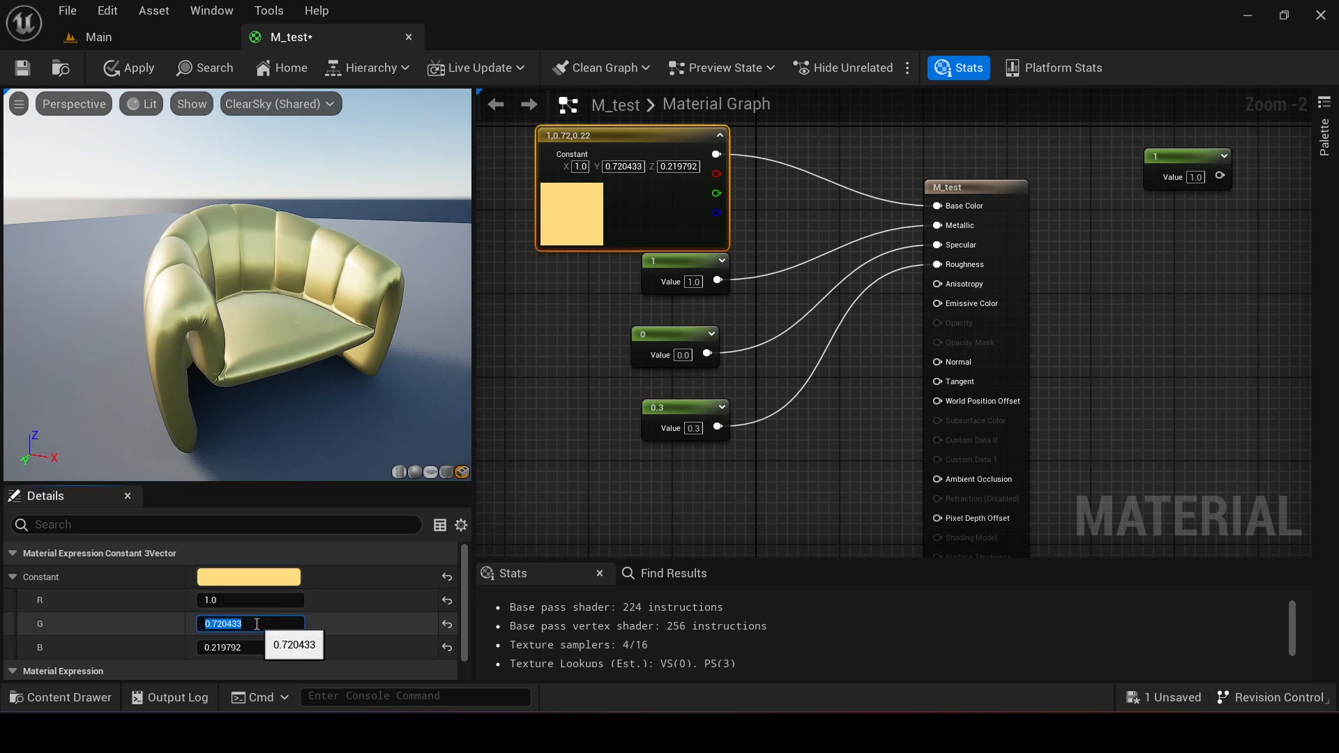
pyautogui.press('Tab')
pyautogui.write('1')
pyautogui.press('Return')
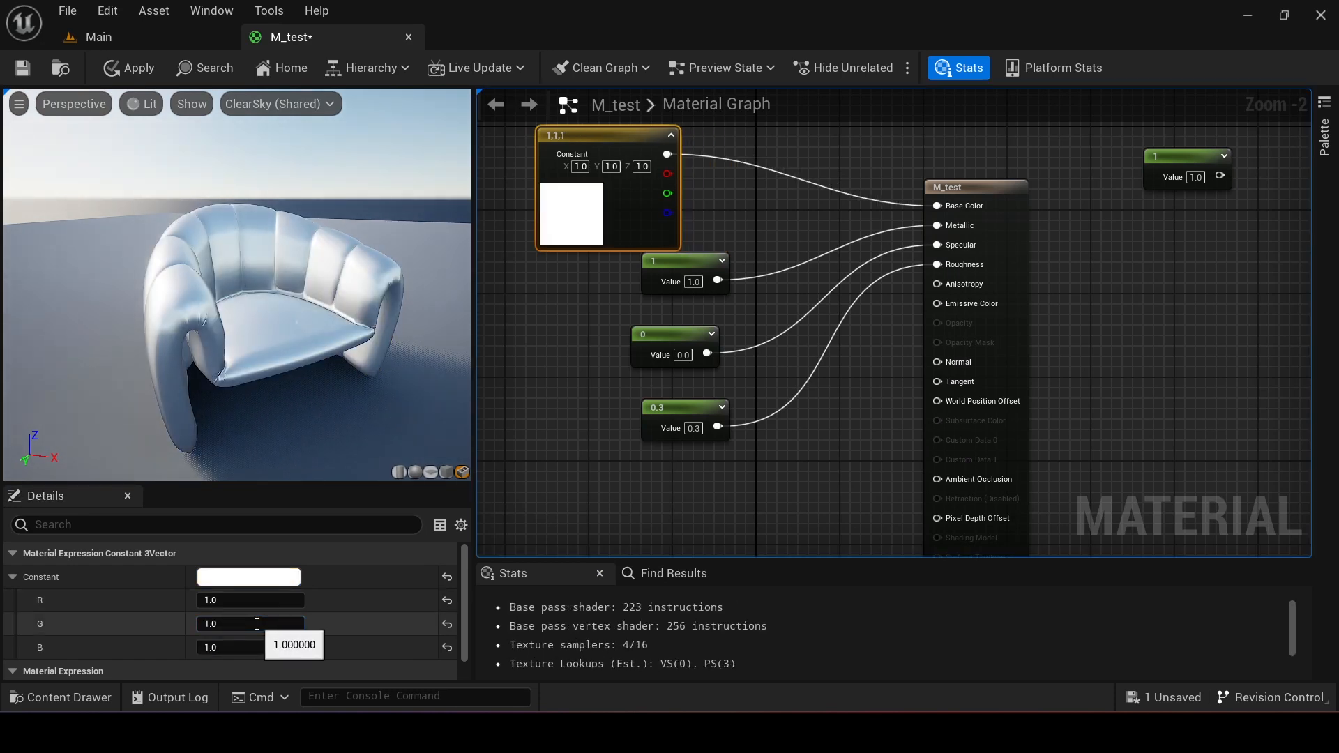